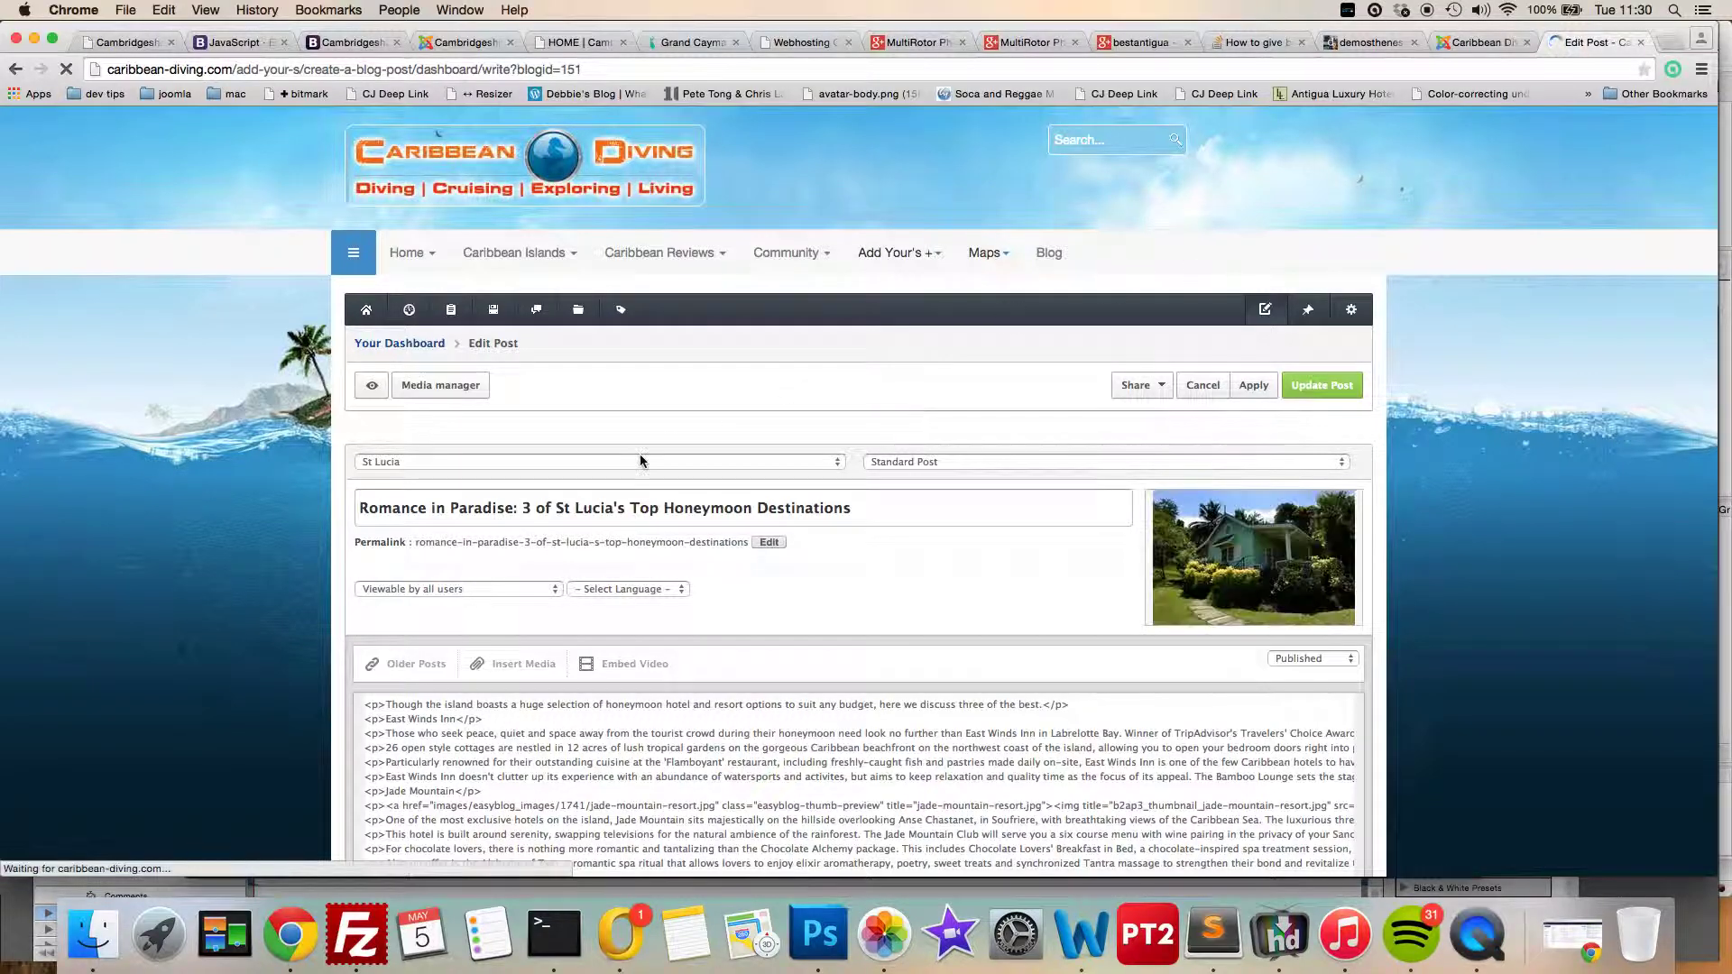
Remove the formatting from the entire body text of the St Lucia honeymoon post.
{"action": "scroll", "coordinate": [184, 599], "scroll_direction": "down", "scroll_amount": 5}
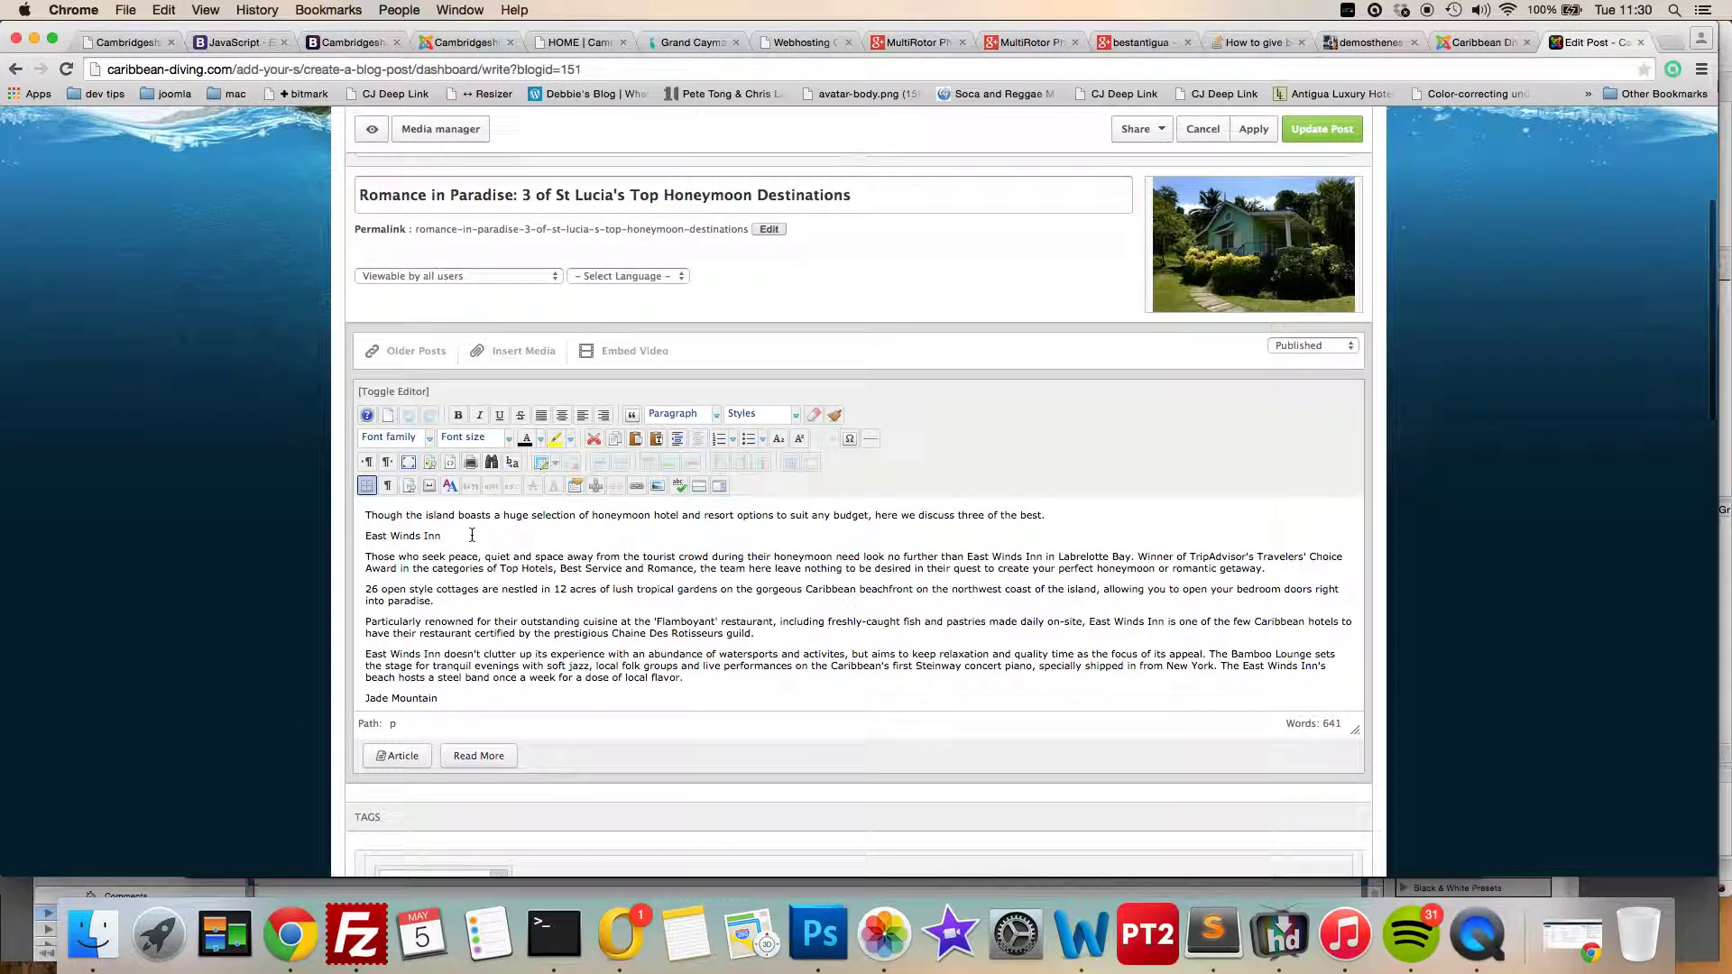
{"action": "key", "text": "super+a"}
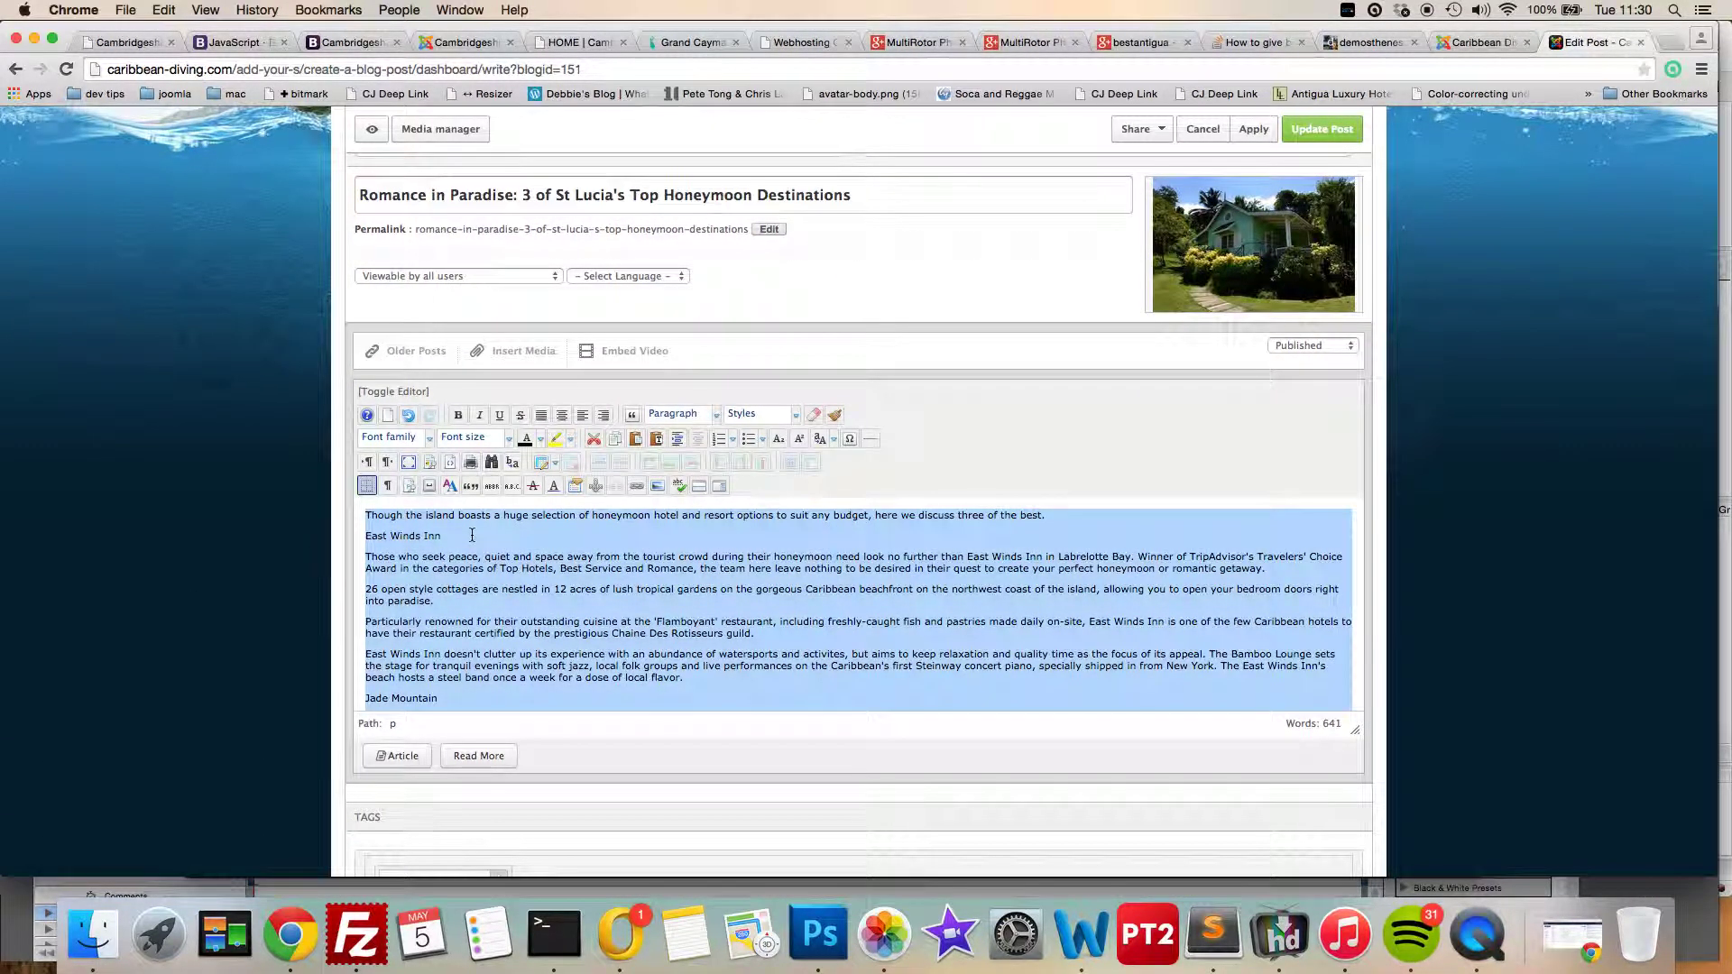
{"action": "left_click", "coordinate": [815, 416]}
{"action": "left_click", "coordinate": [836, 415]}
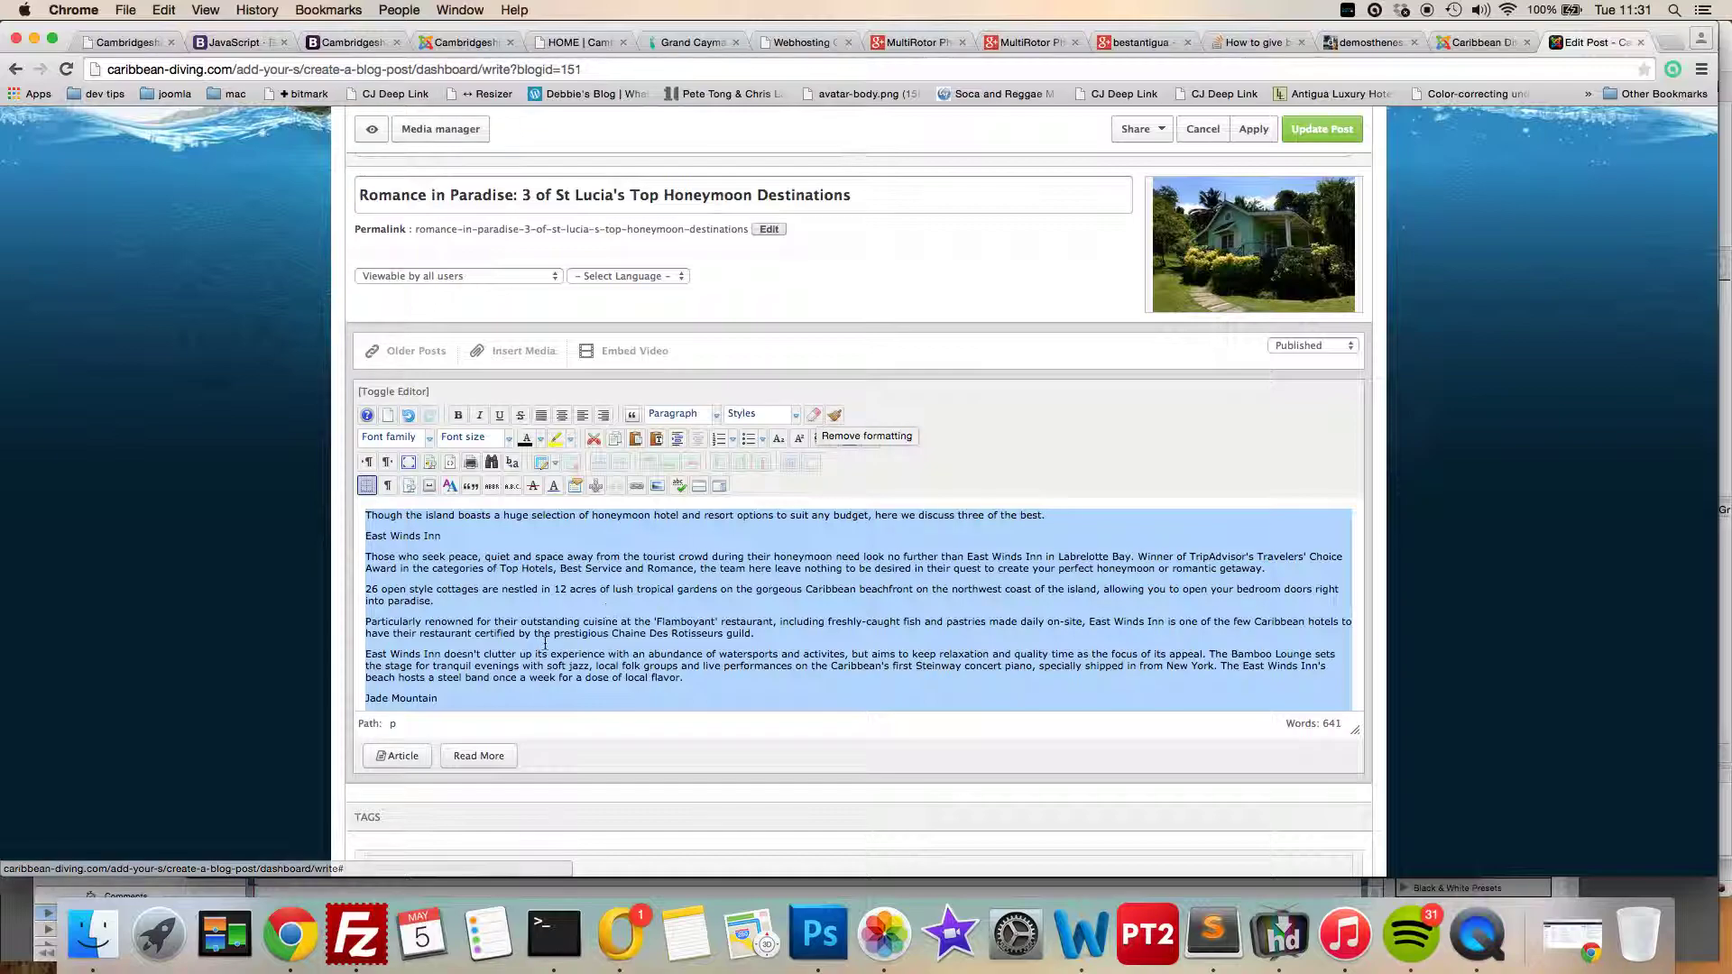
{"action": "left_click", "coordinate": [529, 586]}
Format the "East Winds Inn" line as Heading 1.
{"action": "left_click_drag", "start_coordinate": [453, 537], "coordinate": [363, 537]}
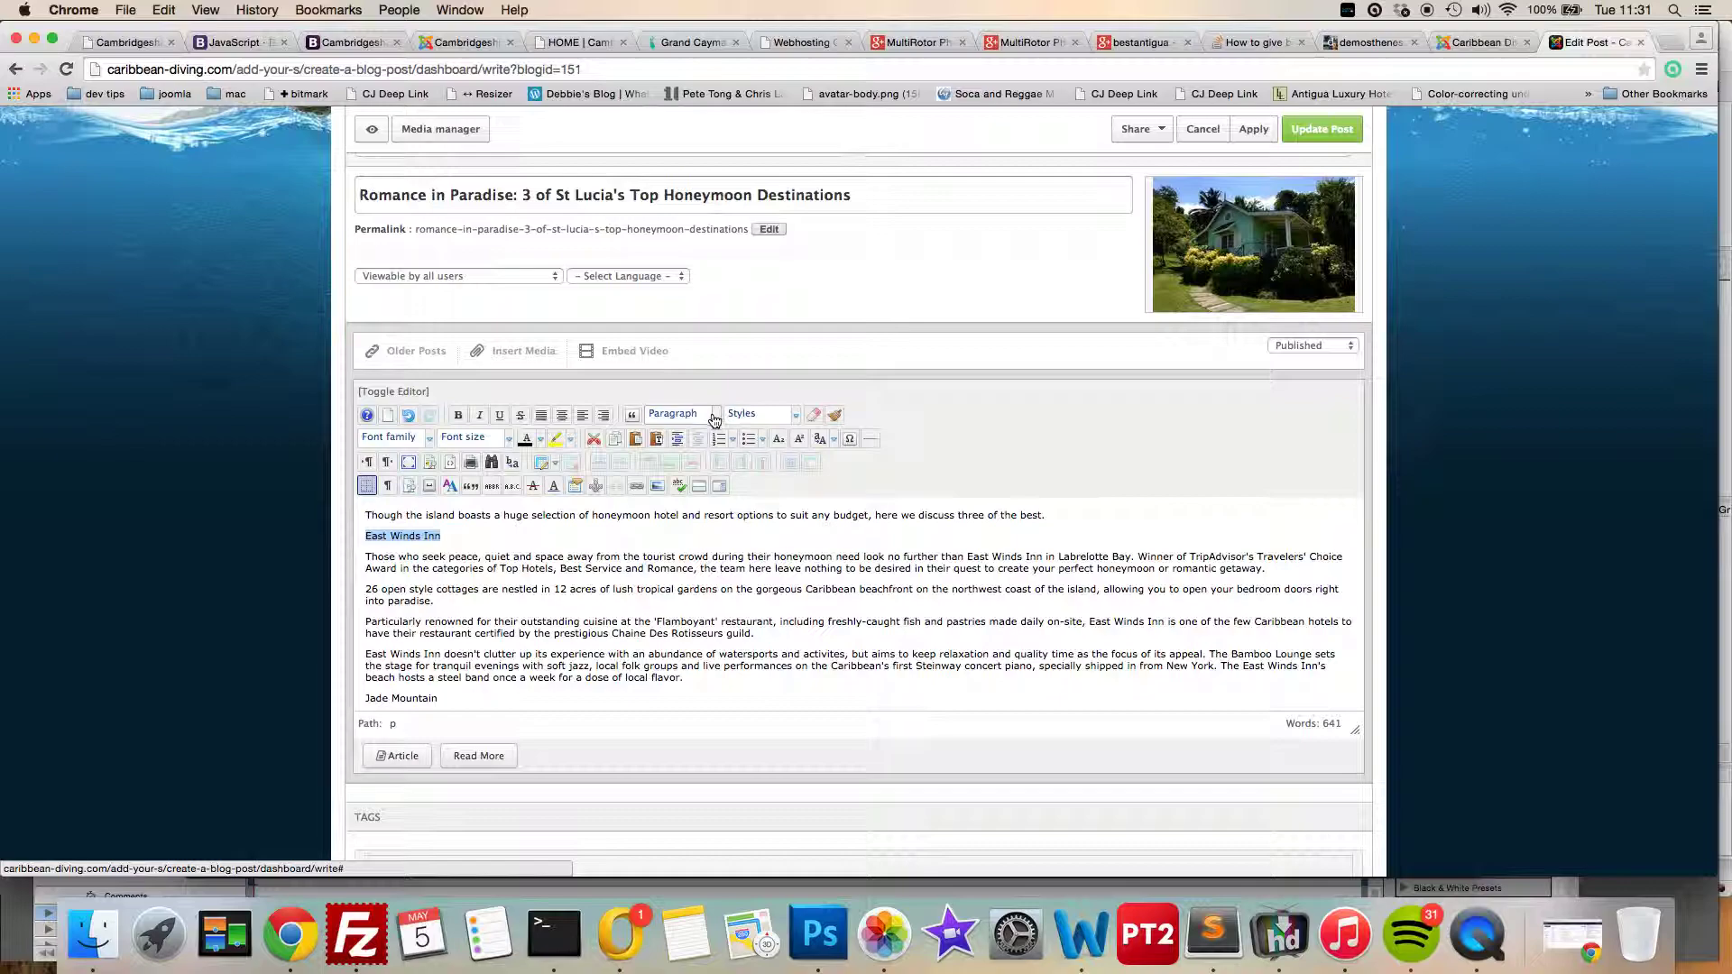
{"action": "left_click", "coordinate": [681, 414]}
{"action": "scroll", "coordinate": [691, 496], "scroll_direction": "down", "scroll_amount": 3}
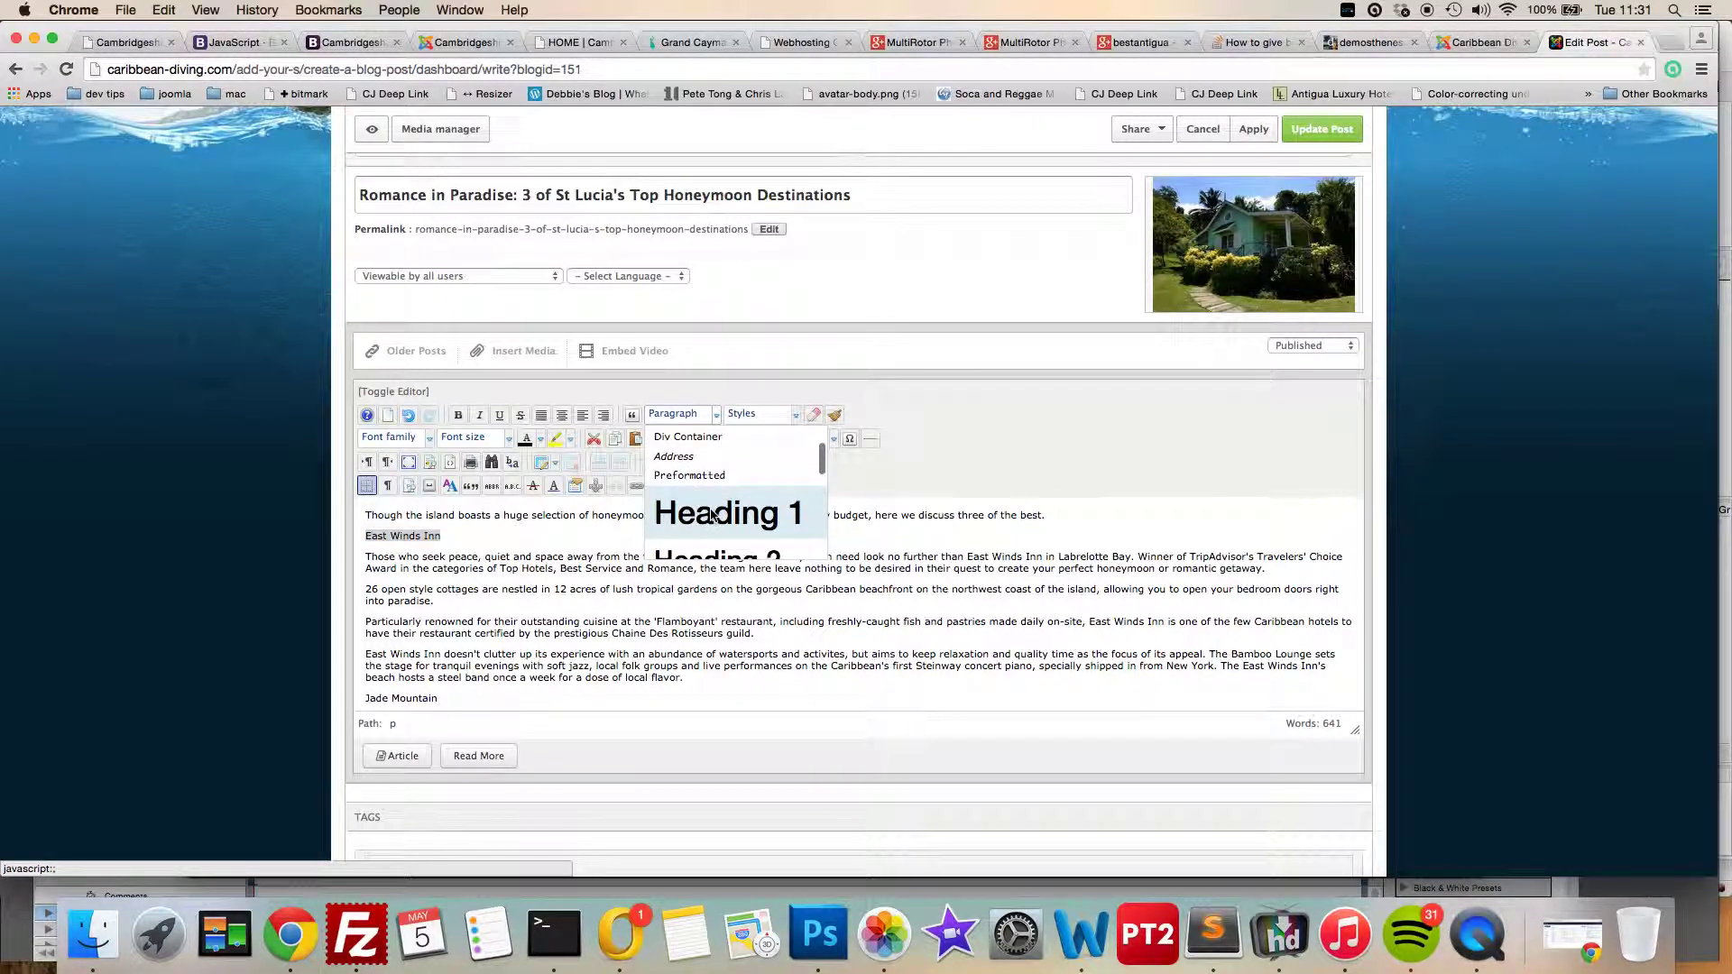
{"action": "left_click", "coordinate": [693, 507]}
{"action": "left_click", "coordinate": [626, 557]}
Format the "Jade Mountain" line above the resort image as Heading 1.
{"action": "scroll", "coordinate": [591, 611], "scroll_direction": "down", "scroll_amount": 3}
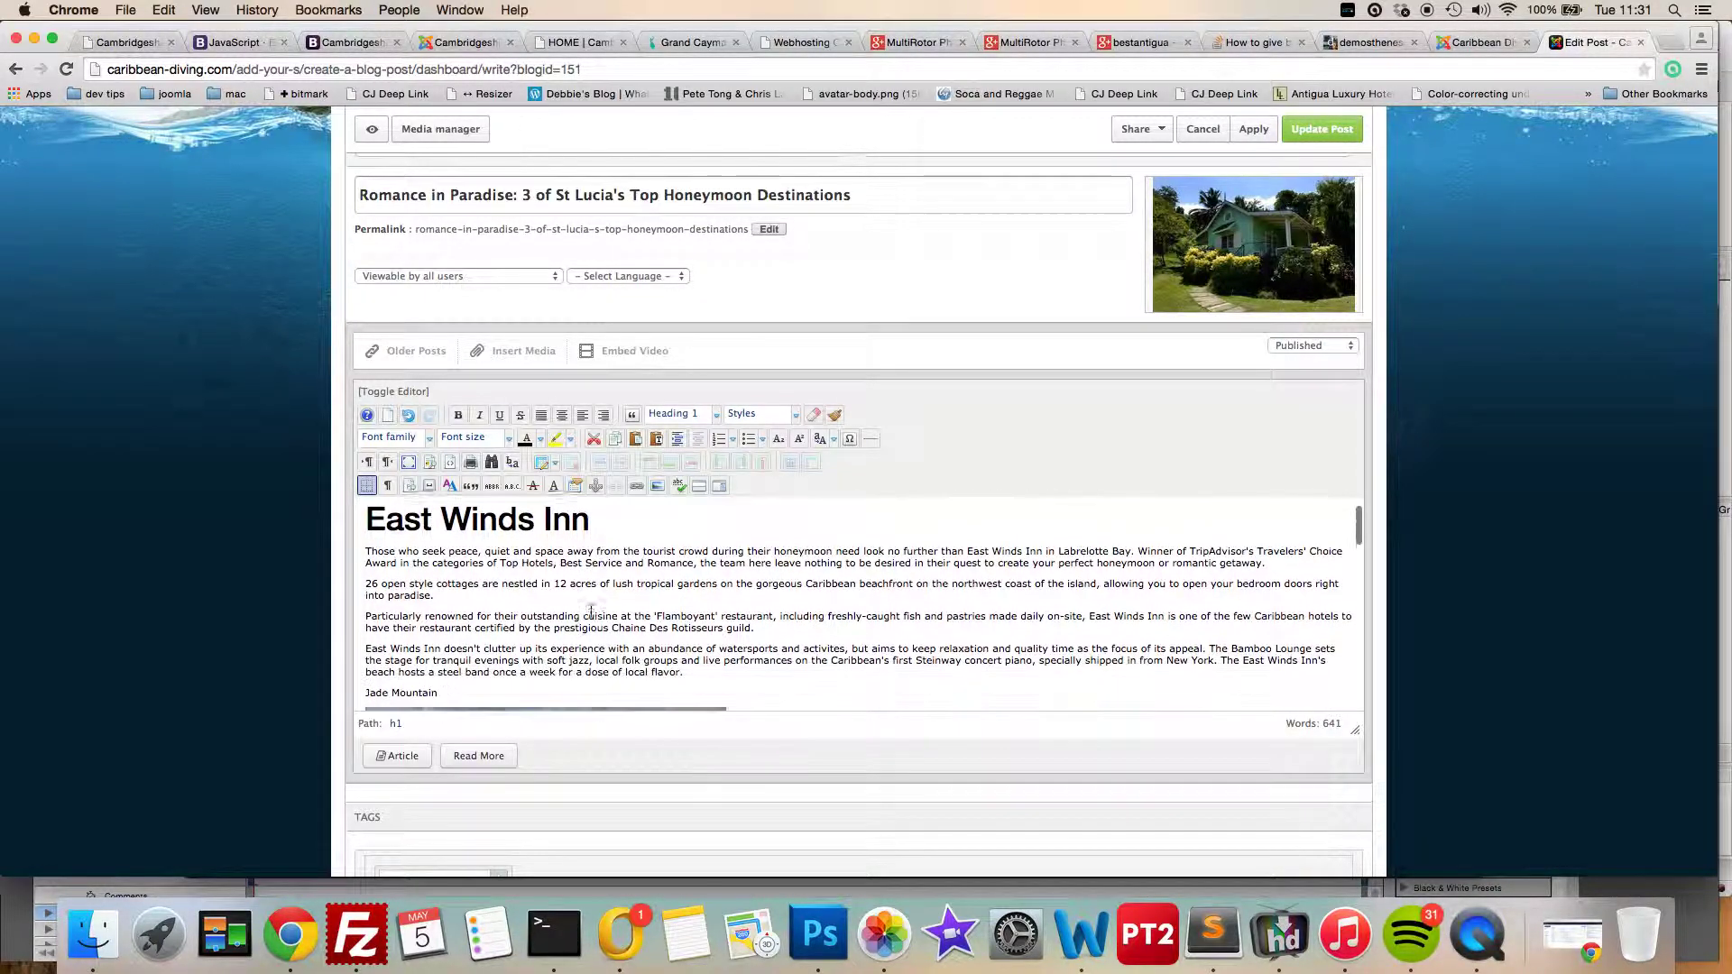
{"action": "left_click_drag", "start_coordinate": [446, 613], "coordinate": [365, 612]}
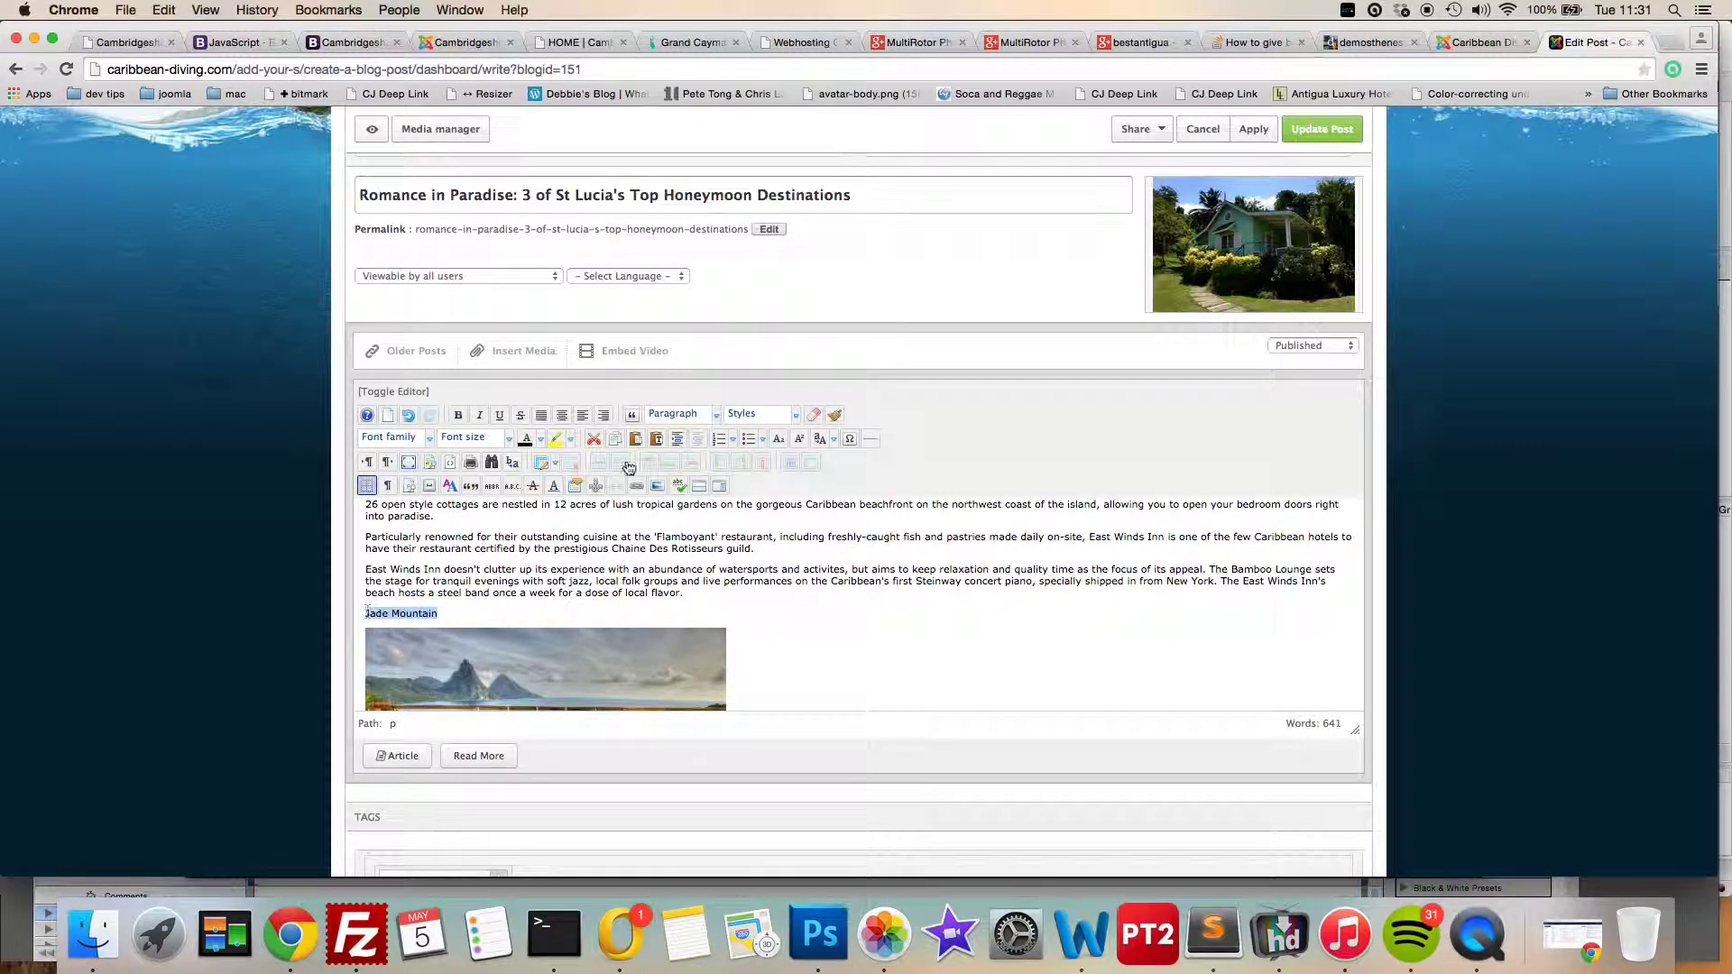
{"action": "left_click", "coordinate": [715, 417]}
{"action": "left_click", "coordinate": [708, 512]}
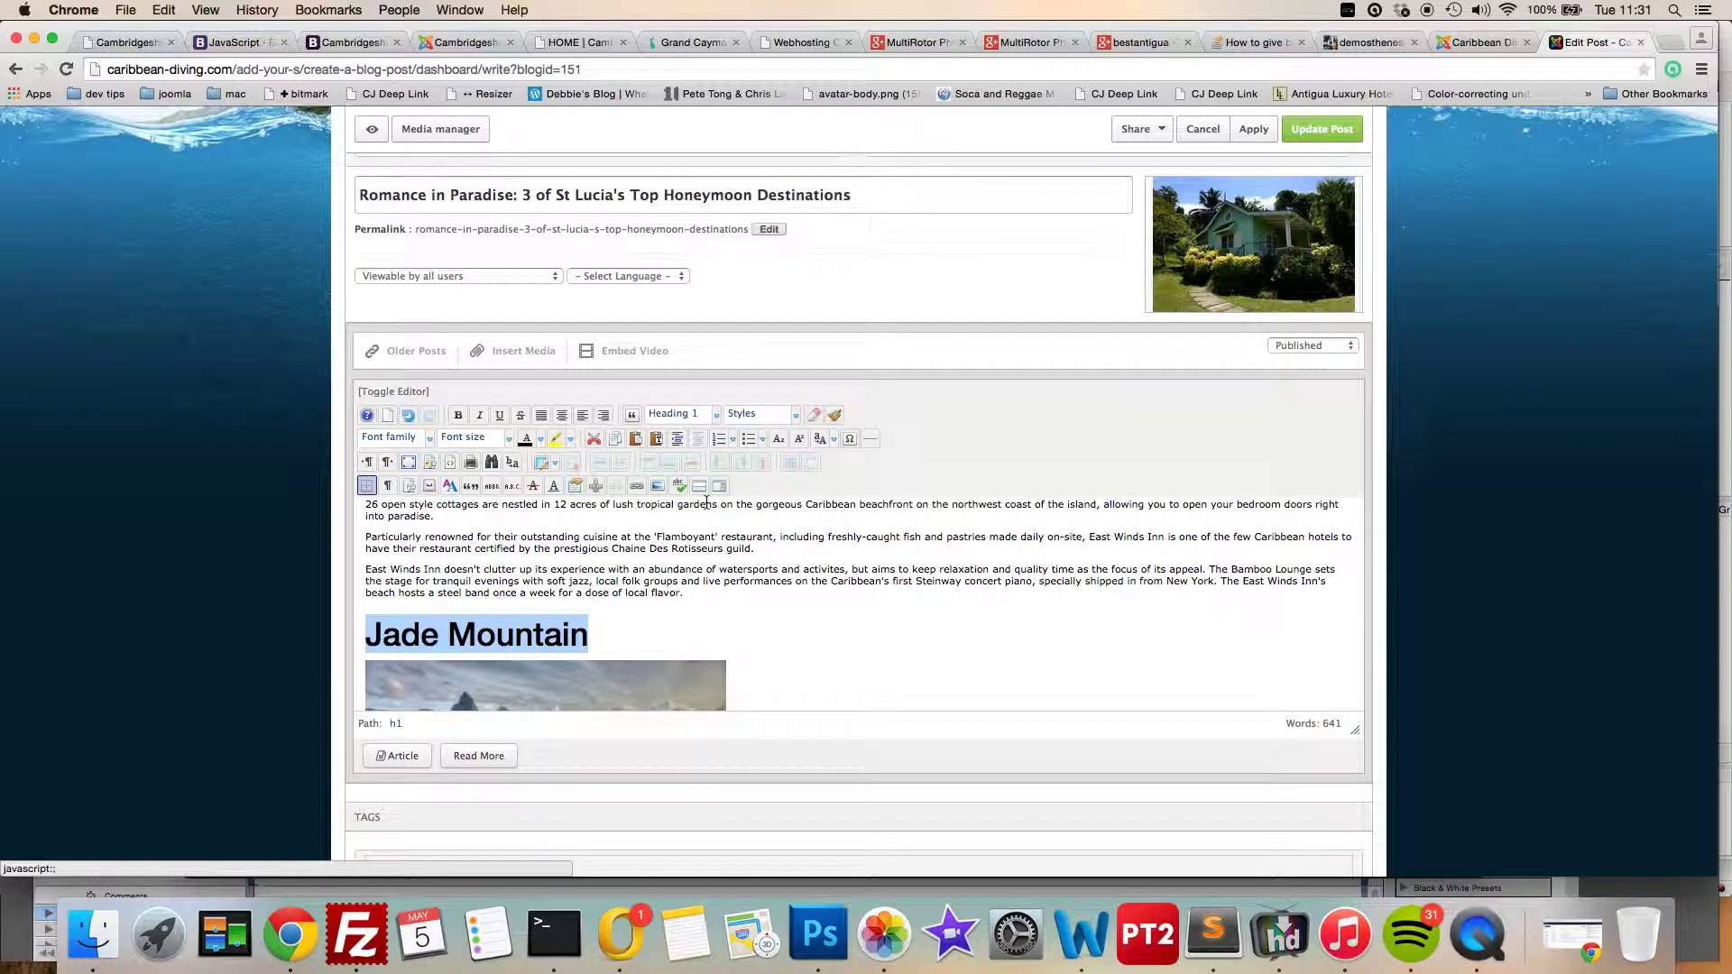
Format the "Rendezvous" line further down the post as Heading 1.
{"action": "scroll", "coordinate": [648, 559], "scroll_direction": "down", "scroll_amount": 2}
{"action": "scroll", "coordinate": [636, 582], "scroll_direction": "up", "scroll_amount": 5}
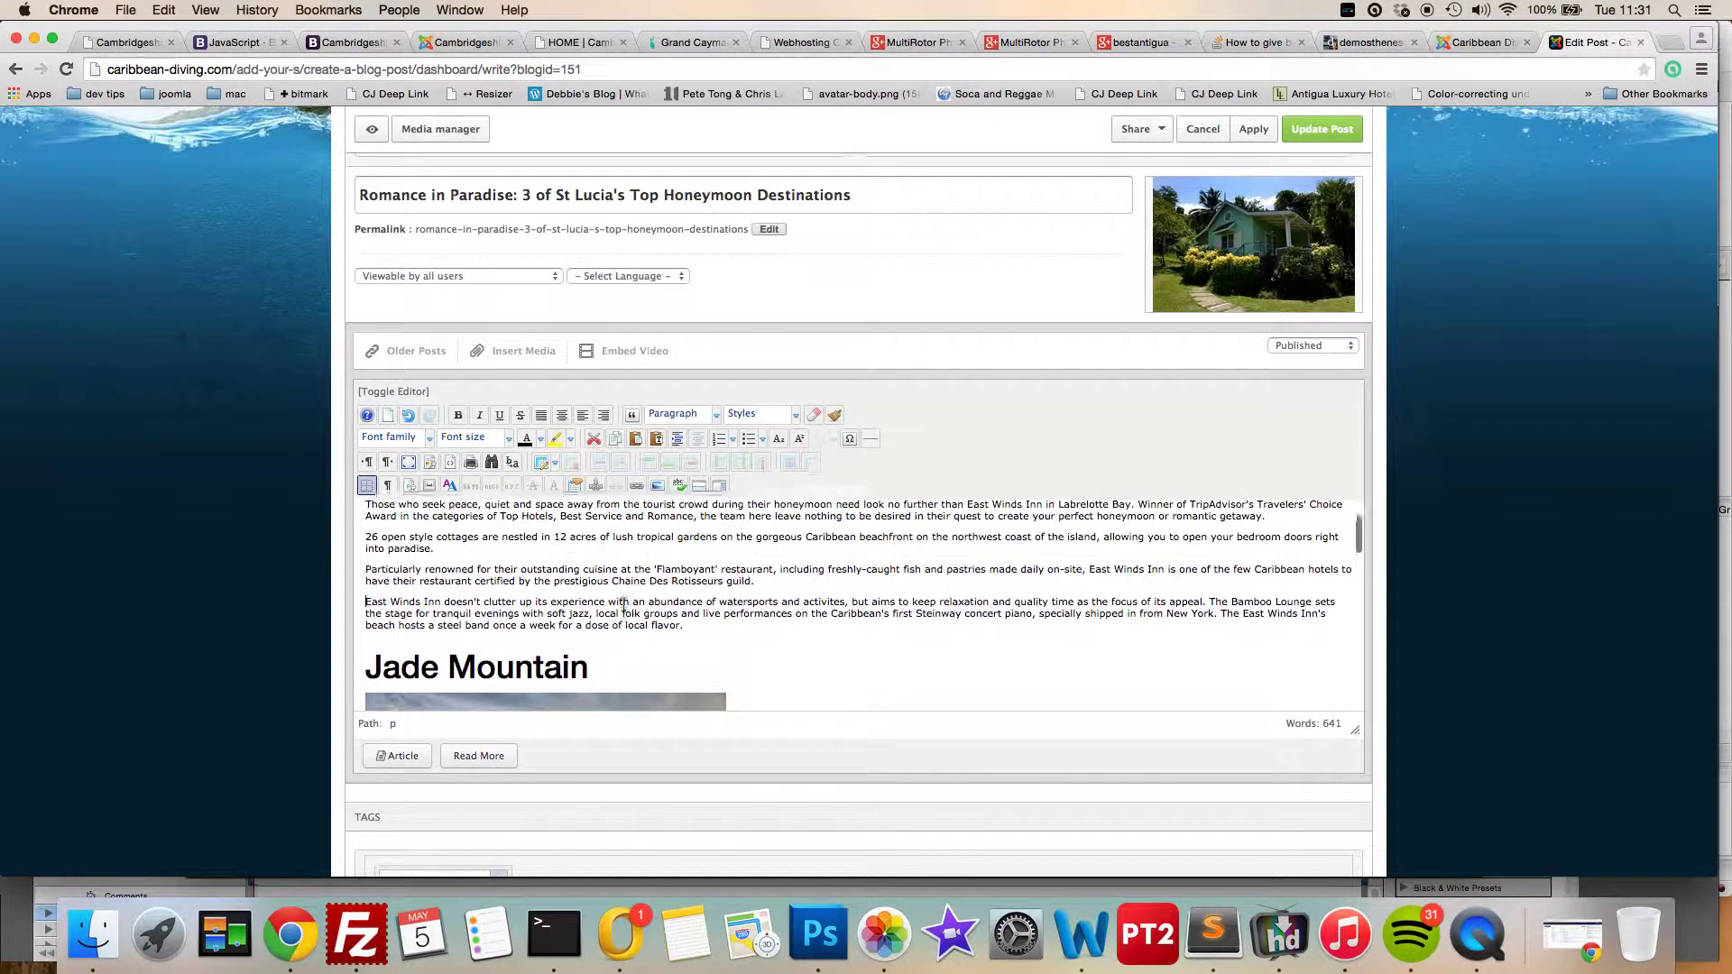
{"action": "scroll", "coordinate": [623, 605], "scroll_direction": "down", "scroll_amount": 5}
{"action": "scroll", "coordinate": [623, 604], "scroll_direction": "down", "scroll_amount": 5}
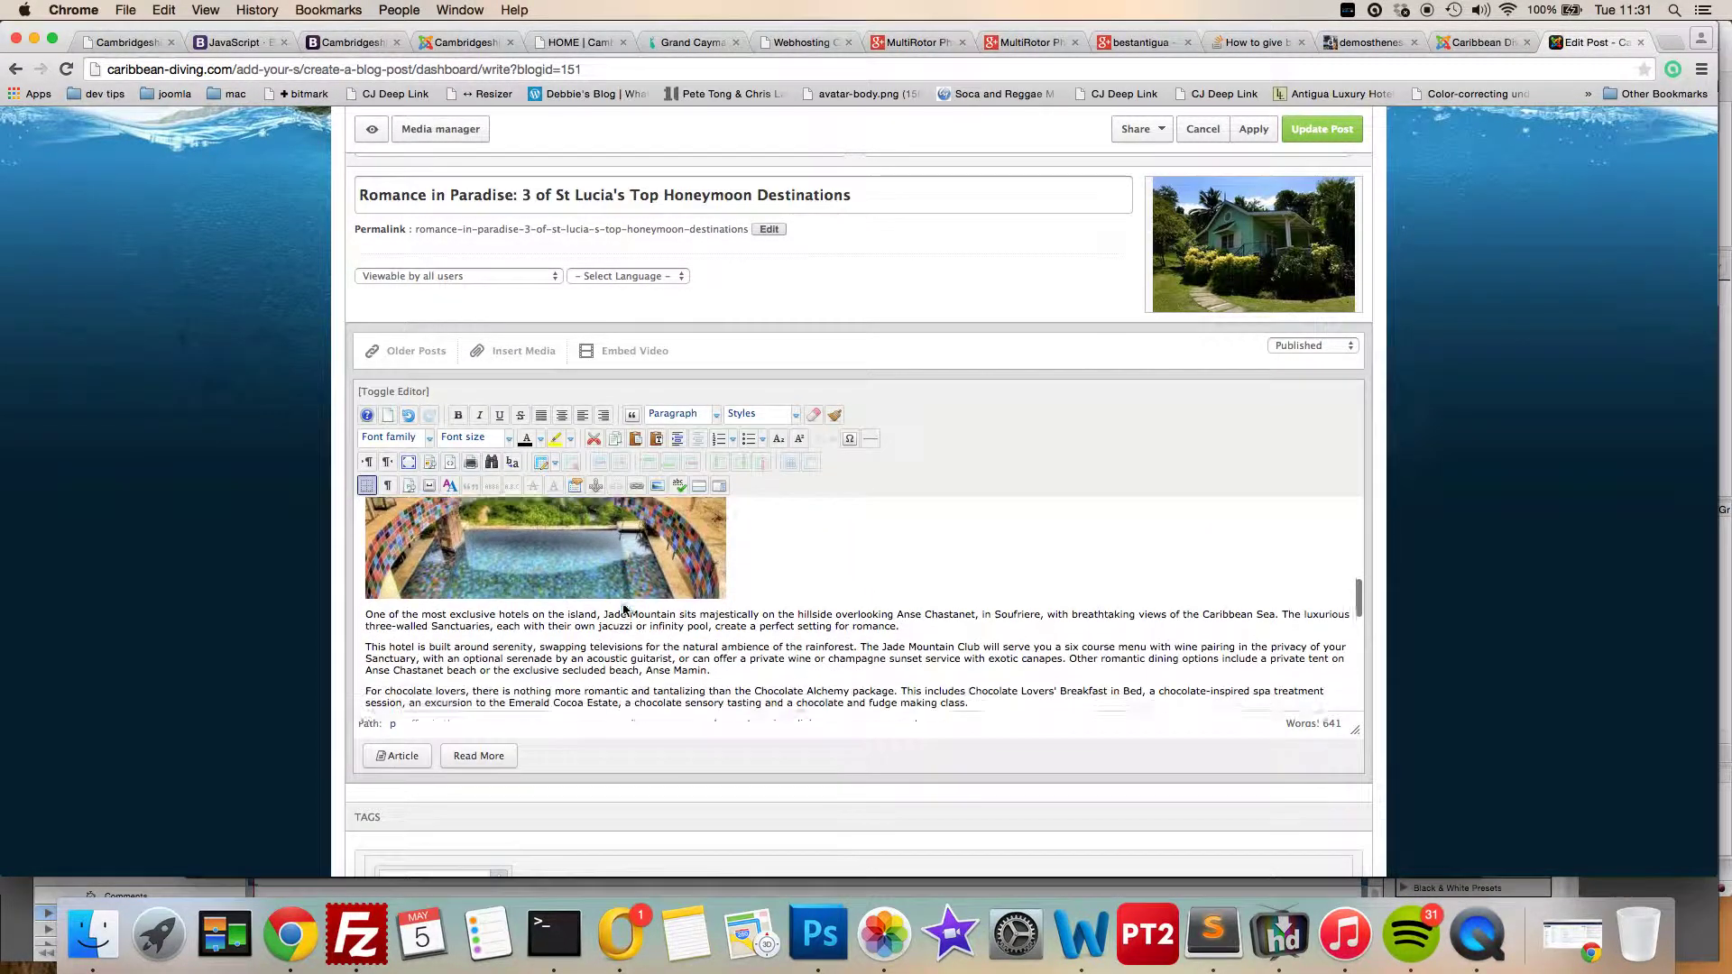
{"action": "scroll", "coordinate": [623, 604], "scroll_direction": "down", "scroll_amount": 1}
{"action": "left_click", "coordinate": [433, 631]}
{"action": "left_click_drag", "start_coordinate": [433, 631], "coordinate": [363, 637]}
{"action": "left_click", "coordinate": [678, 414]}
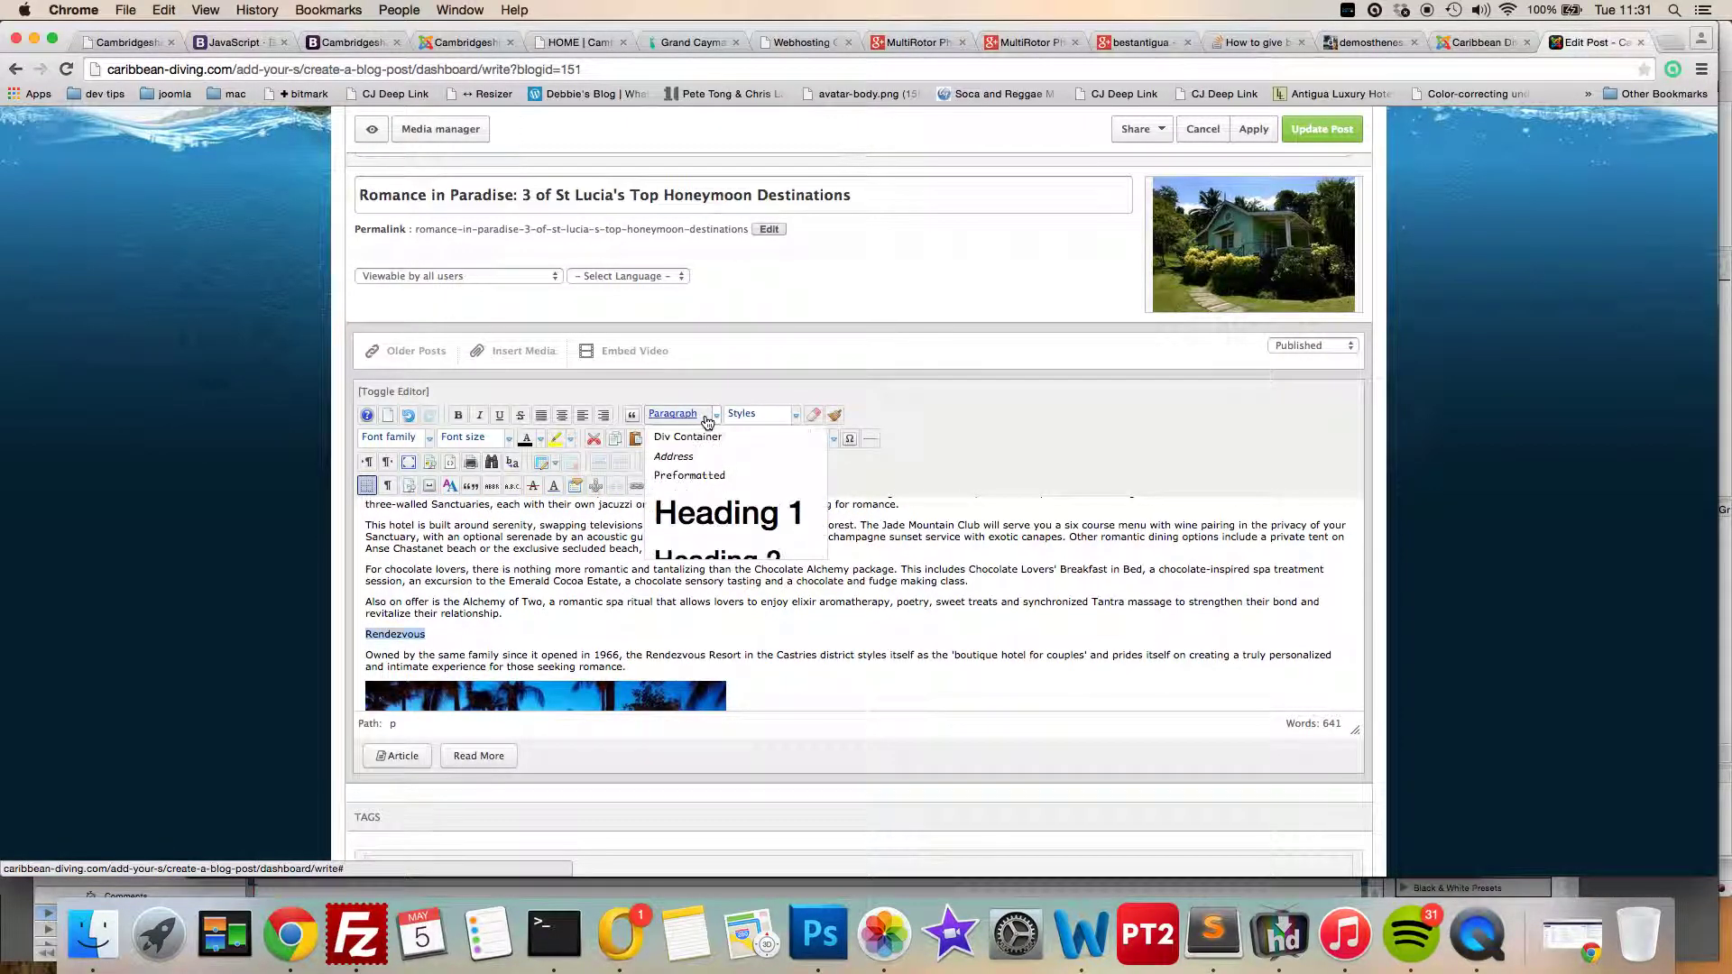
{"action": "left_click", "coordinate": [712, 516]}
{"action": "left_click", "coordinate": [627, 603]}
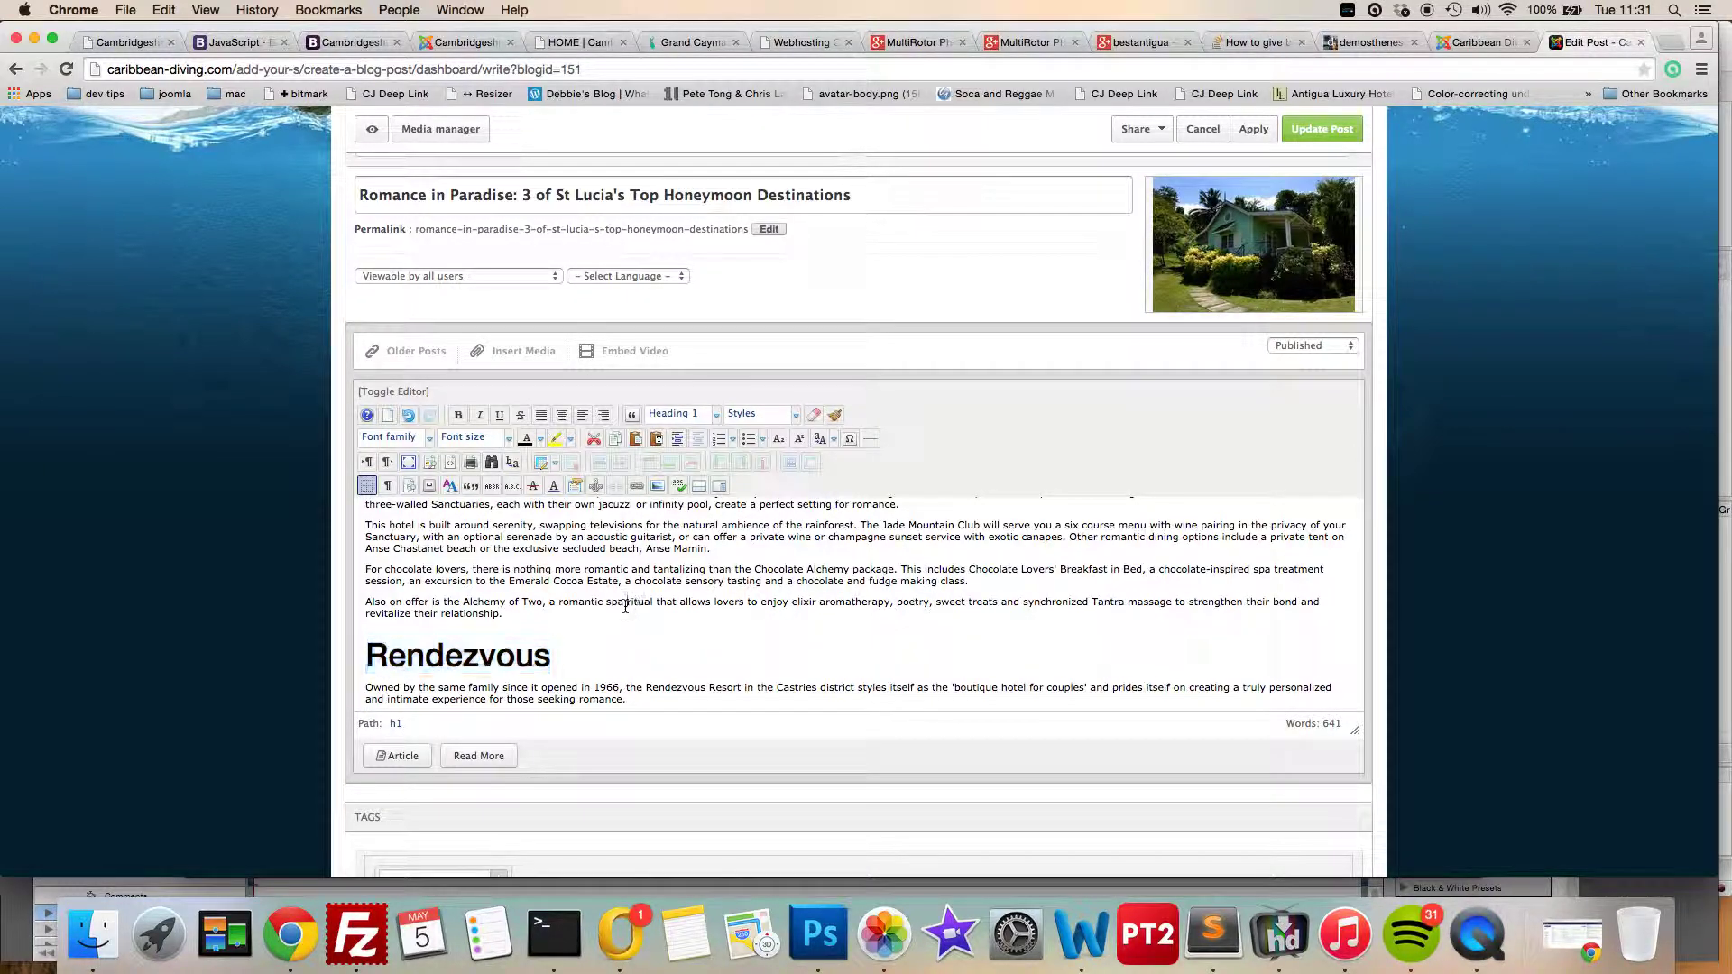
Extend the Rendezvous heading so that it reads "Rendezvous Resort".
{"action": "scroll", "coordinate": [625, 611], "scroll_direction": "down", "scroll_amount": 2}
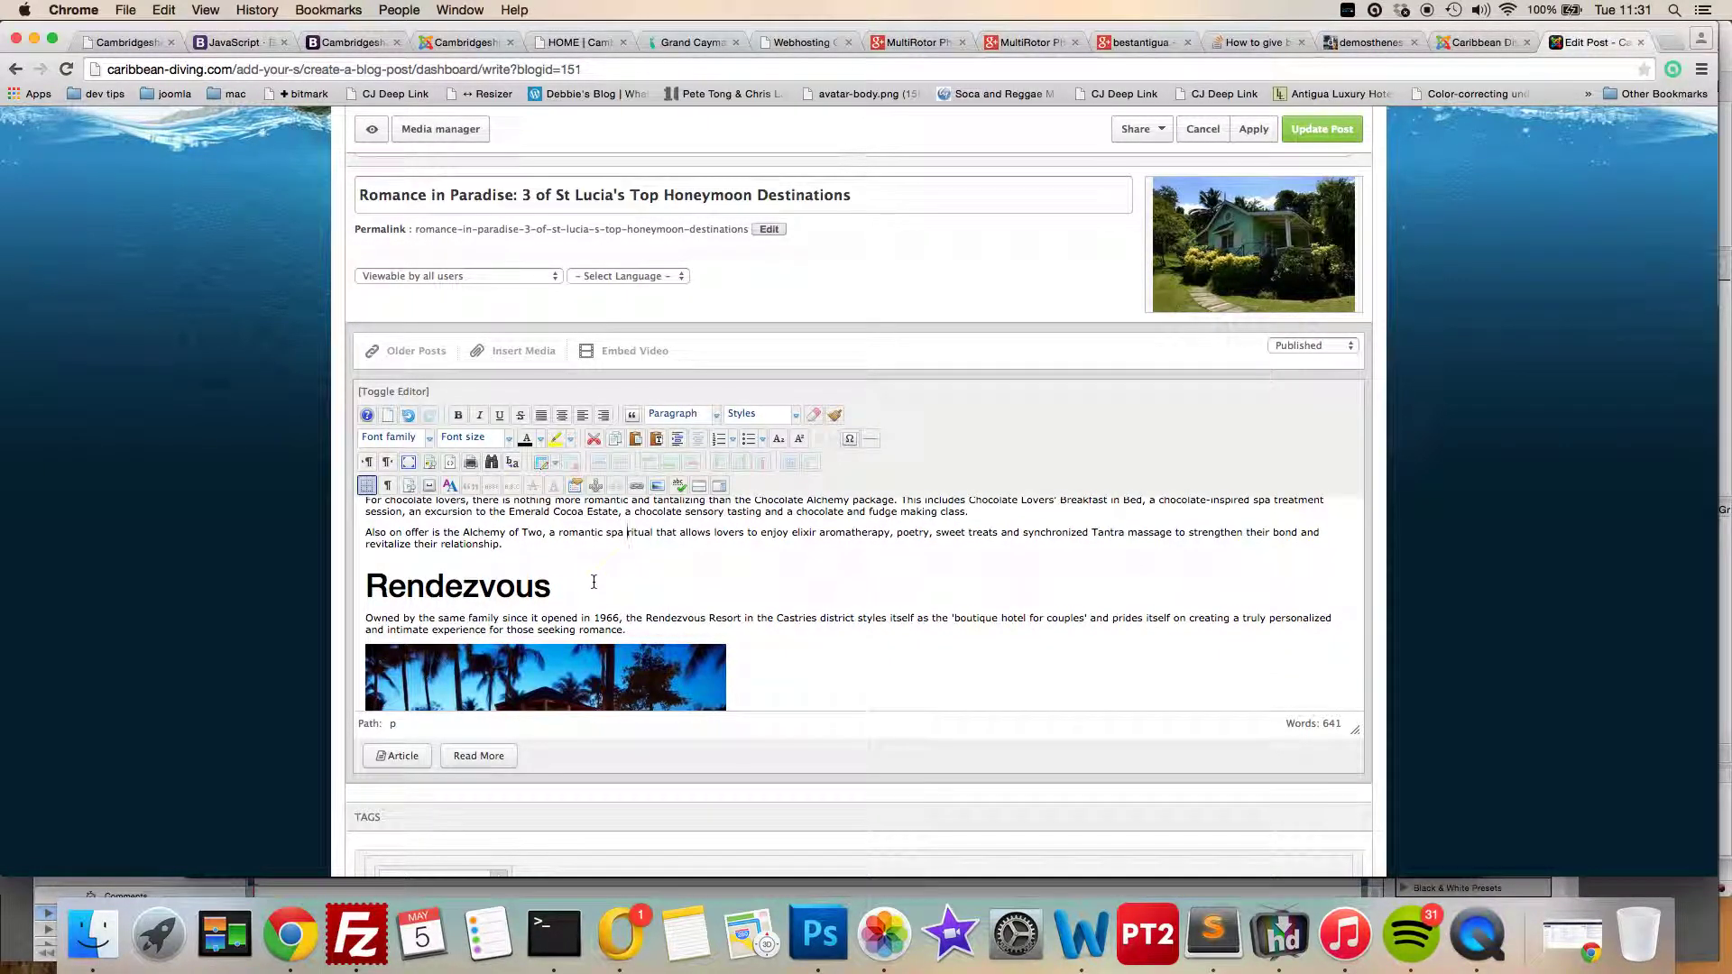
{"action": "left_click", "coordinate": [593, 581]}
{"action": "type", "text": "Resort"}
Make the words "lazy river" bold in the paragraph below the Rendezvous Resort image.
{"action": "scroll", "coordinate": [861, 605], "scroll_direction": "up", "scroll_amount": 10}
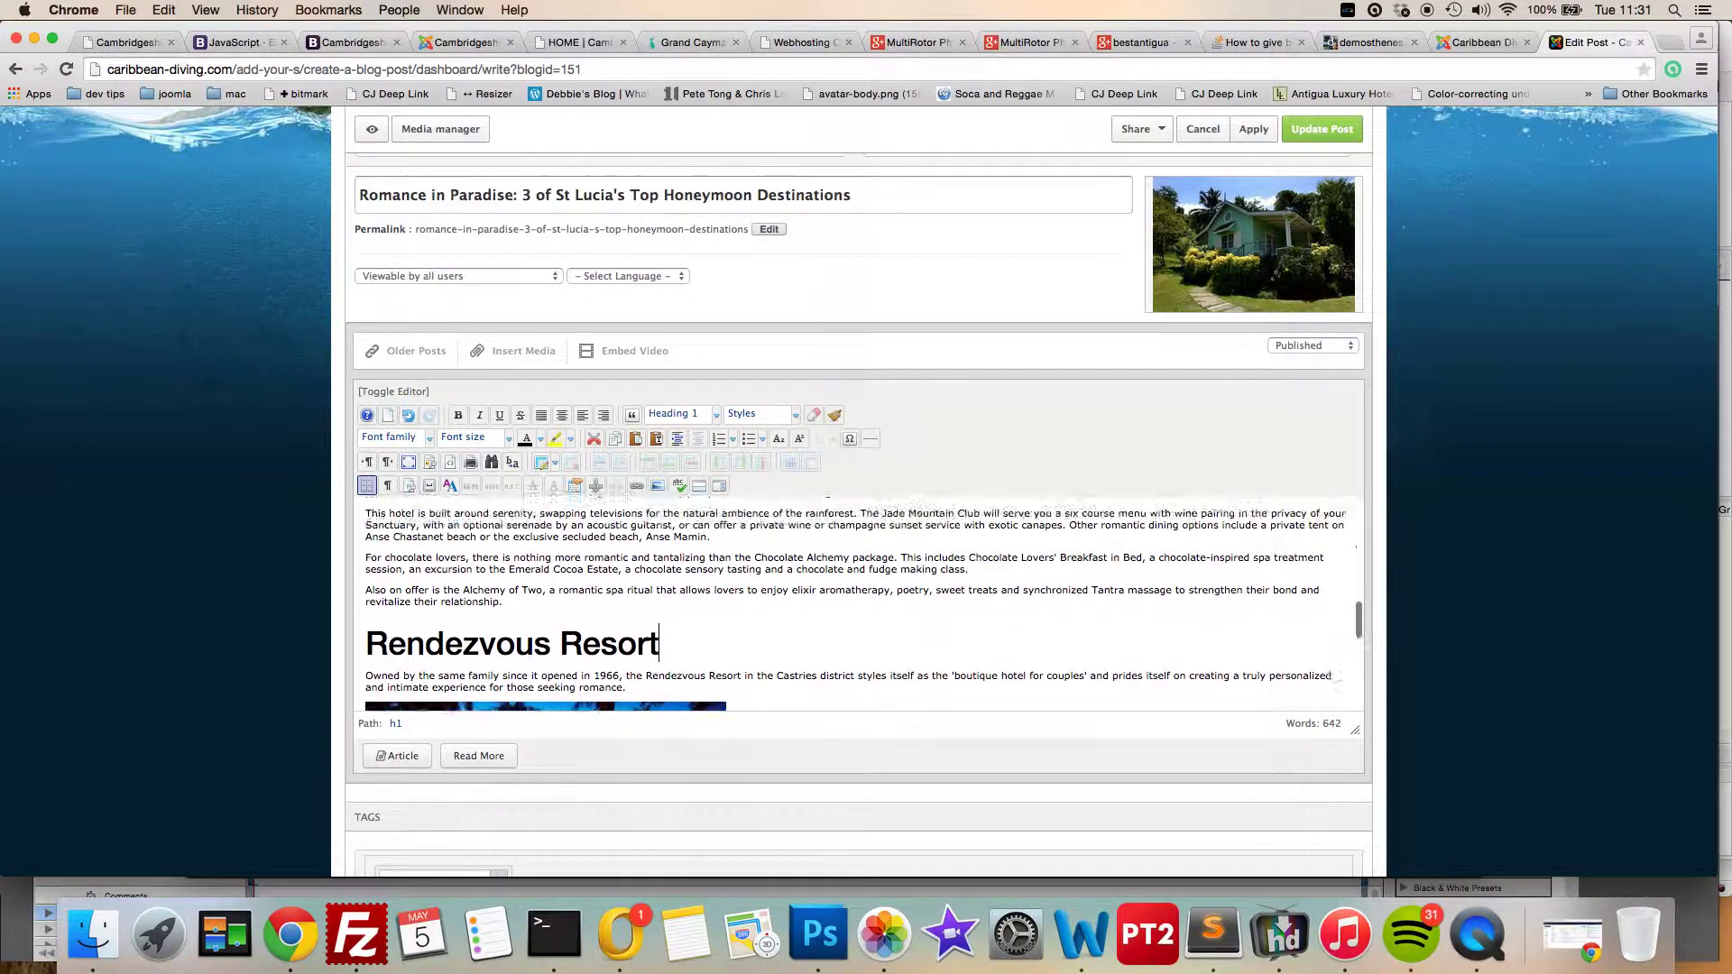
{"action": "scroll", "coordinate": [861, 605], "scroll_direction": "up", "scroll_amount": 5}
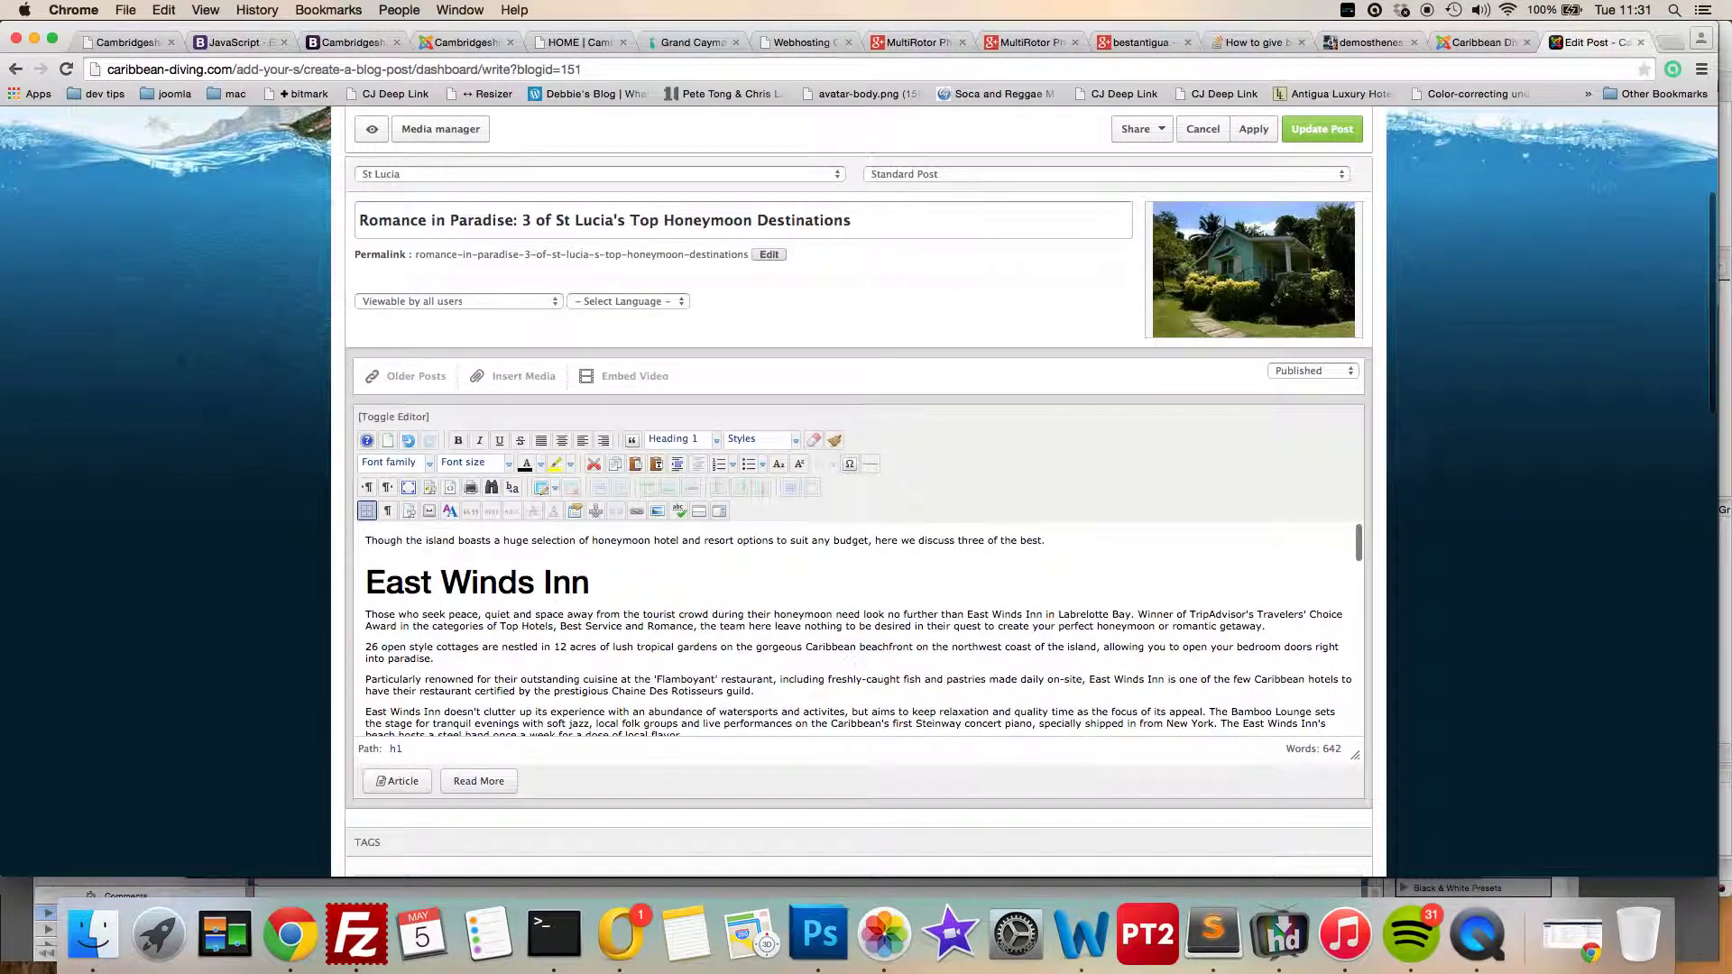
{"action": "scroll", "coordinate": [862, 613], "scroll_direction": "down", "scroll_amount": 12}
{"action": "scroll", "coordinate": [861, 622], "scroll_direction": "down", "scroll_amount": 8}
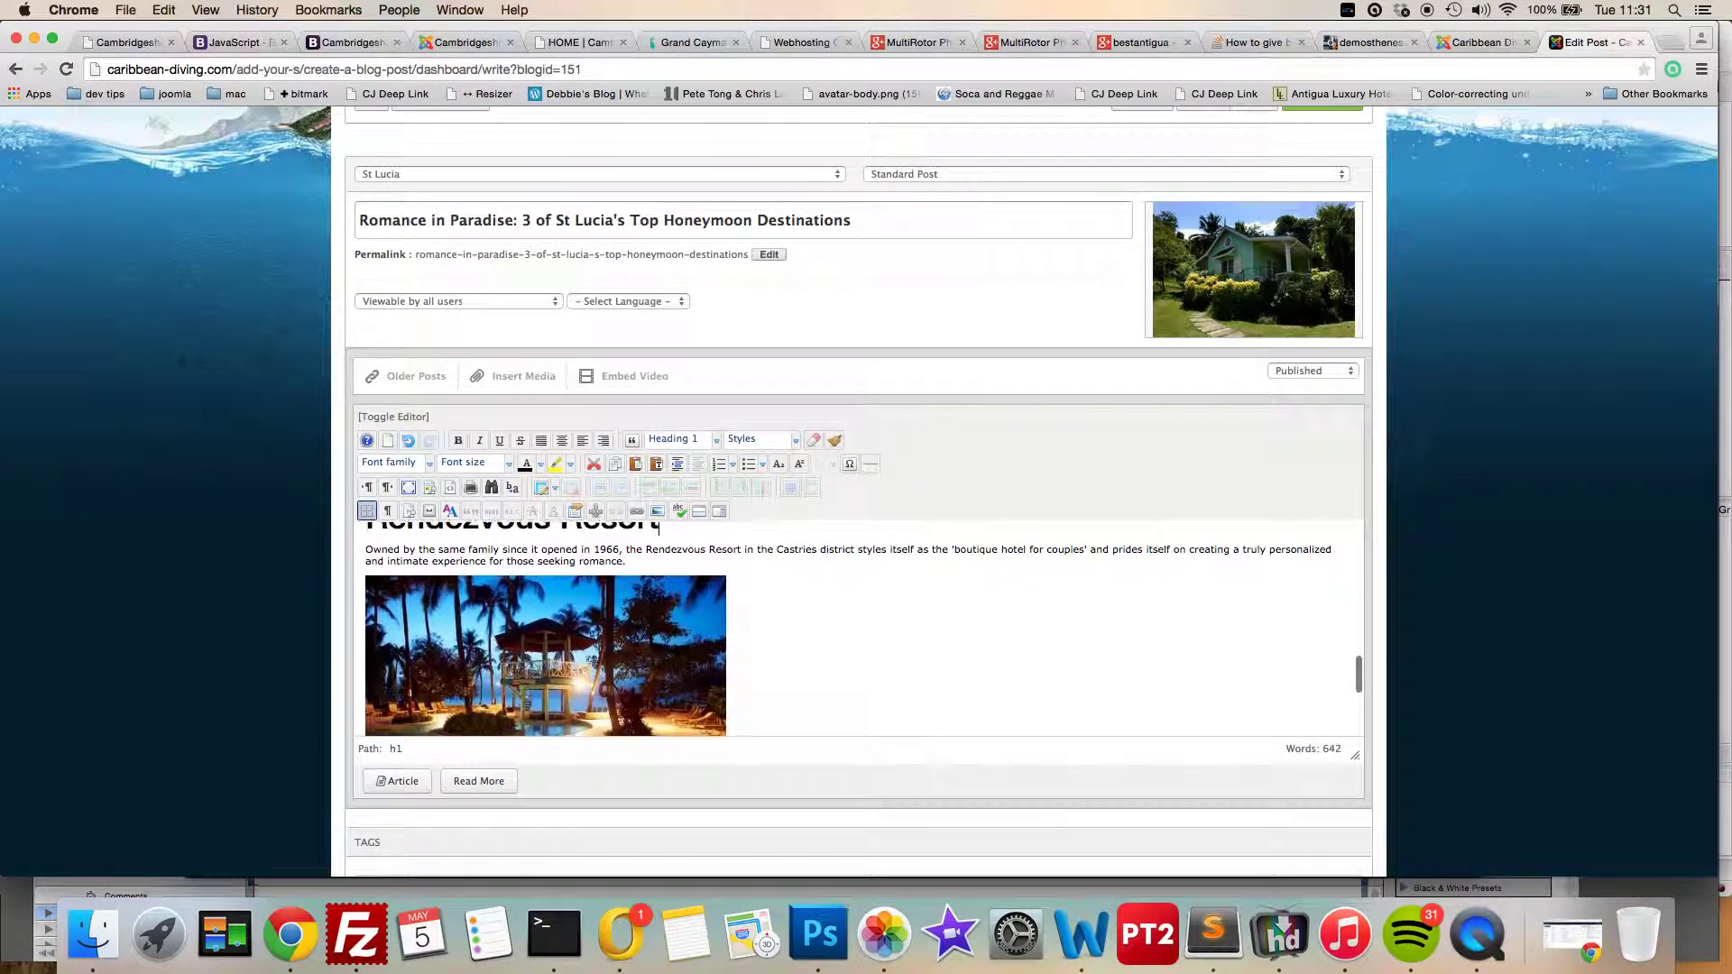
{"action": "scroll", "coordinate": [861, 622], "scroll_direction": "down", "scroll_amount": 1}
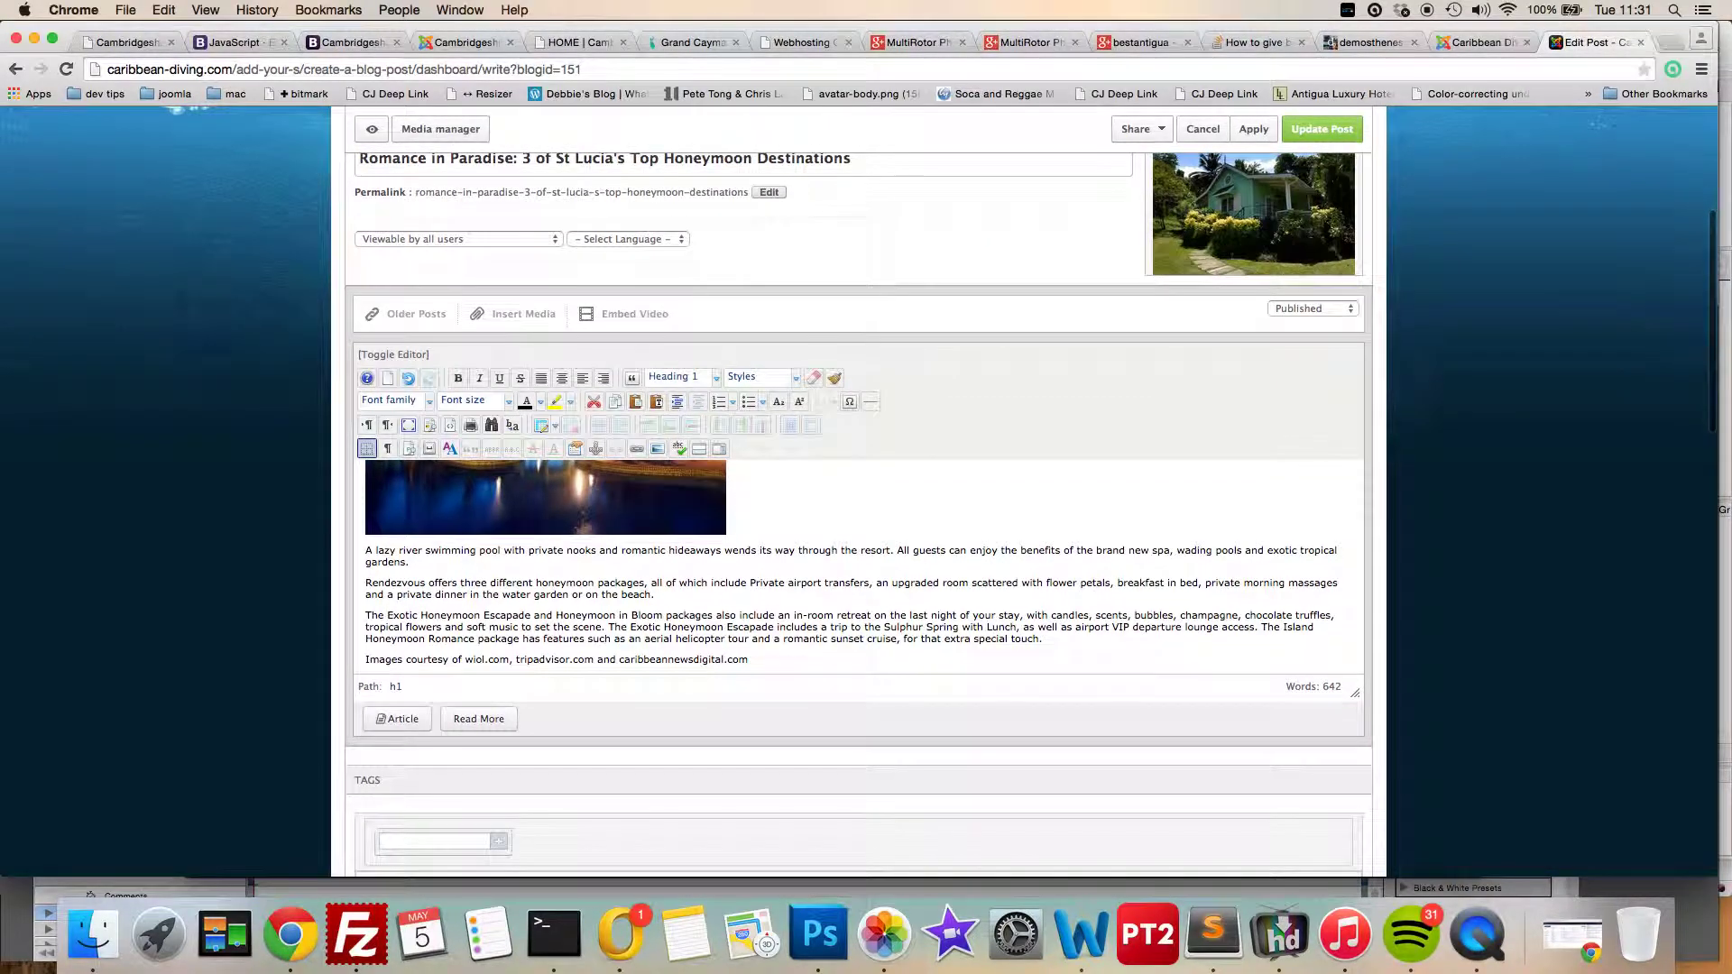
{"action": "left_click_drag", "start_coordinate": [377, 551], "coordinate": [422, 550]}
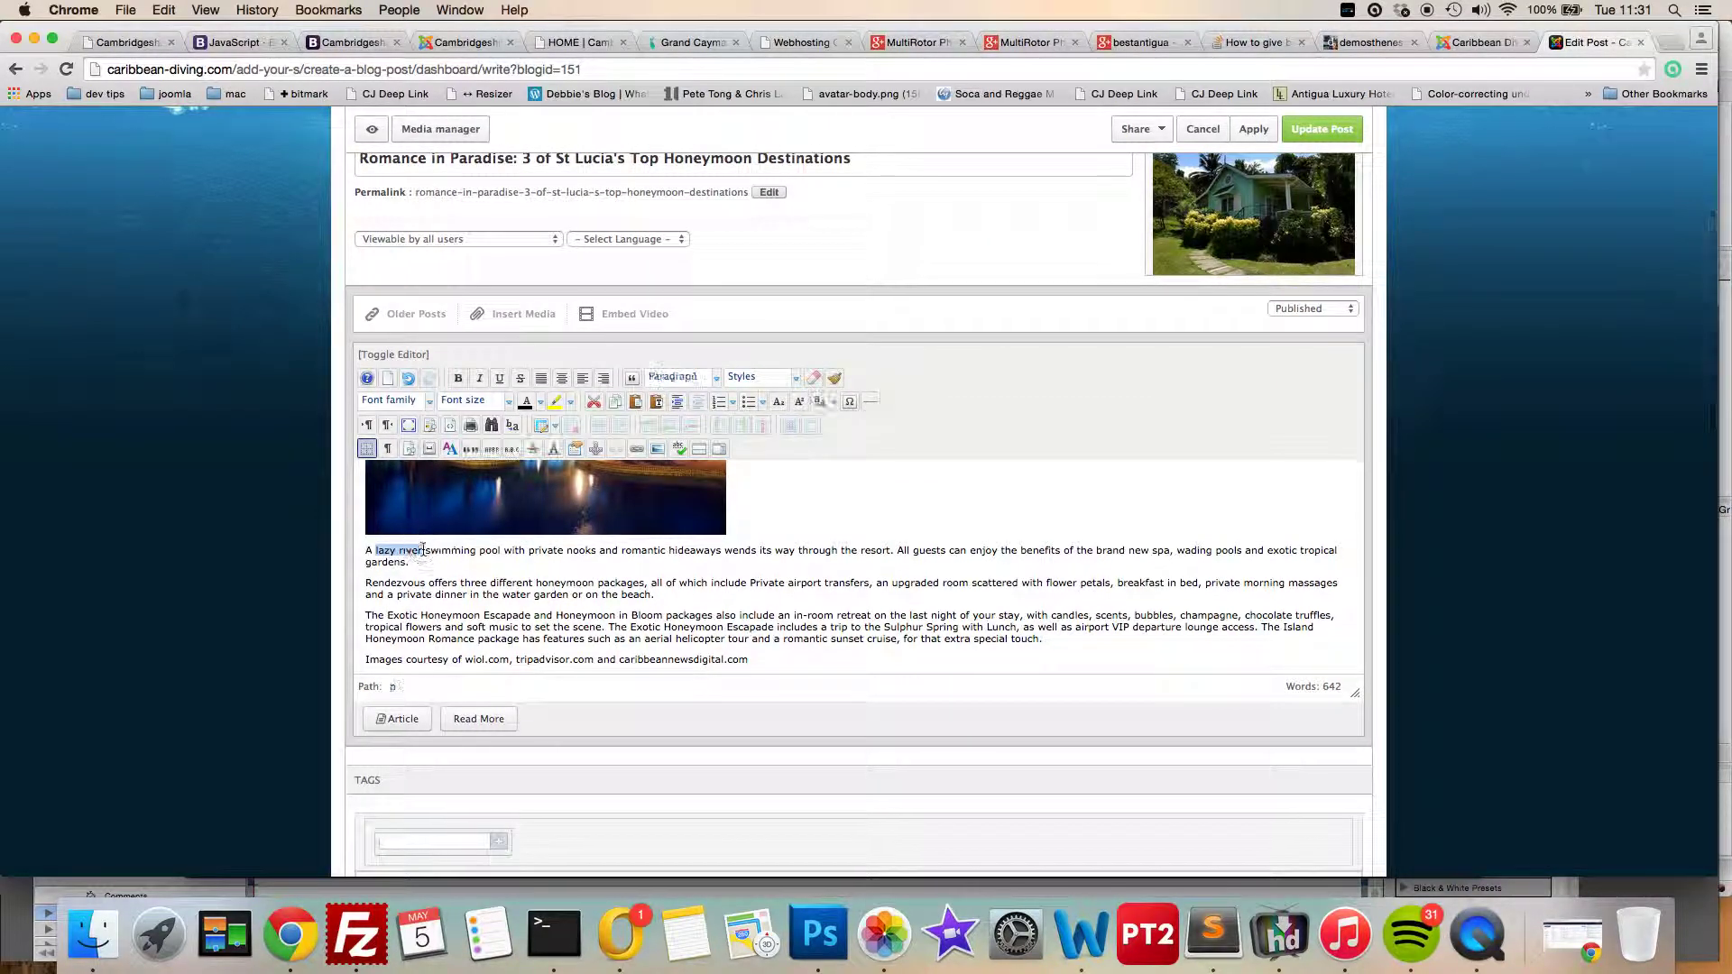
{"action": "left_click", "coordinate": [460, 380]}
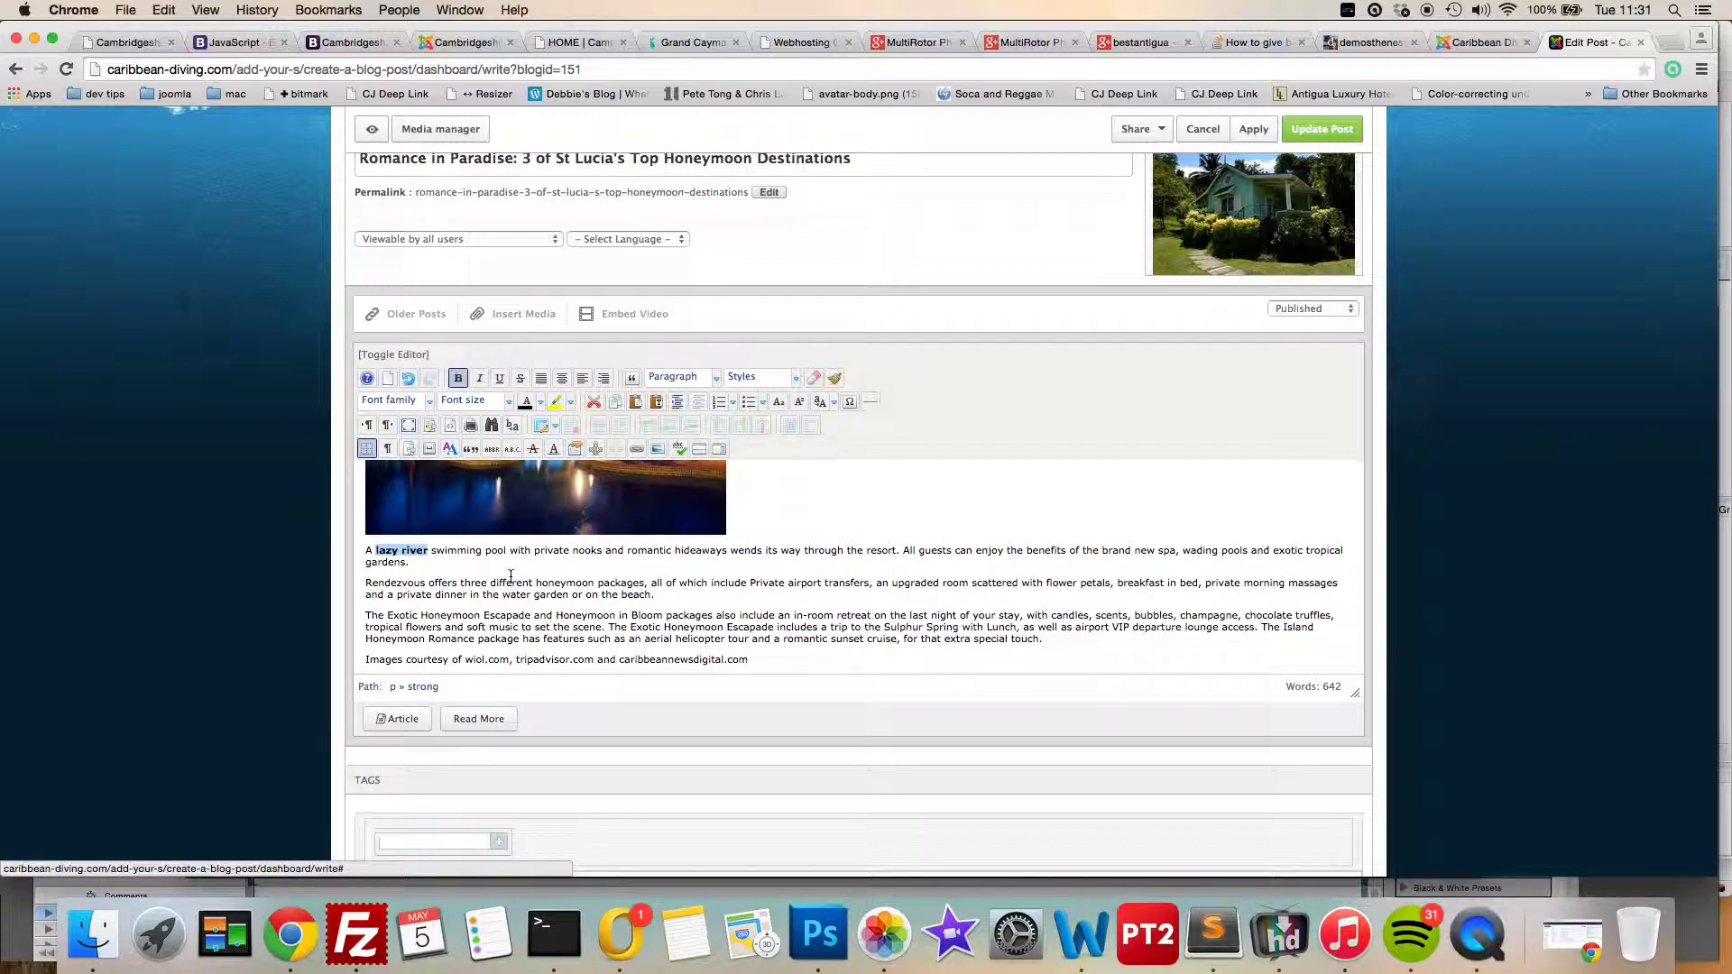
{"action": "left_click", "coordinate": [511, 582]}
Insert a Read More break after the last East Winds Inn paragraph, just before the Jade Mountain heading.
{"action": "scroll", "coordinate": [511, 579], "scroll_direction": "down", "scroll_amount": 2}
{"action": "scroll", "coordinate": [510, 577], "scroll_direction": "up", "scroll_amount": 1}
{"action": "scroll", "coordinate": [866, 490], "scroll_direction": "up", "scroll_amount": 10}
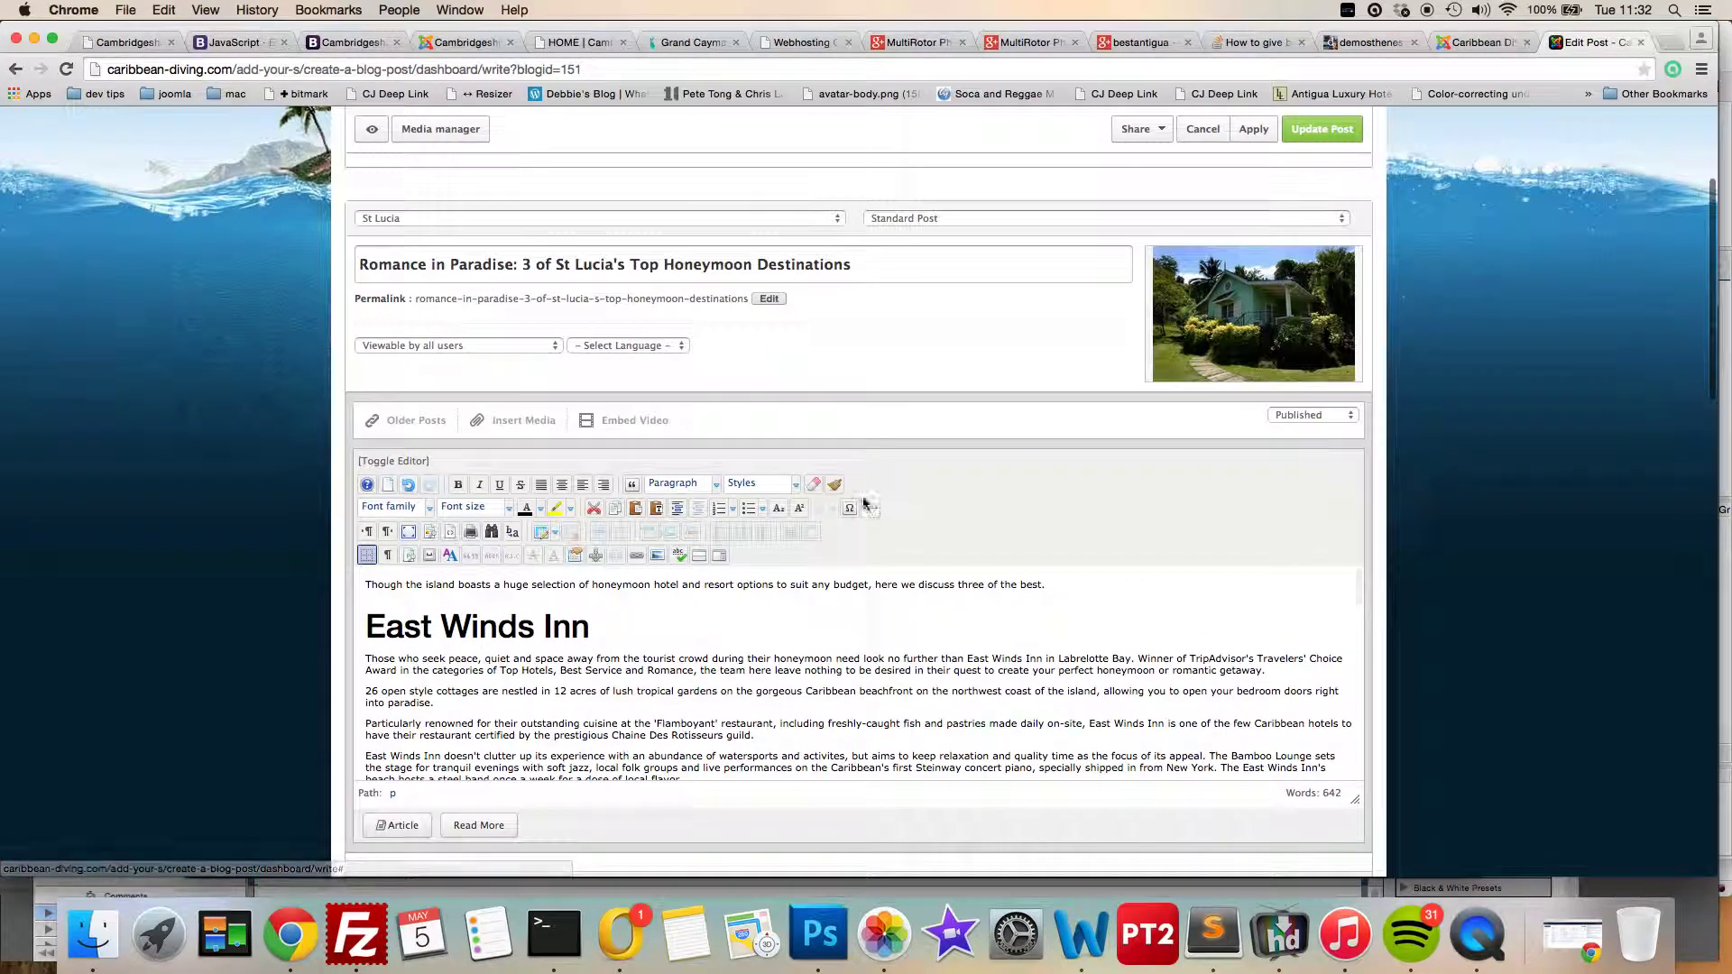
{"action": "scroll", "coordinate": [456, 545], "scroll_direction": "down", "scroll_amount": 2}
{"action": "scroll", "coordinate": [456, 545], "scroll_direction": "down", "scroll_amount": 2}
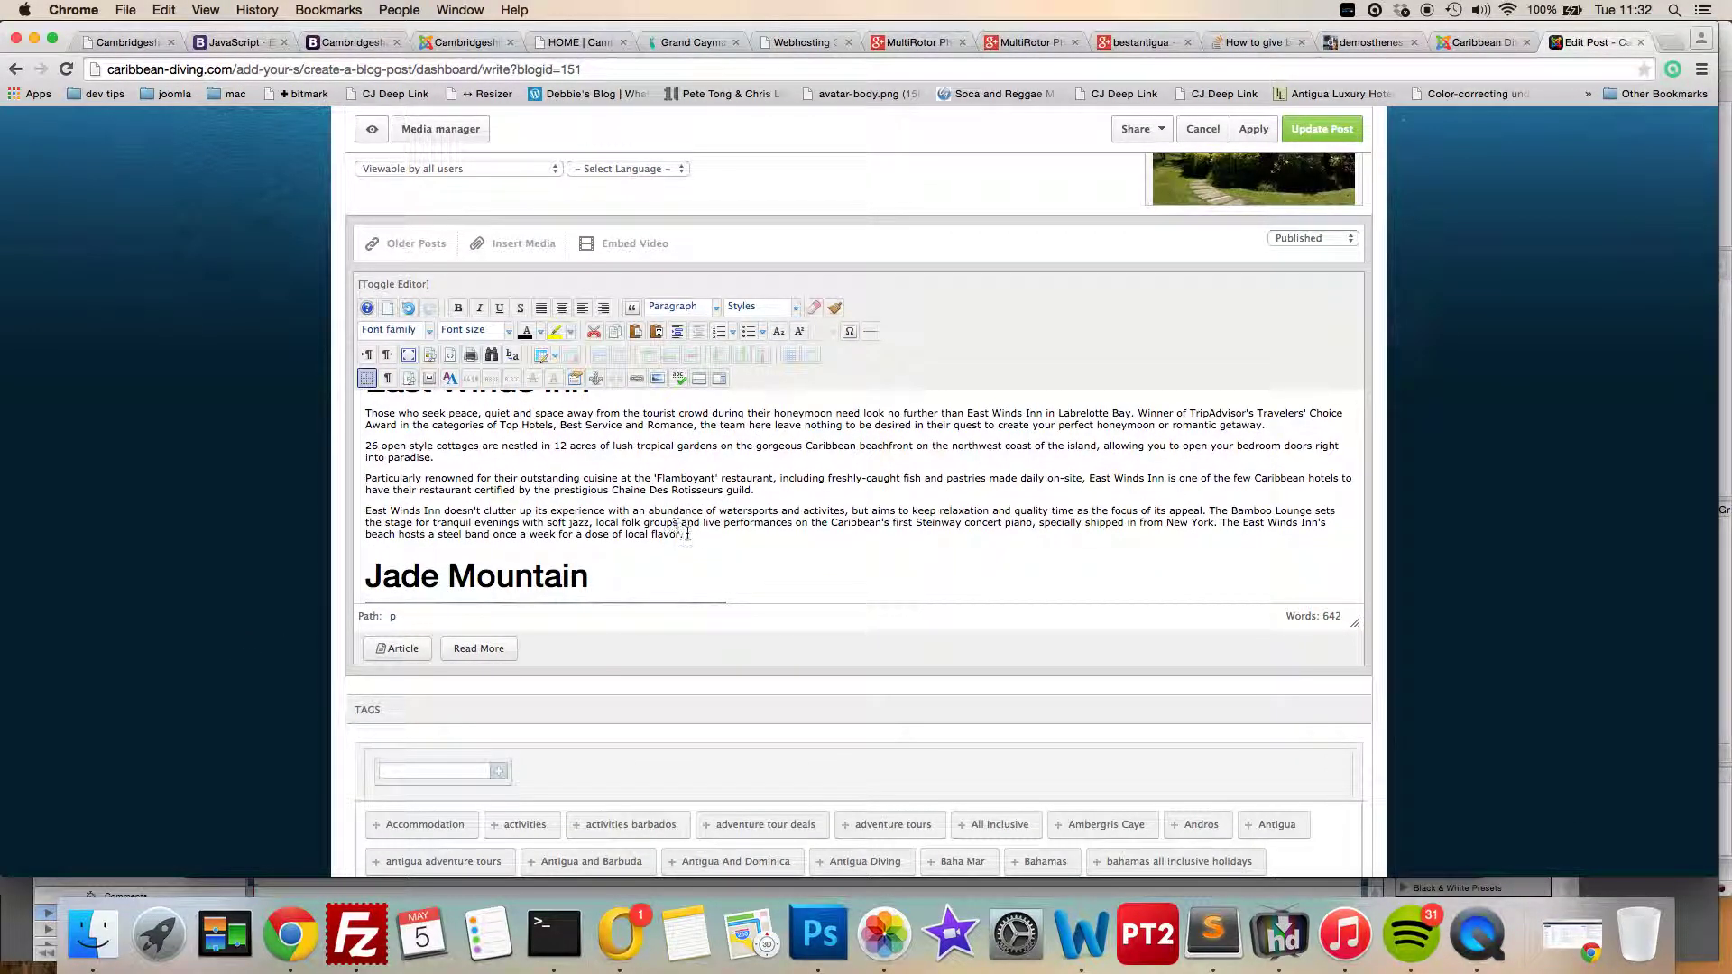
{"action": "left_click", "coordinate": [479, 649]}
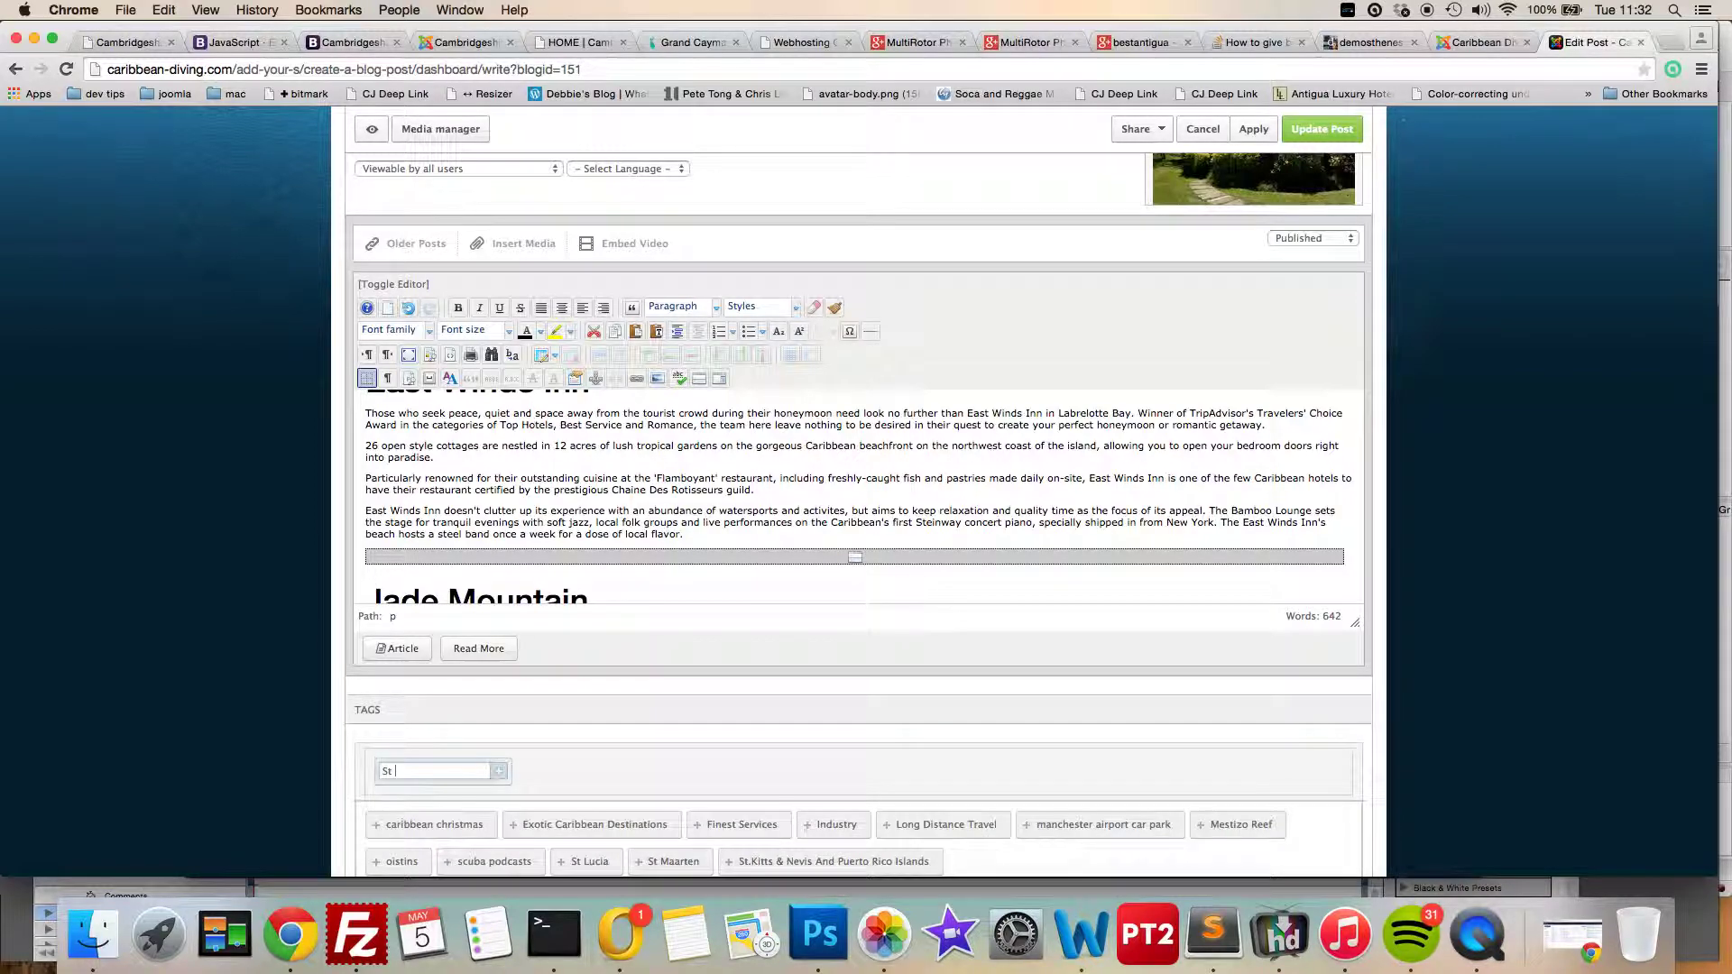
Find the existing "St Lucia" tag and add it to the post.
{"action": "type", "text": "cia"}
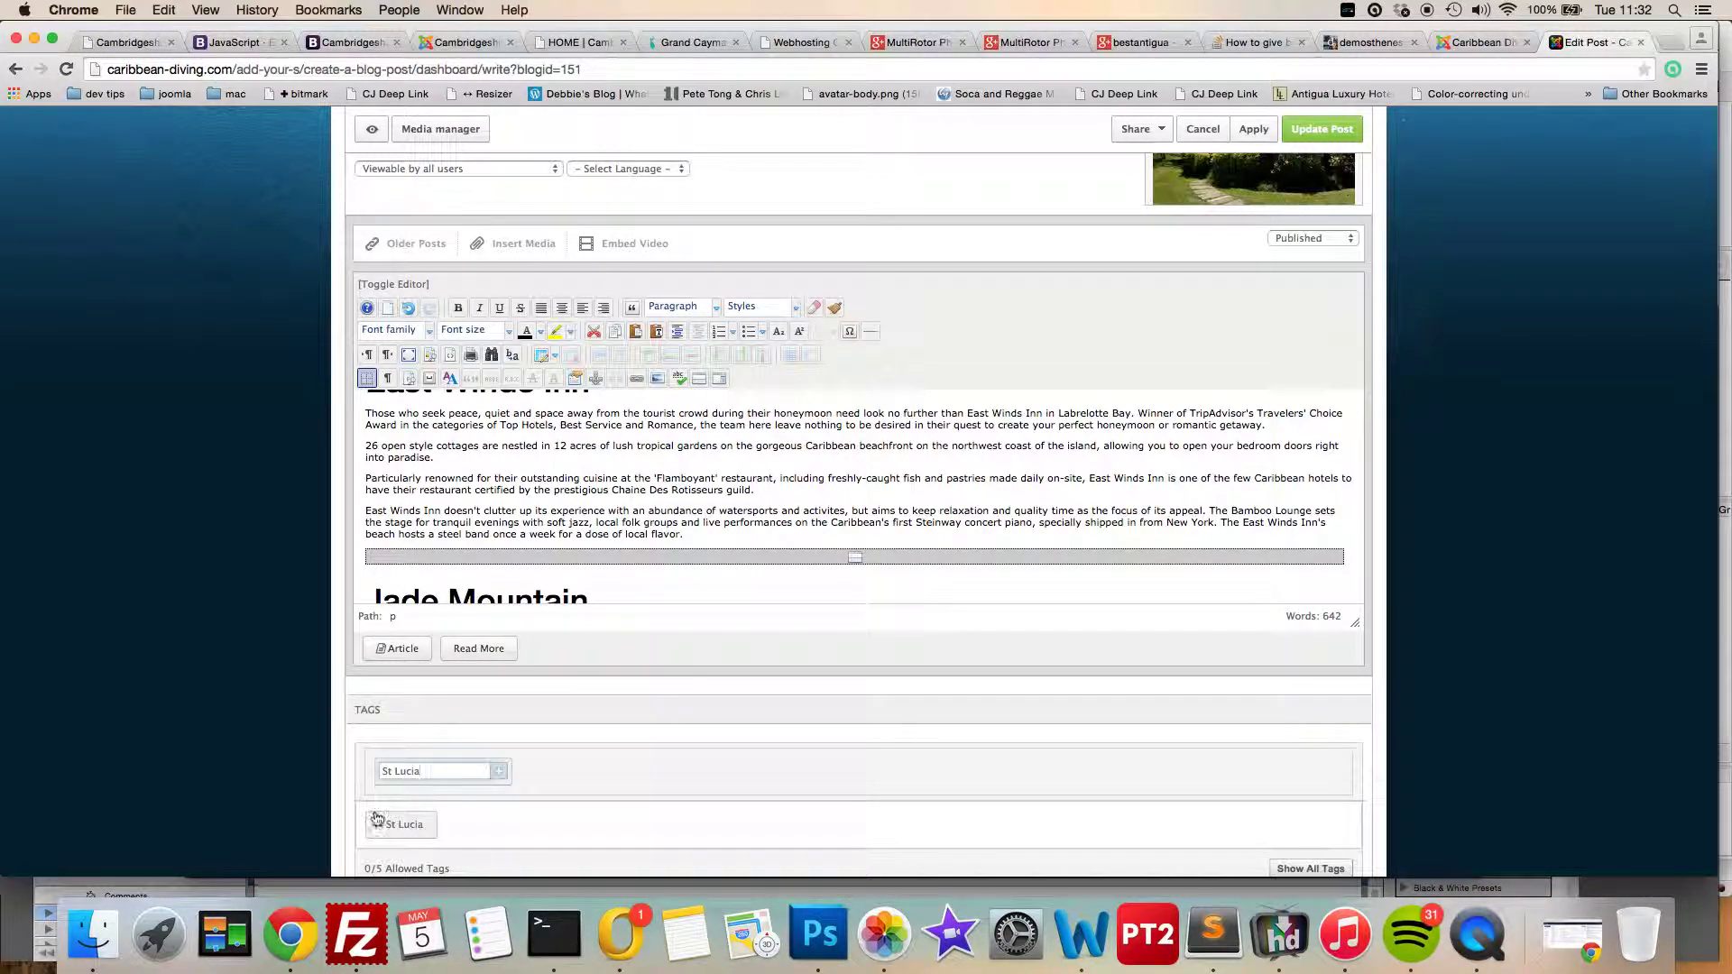
{"action": "left_click", "coordinate": [388, 824]}
{"action": "scroll", "coordinate": [285, 760], "scroll_direction": "down", "scroll_amount": 3}
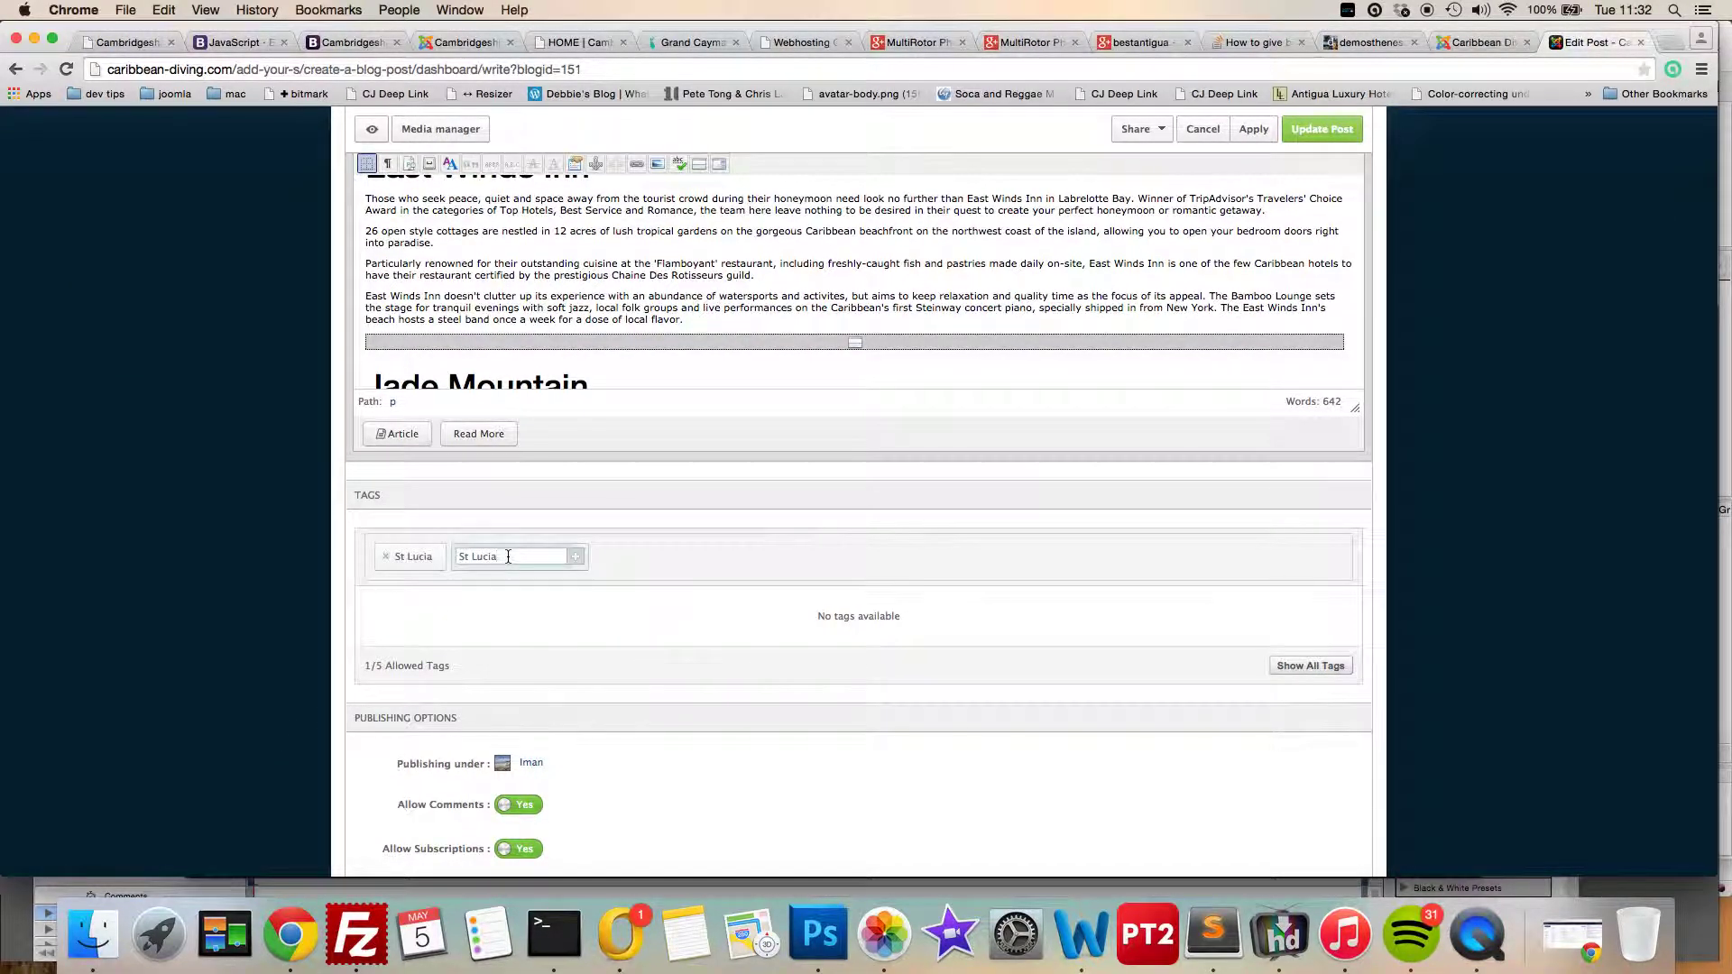
Clear the leftover text from the tag entry and add a new "Honeymoon" tag to the post.
{"action": "key", "text": "BackSpace"}
{"action": "key", "text": "BackSpace"}
{"action": "type", "text": "Honeymoon"}
{"action": "scroll", "coordinate": [253, 498], "scroll_direction": "up", "scroll_amount": 3}
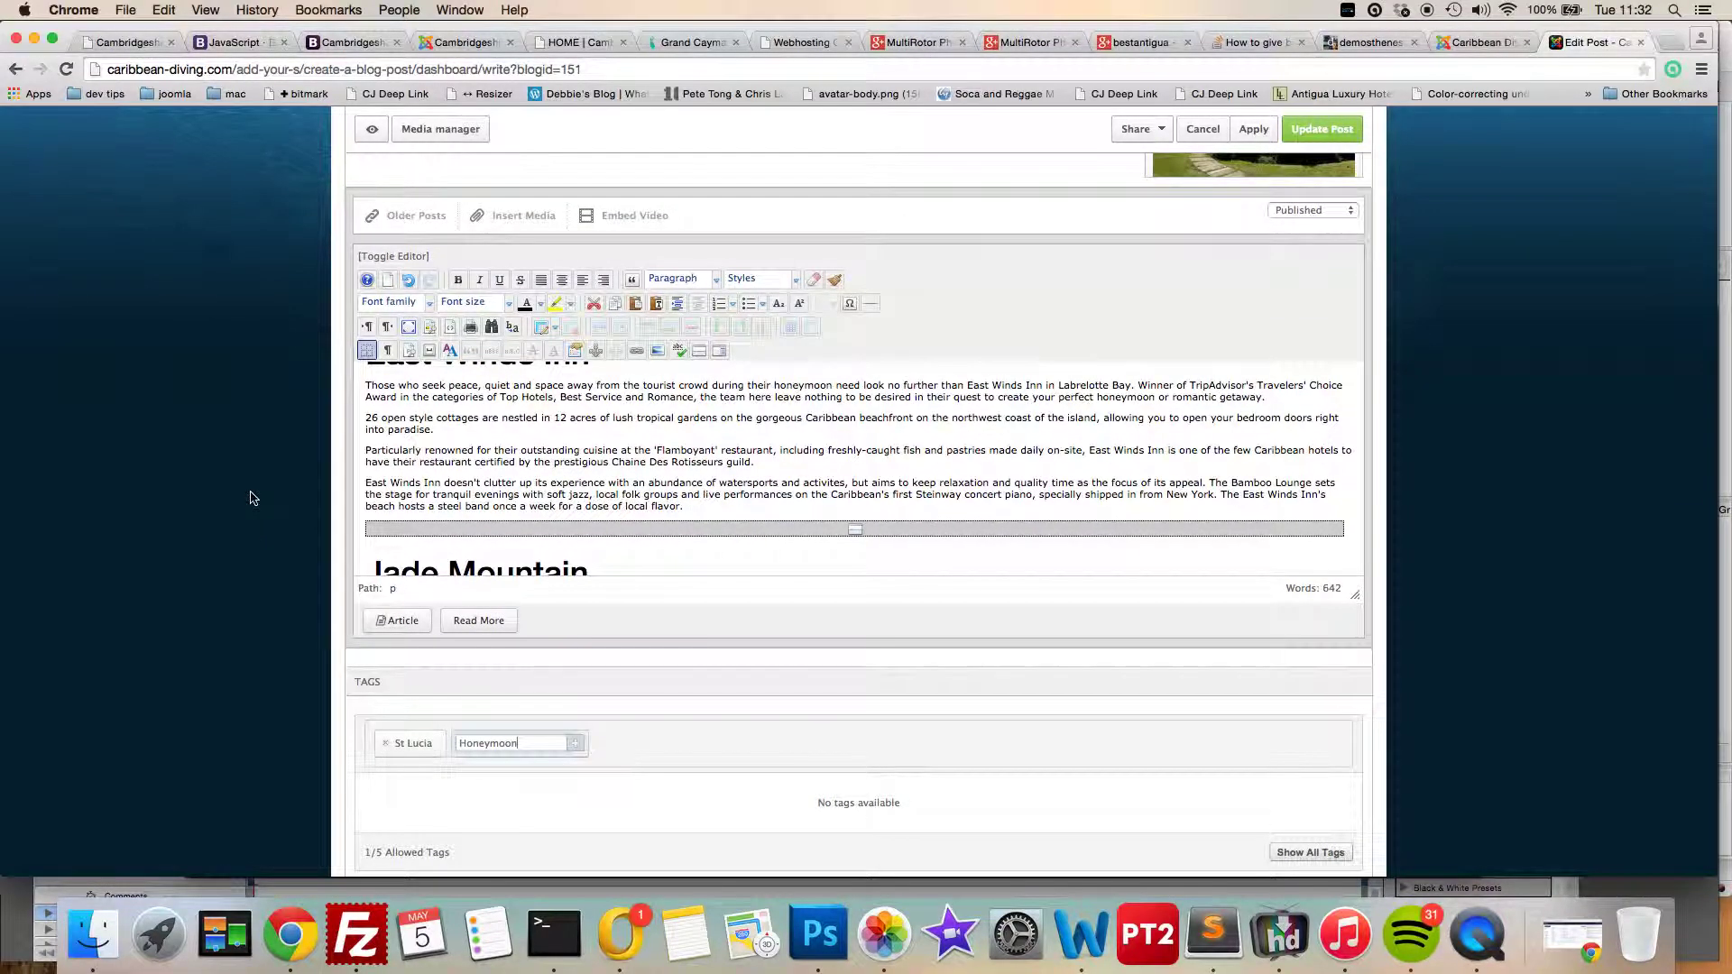
{"action": "scroll", "coordinate": [253, 498], "scroll_direction": "up", "scroll_amount": 2}
{"action": "scroll", "coordinate": [253, 498], "scroll_direction": "down", "scroll_amount": 3}
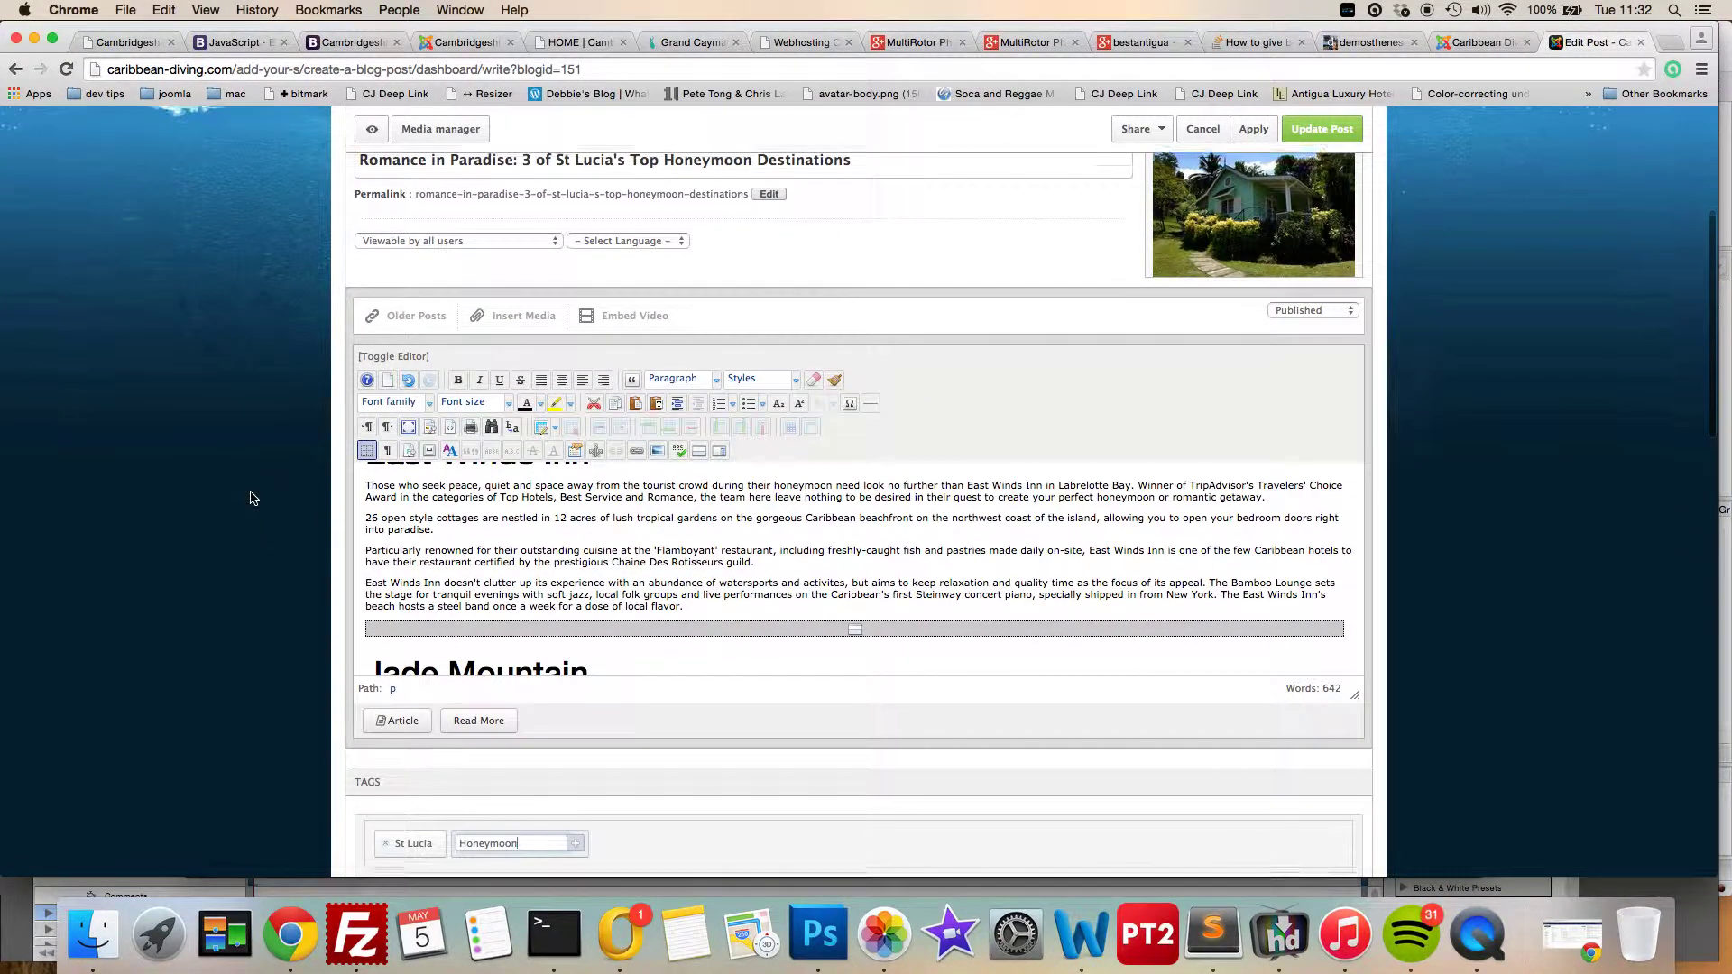
{"action": "left_click", "coordinate": [573, 692]}
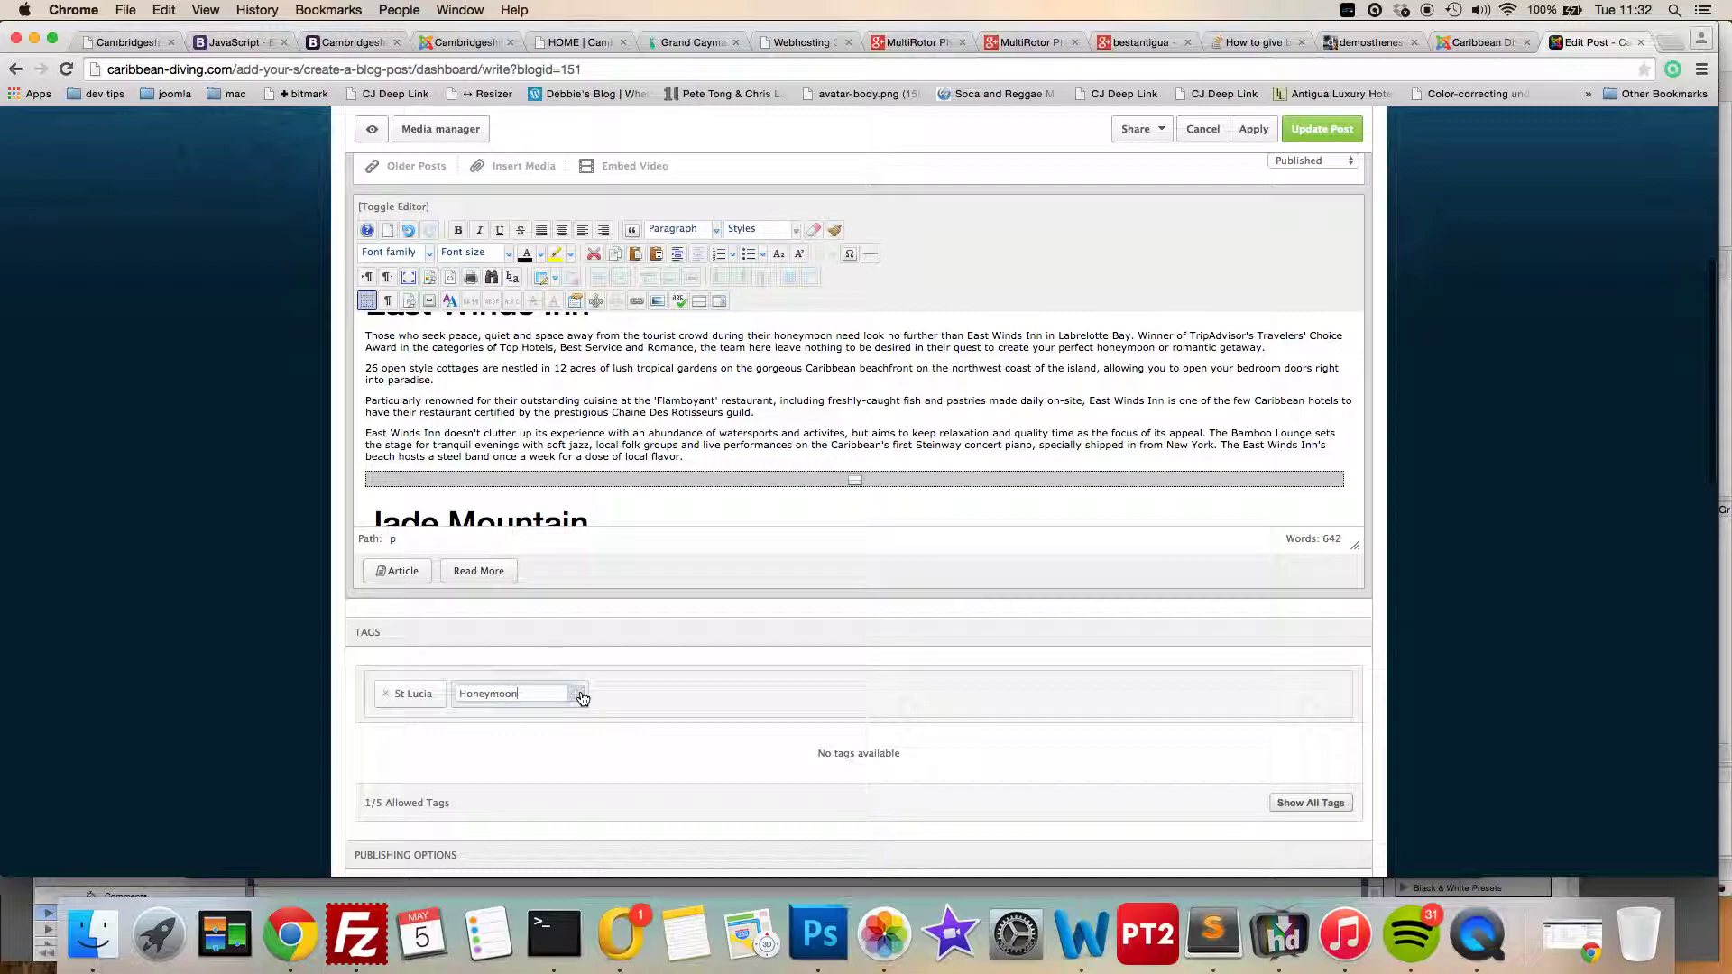
Look up existing tags with "rom" and add both "romantic" and "Romance" to the post.
{"action": "left_click", "coordinate": [600, 691]}
{"action": "type", "text": "rom"}
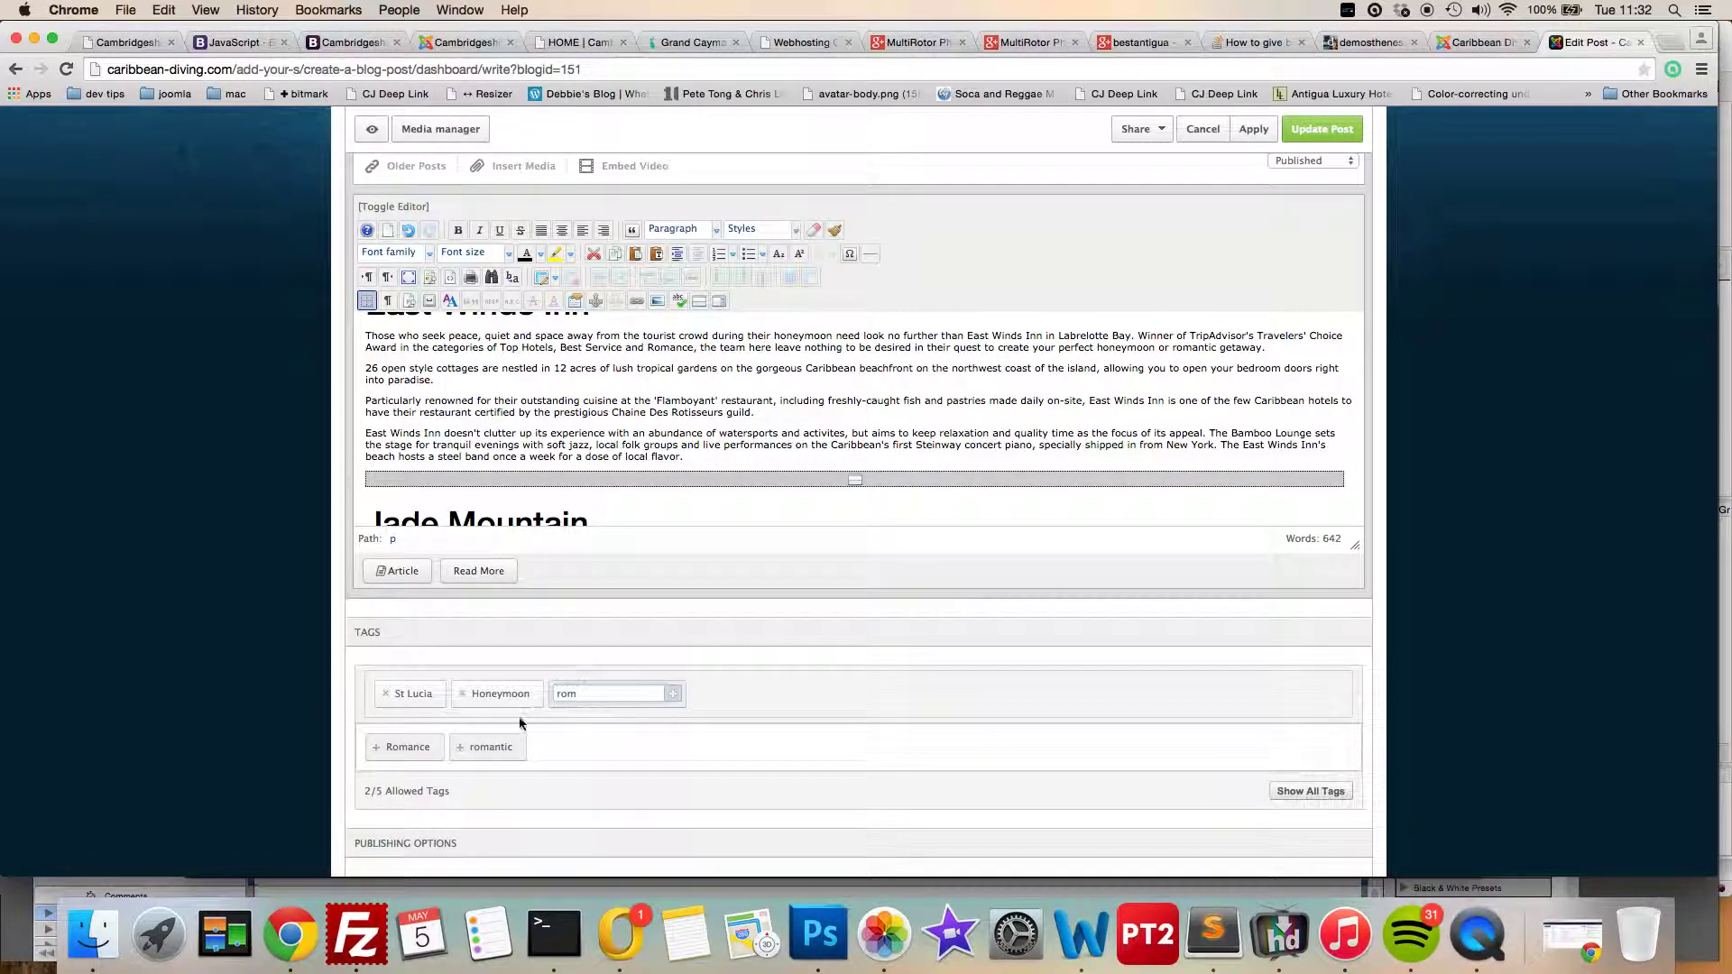
{"action": "left_click", "coordinate": [487, 748]}
{"action": "left_click", "coordinate": [408, 747]}
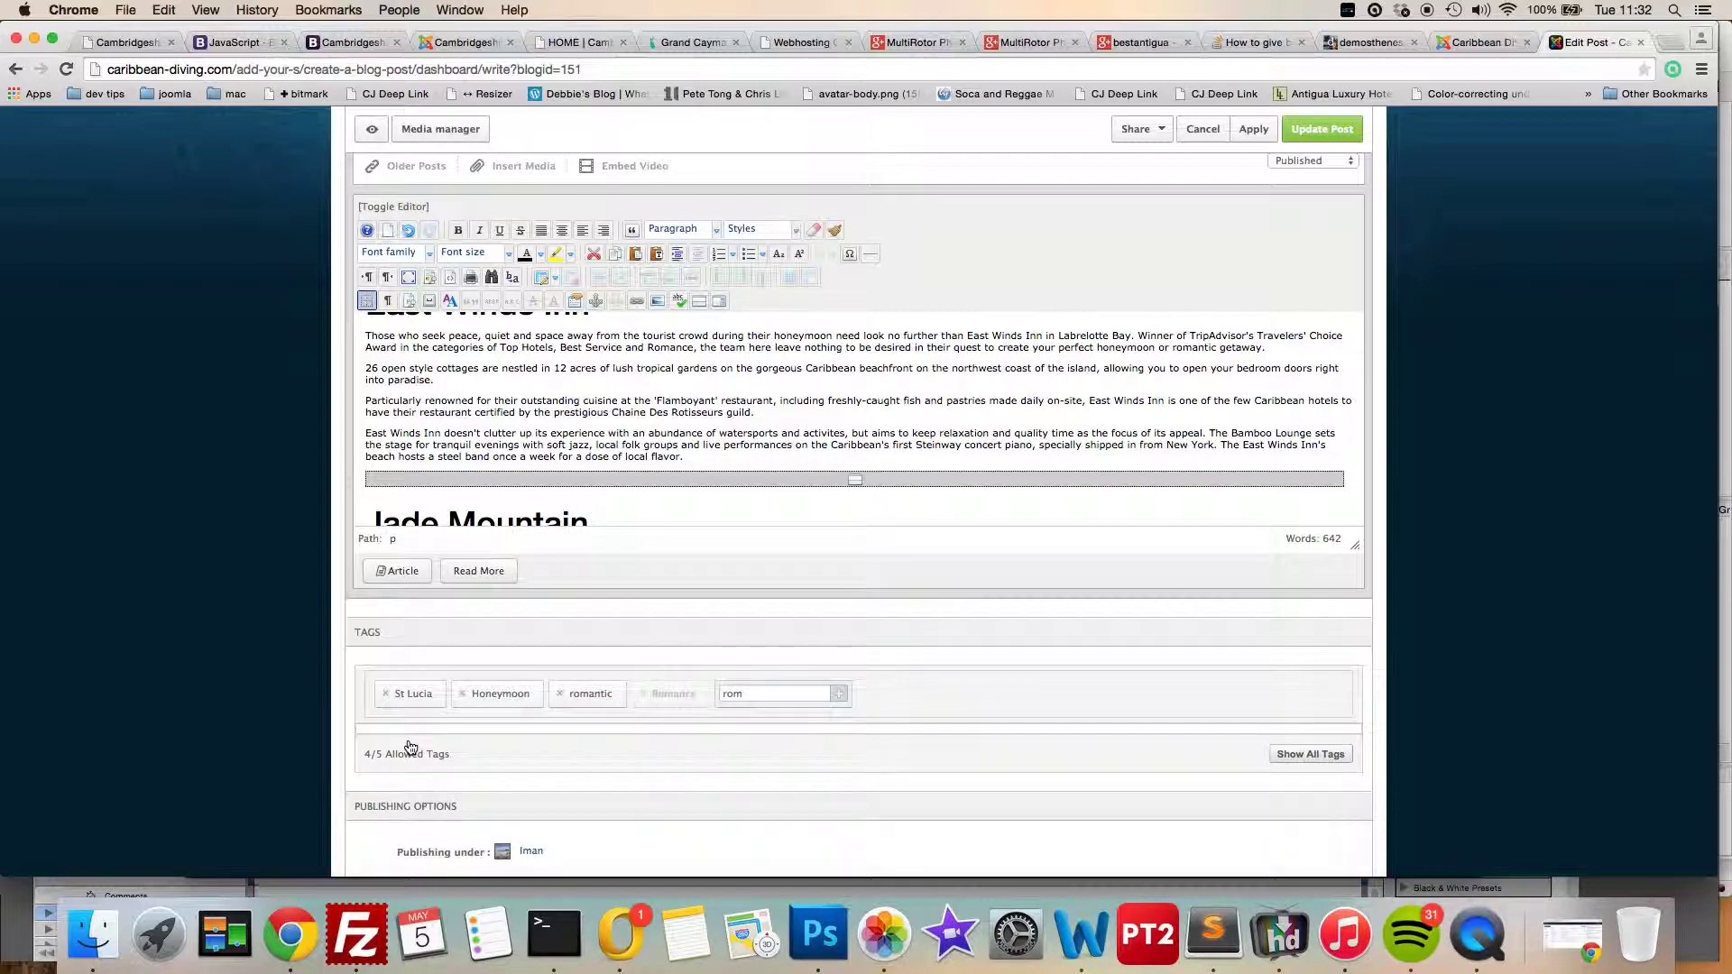
Replace the remaining tag search text with "resorts" and add it as a new tag.
{"action": "scroll", "coordinate": [251, 724], "scroll_direction": "down", "scroll_amount": 3}
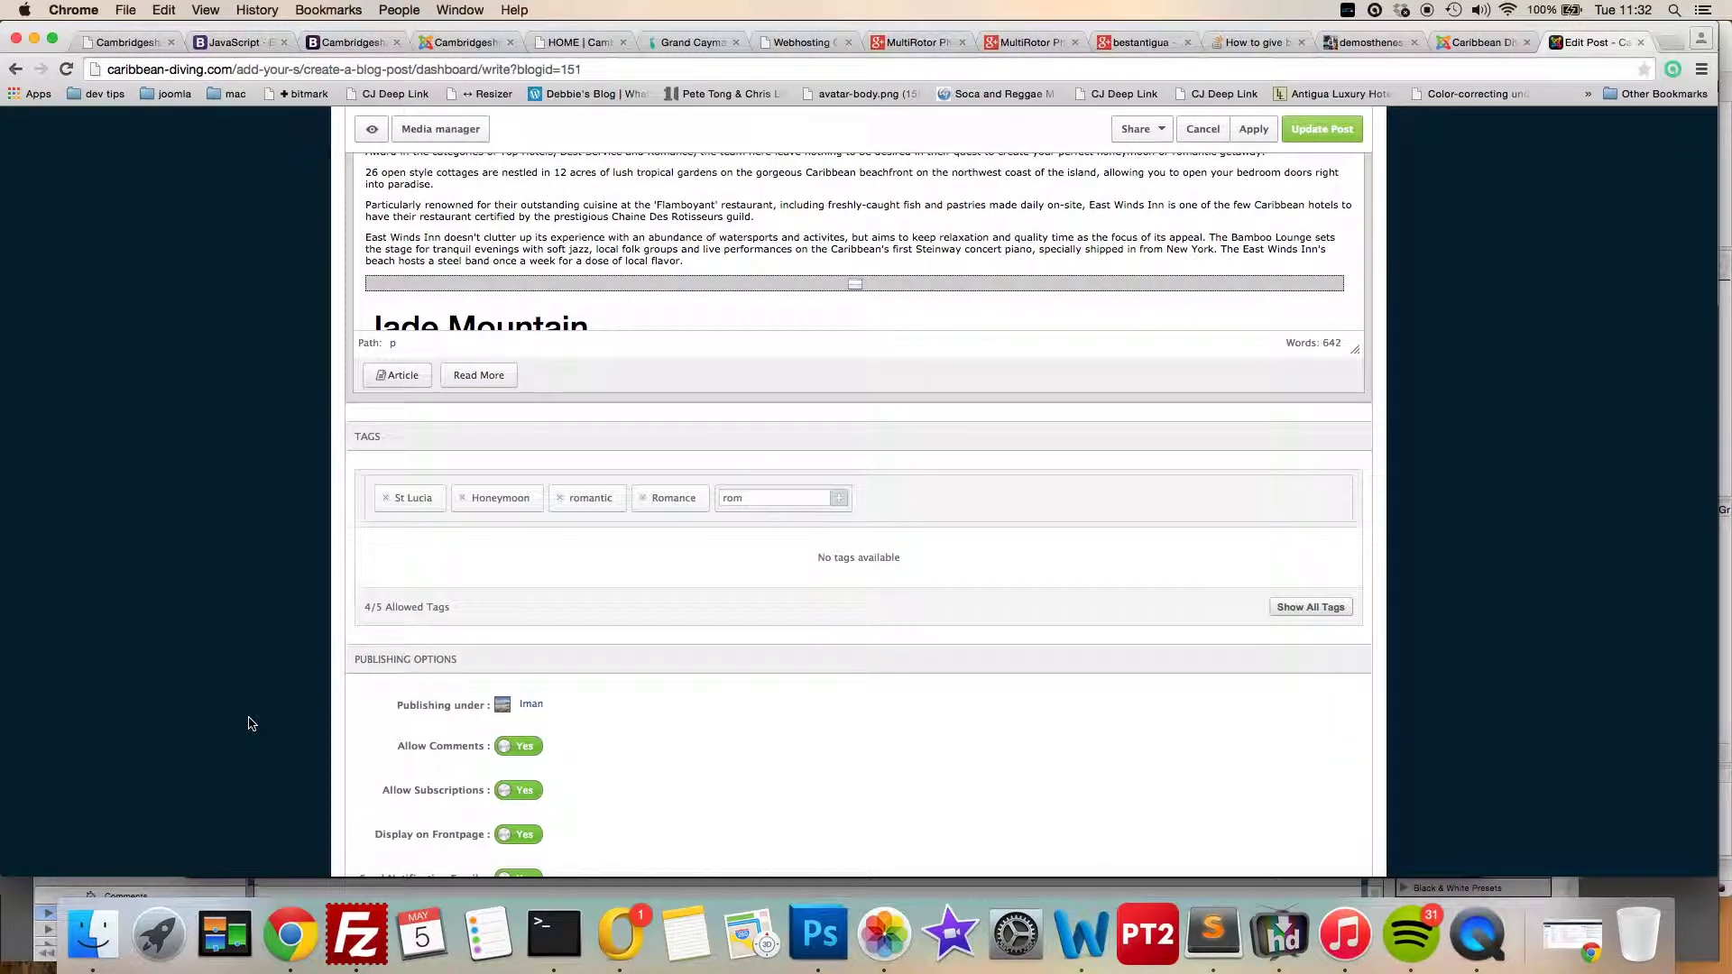
{"action": "scroll", "coordinate": [250, 723], "scroll_direction": "down", "scroll_amount": 3}
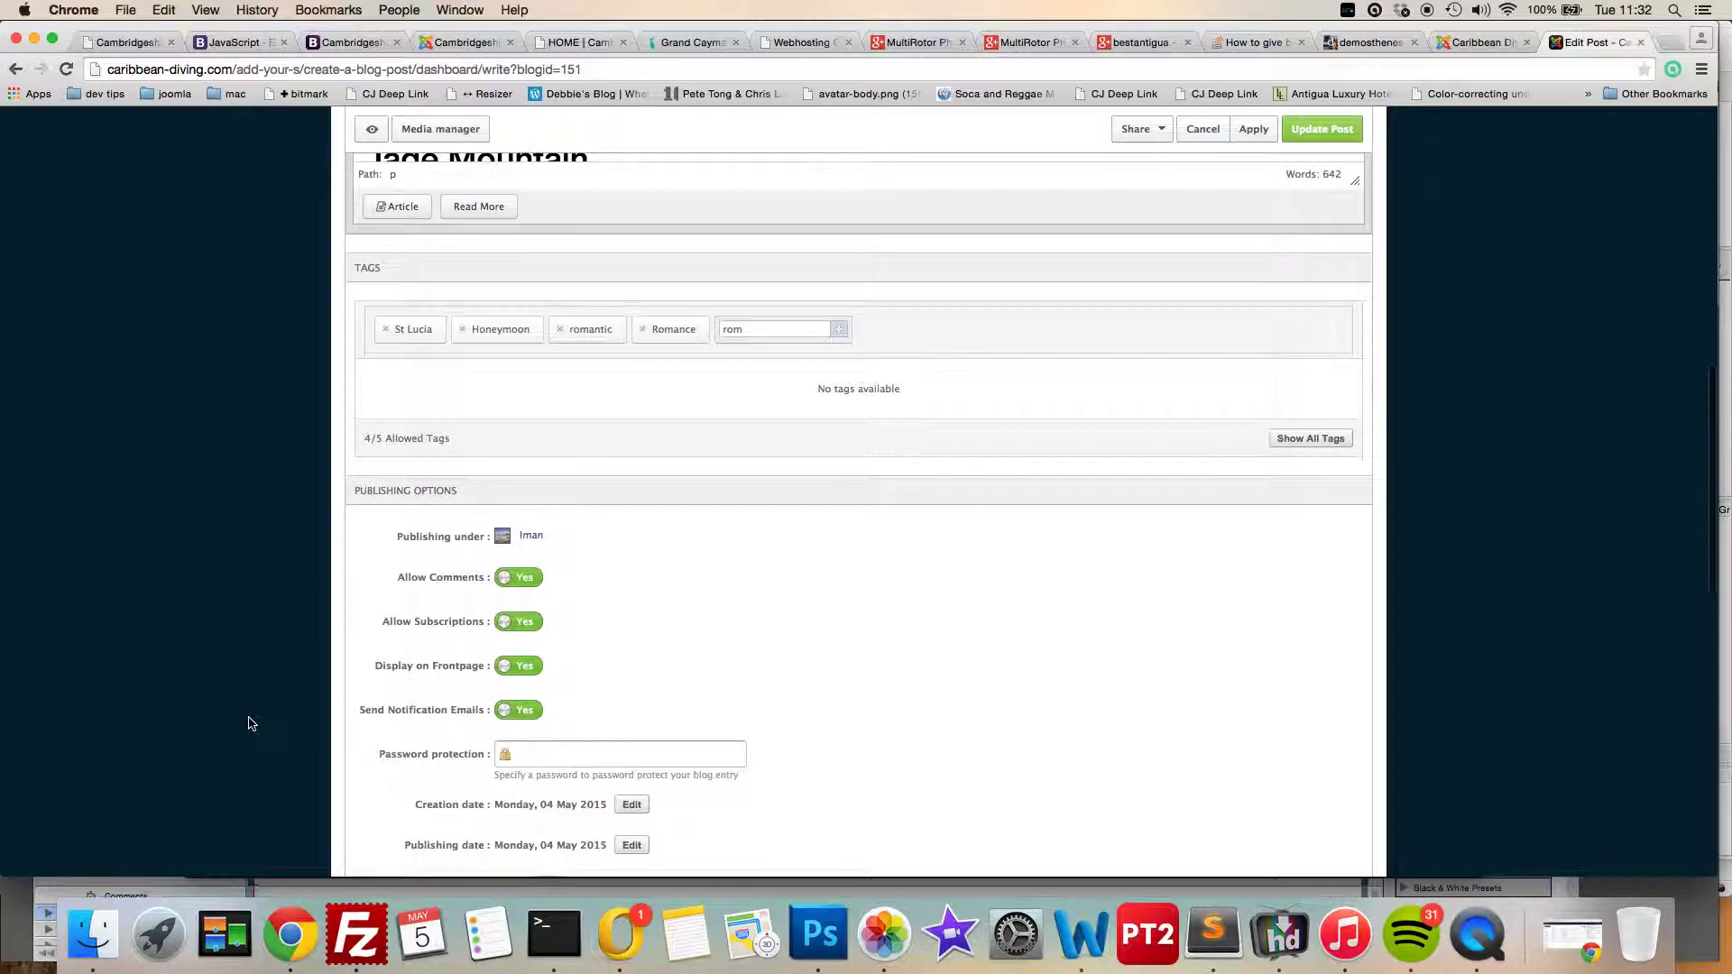
{"action": "scroll", "coordinate": [250, 723], "scroll_direction": "up", "scroll_amount": 2}
{"action": "left_click", "coordinate": [766, 443]}
{"action": "type", "text": "resorts"}
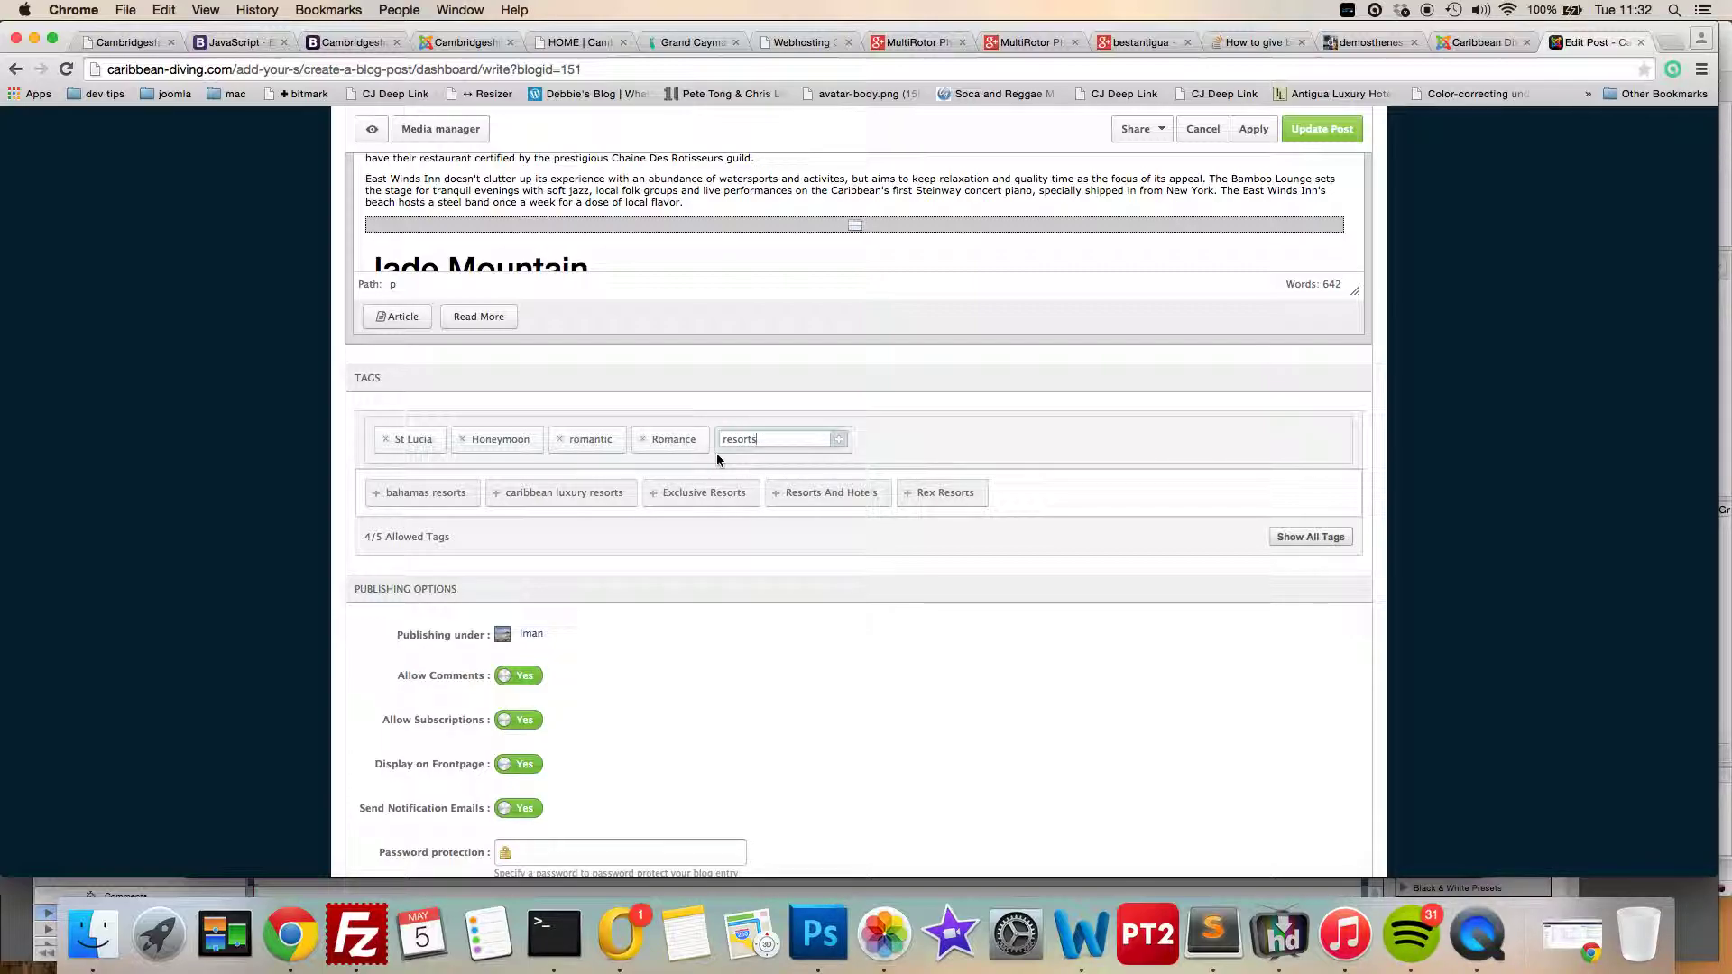
{"action": "left_click", "coordinate": [840, 441]}
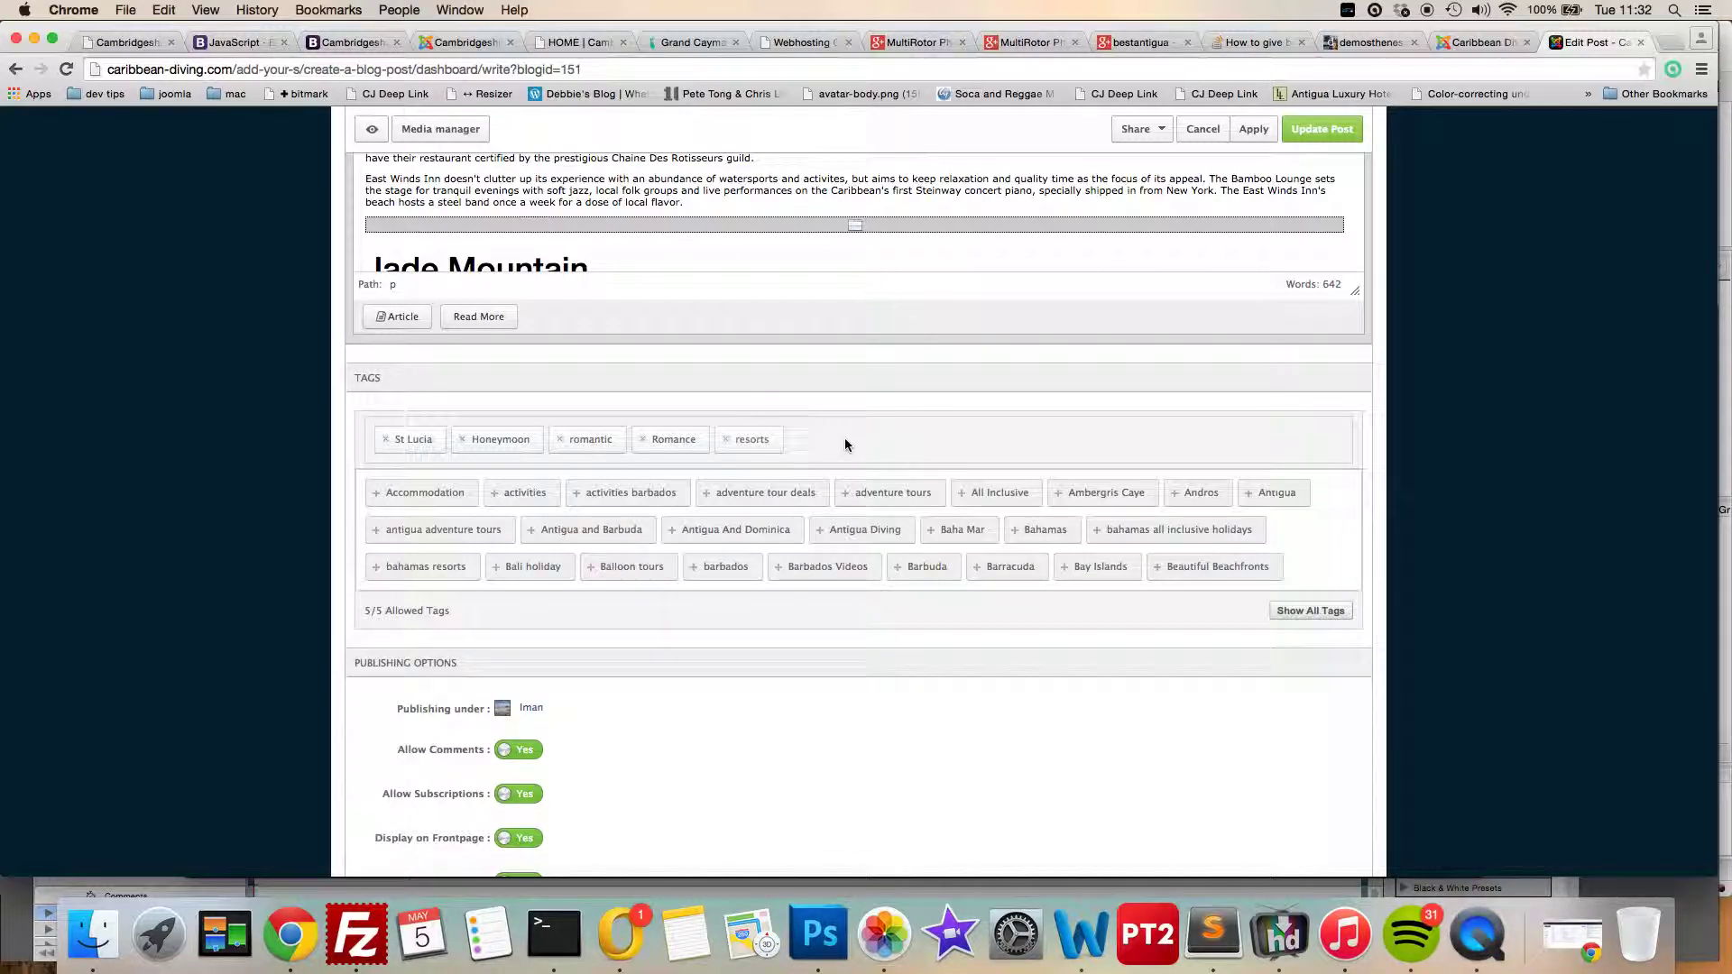
Look up "St Lucia" as the honeymoon post's location and choose the suggested Saint Lucia.
{"action": "scroll", "coordinate": [158, 697], "scroll_direction": "down", "scroll_amount": 5}
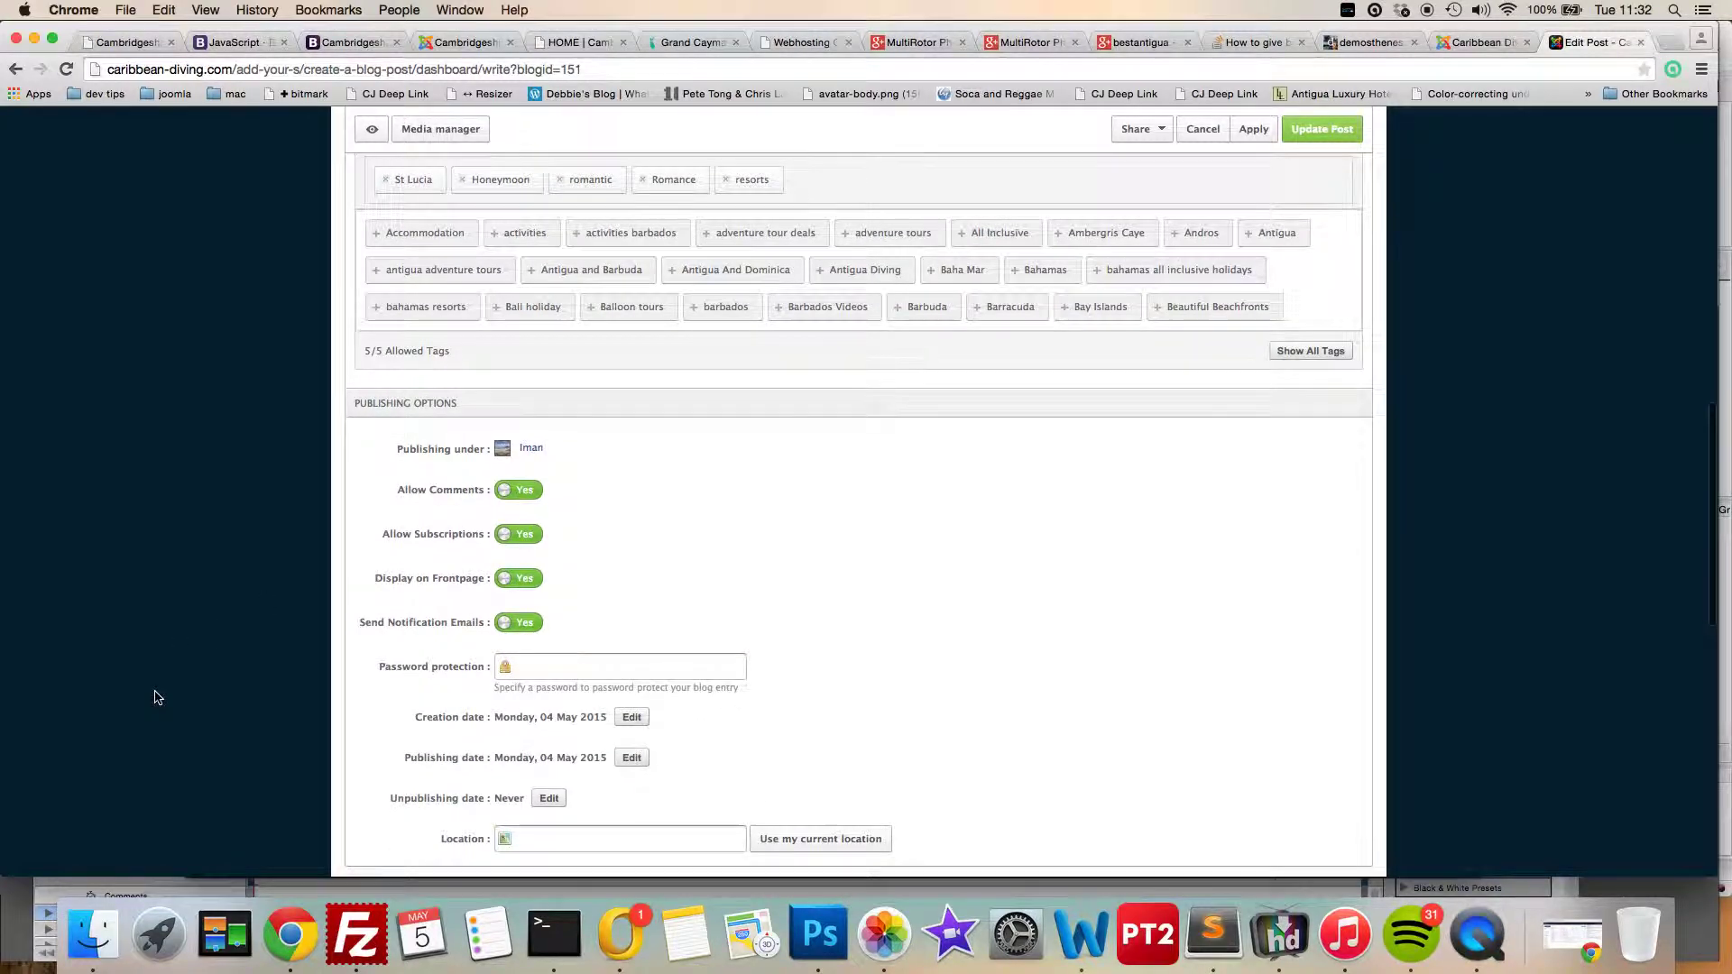
{"action": "left_click", "coordinate": [527, 697]}
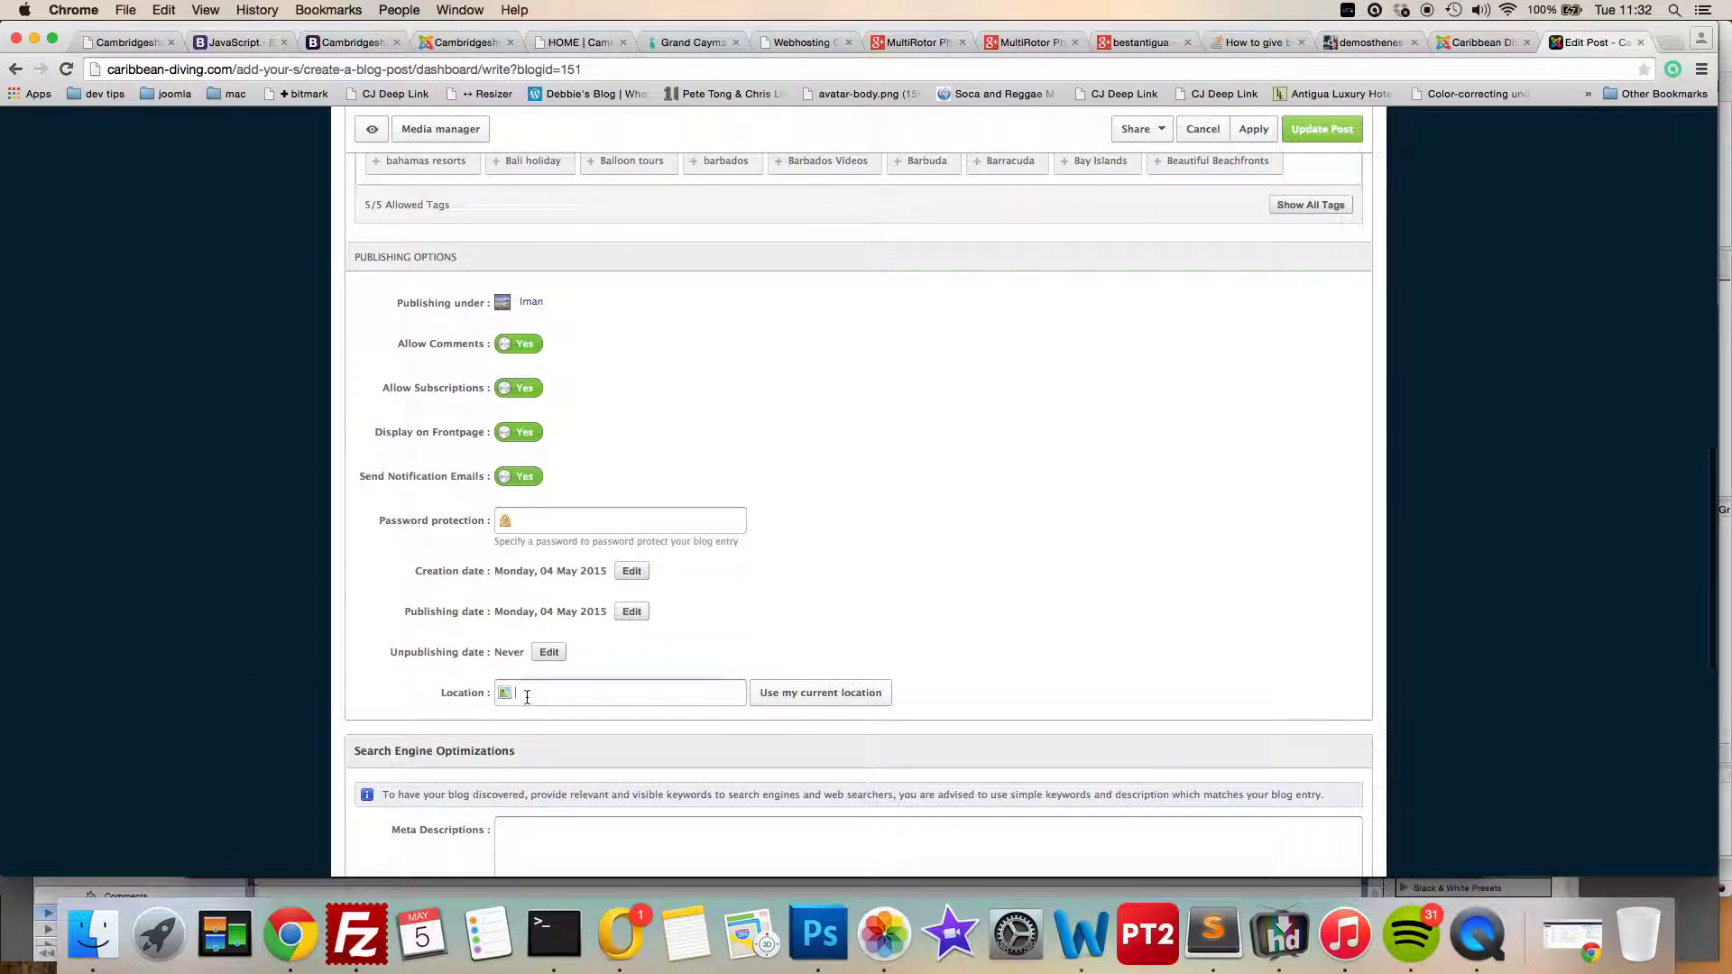
{"action": "type", "text": "St l"}
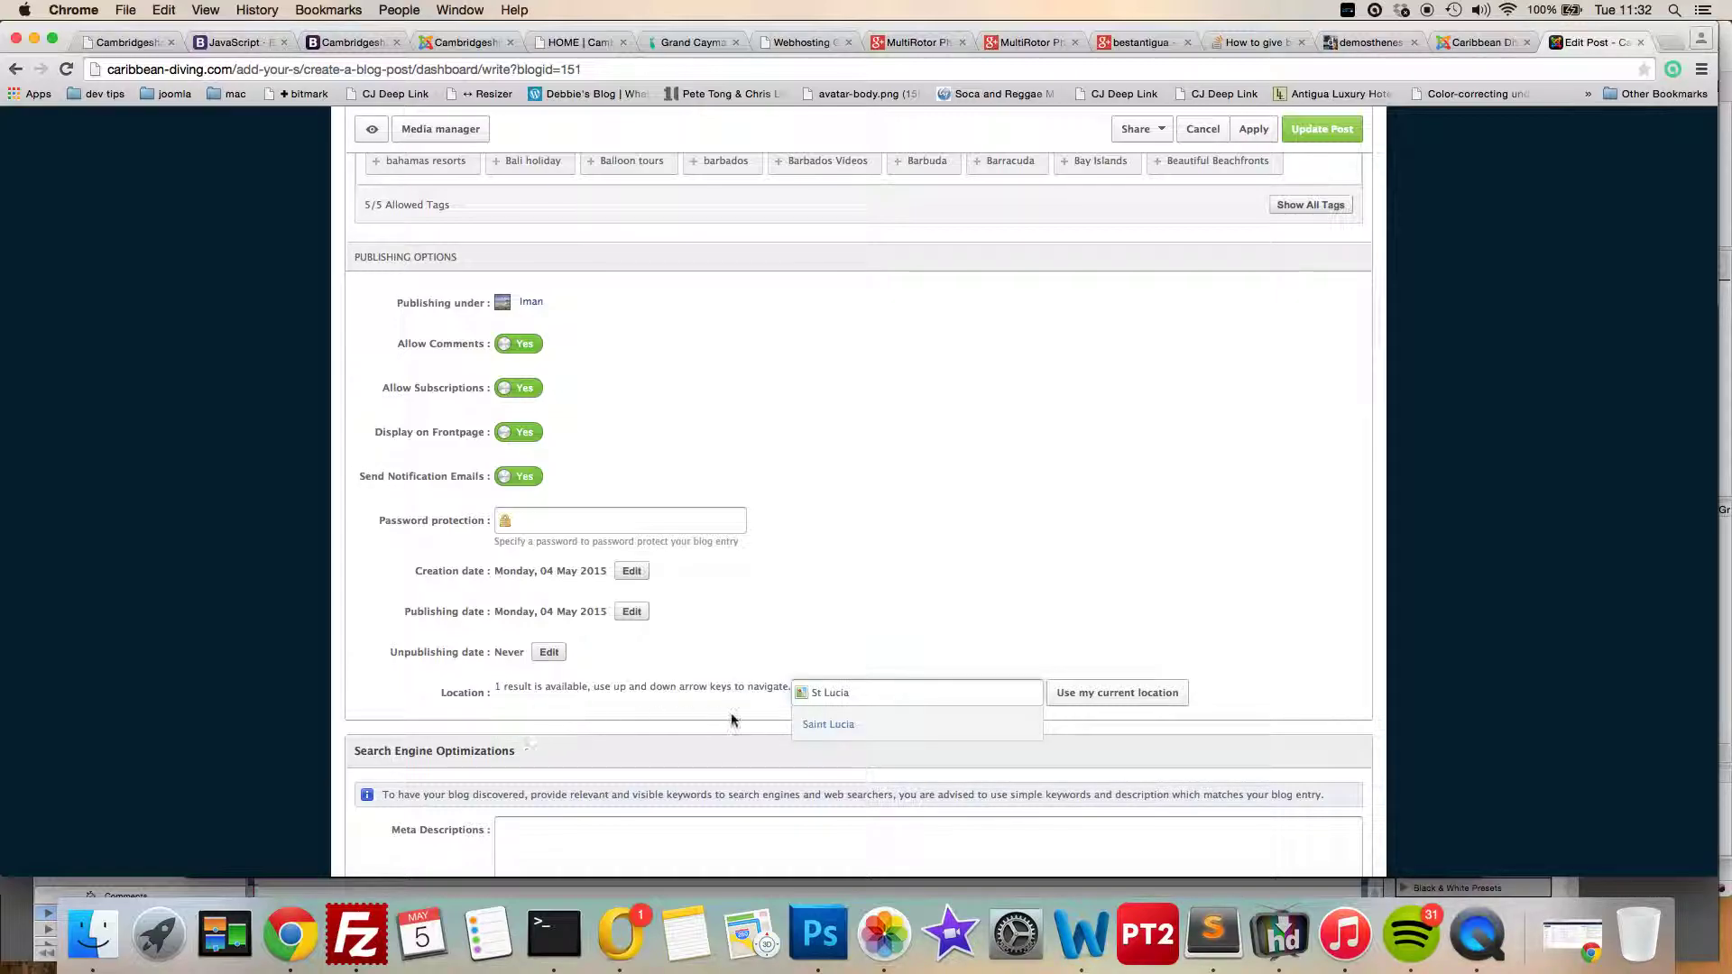
{"action": "left_click", "coordinate": [825, 724]}
Enter "St Lucia Romantic resorts vacations" as the post's meta keywords.
{"action": "scroll", "coordinate": [239, 678], "scroll_direction": "down", "scroll_amount": 5}
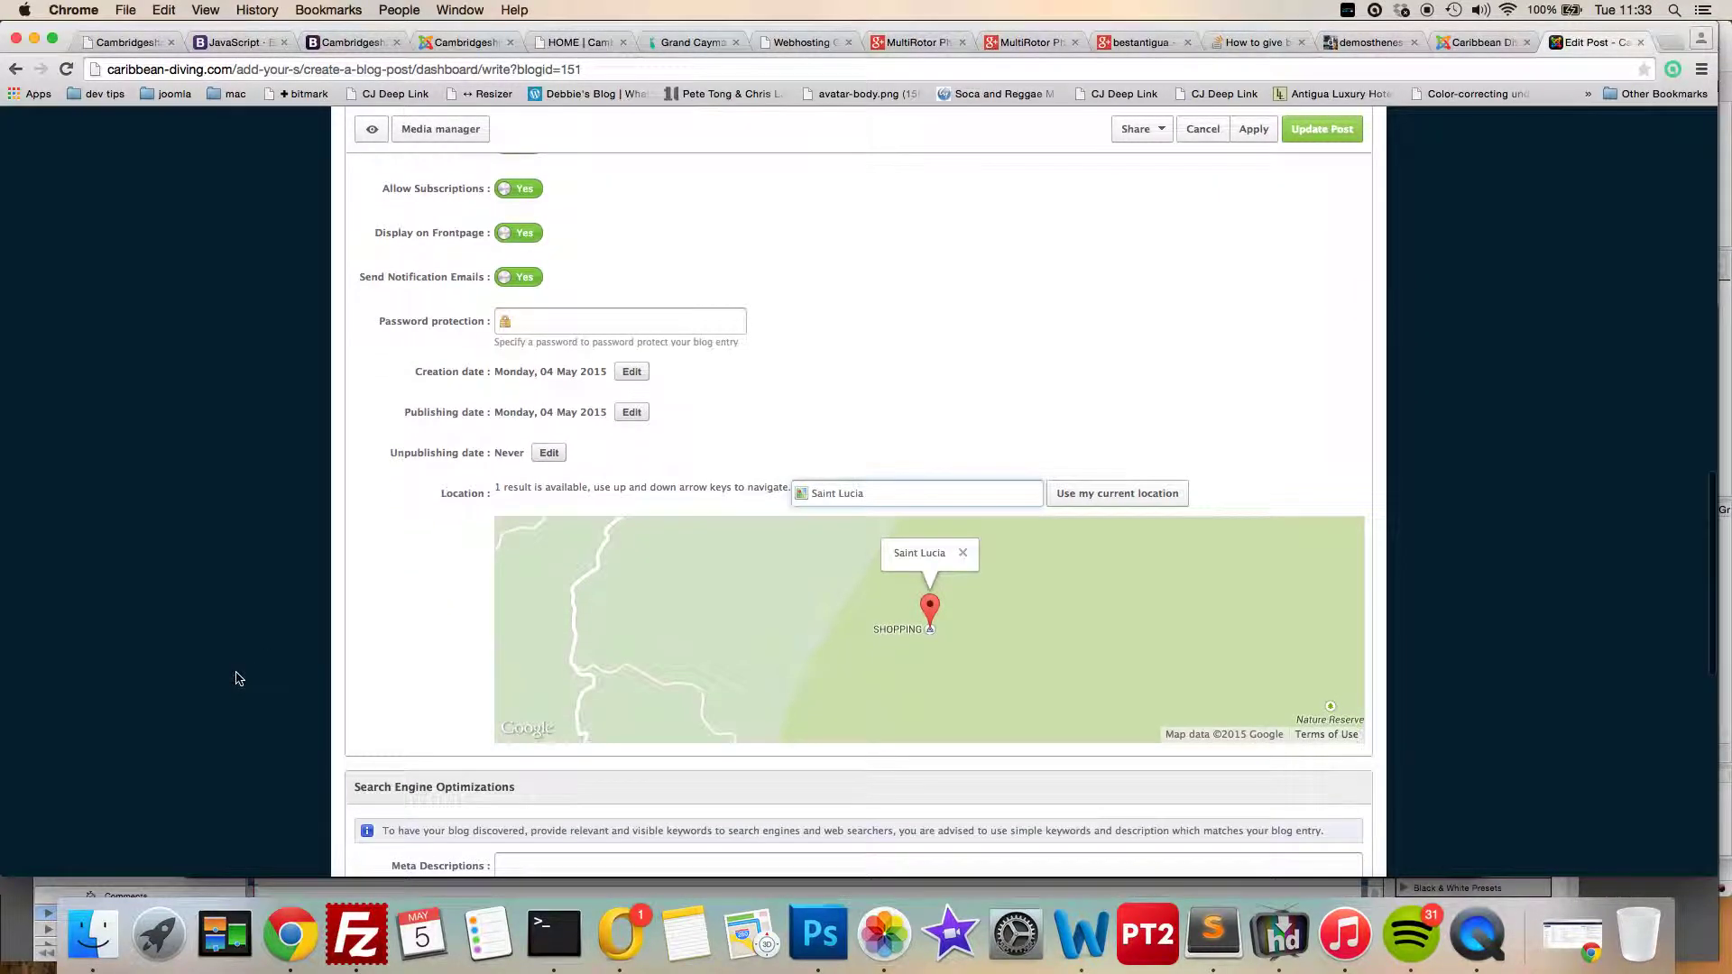
{"action": "scroll", "coordinate": [239, 678], "scroll_direction": "down", "scroll_amount": 5}
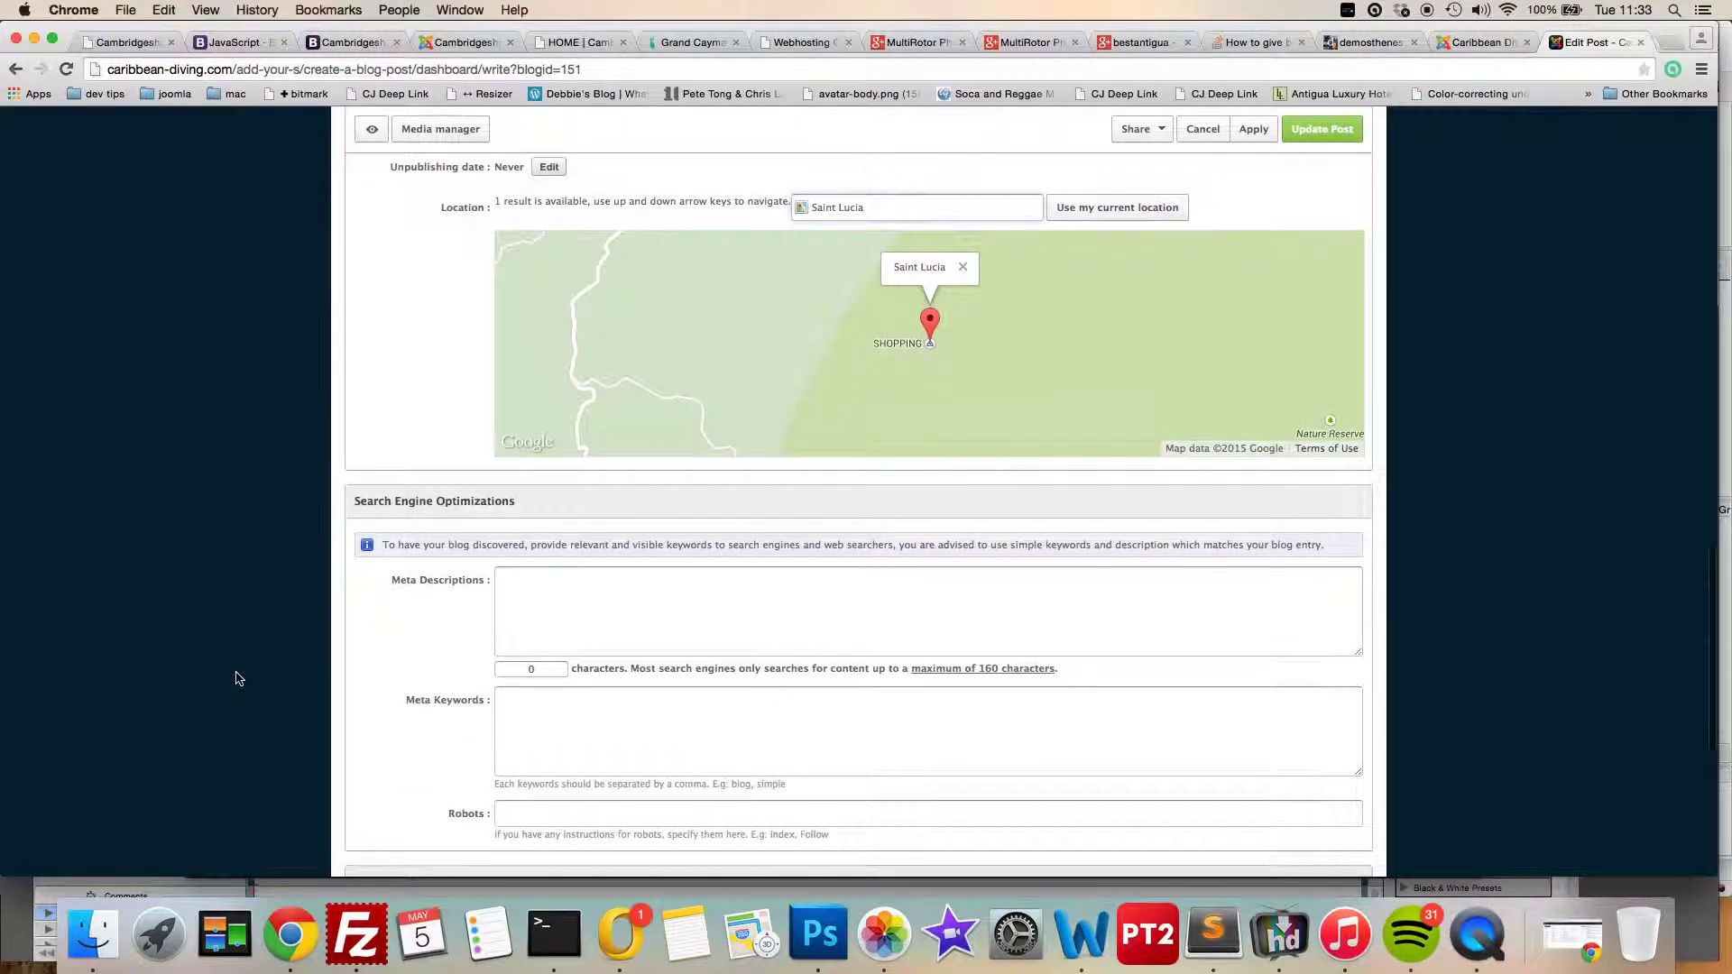
{"action": "left_click", "coordinate": [564, 720]}
{"action": "type", "text": "St"}
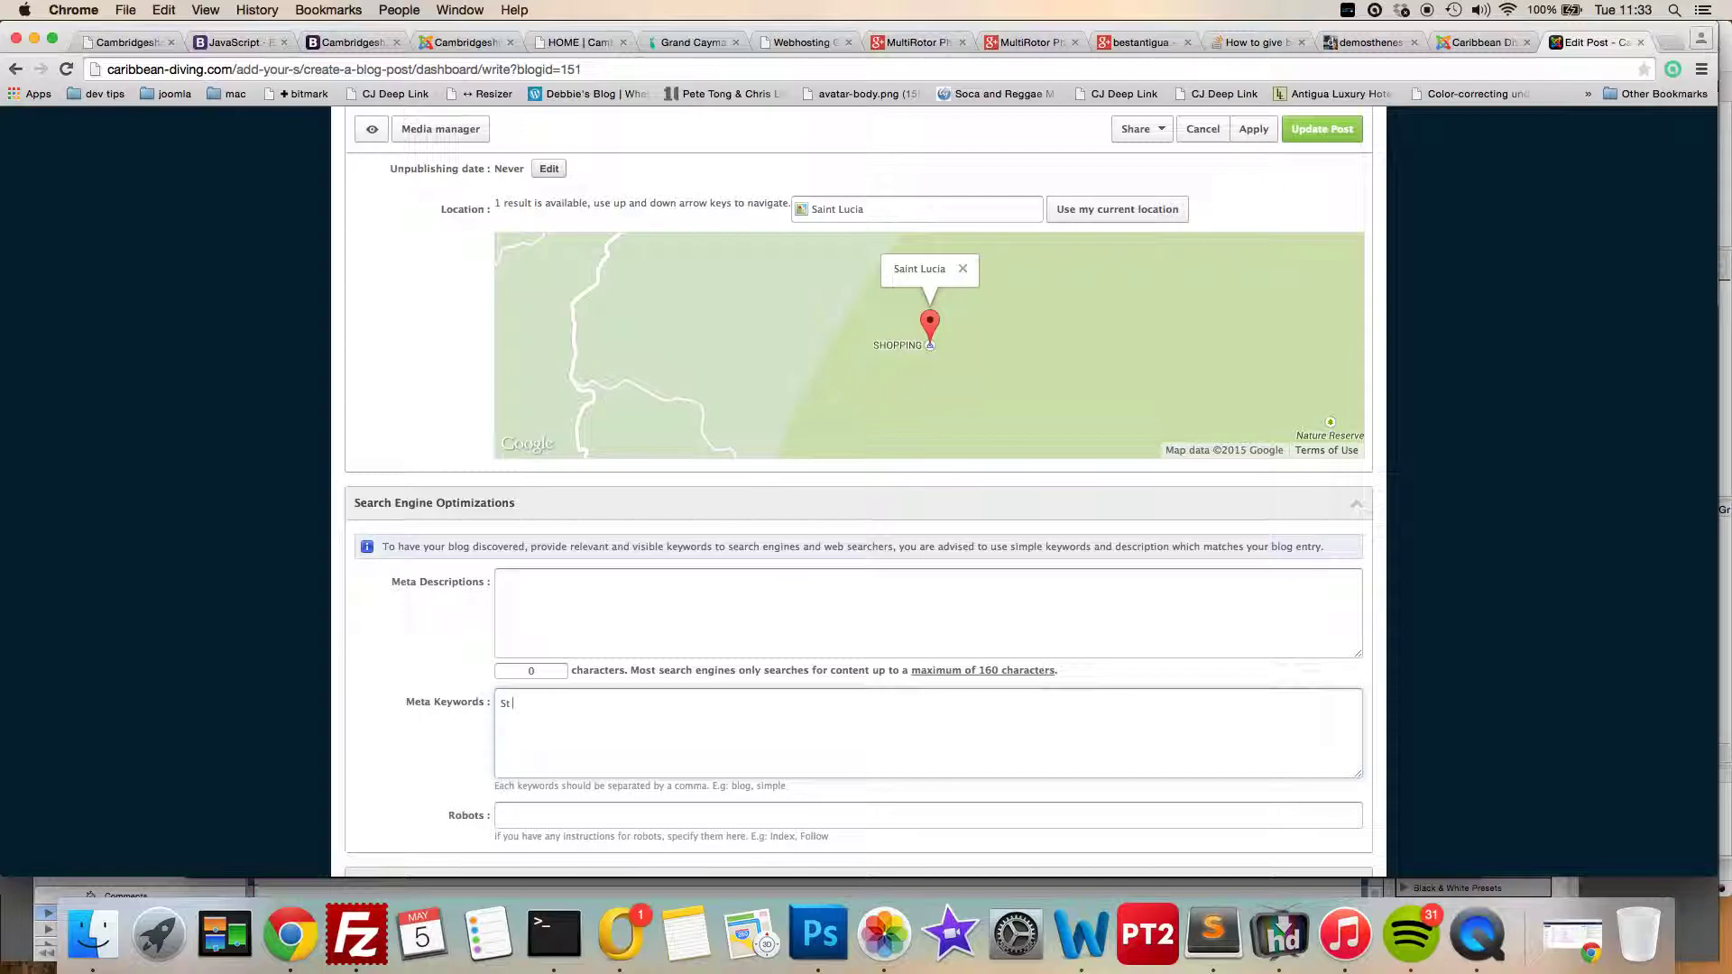
{"action": "type", "text": " Lucia Roma"}
Write the meta description "A great article on those looking for a romantic honeymoon in St Lucia".
{"action": "left_click", "coordinate": [646, 634]}
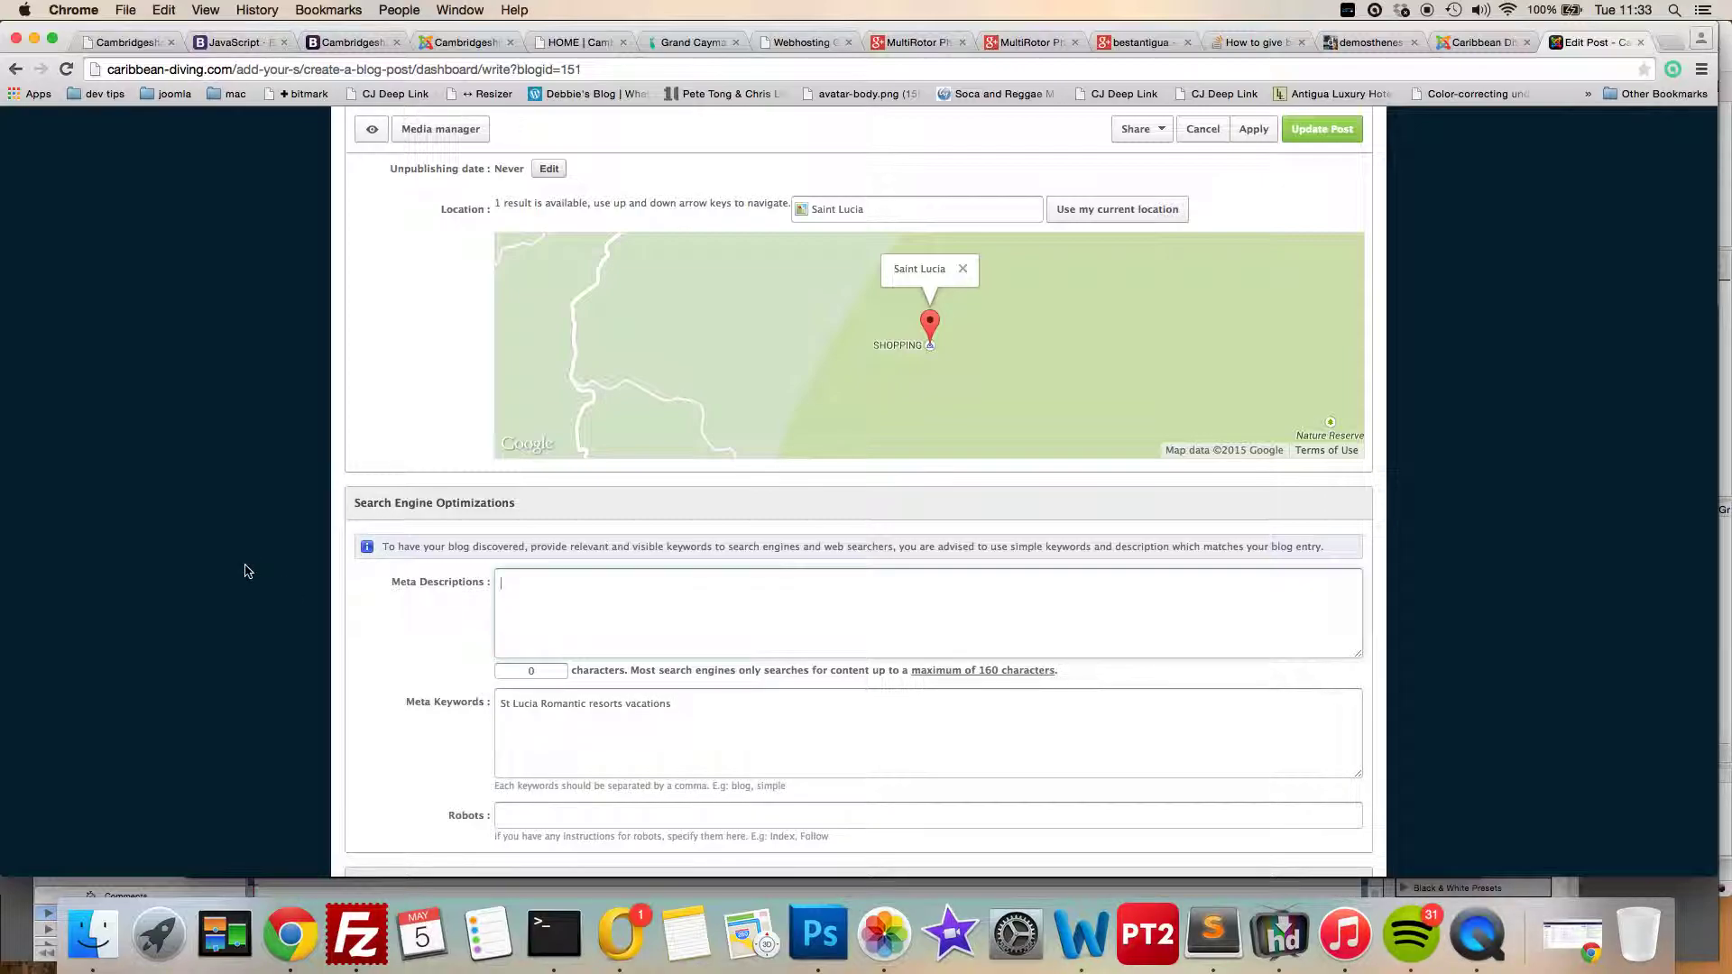
{"action": "scroll", "coordinate": [248, 571], "scroll_direction": "up", "scroll_amount": 2}
{"action": "type", "text": "A gi"}
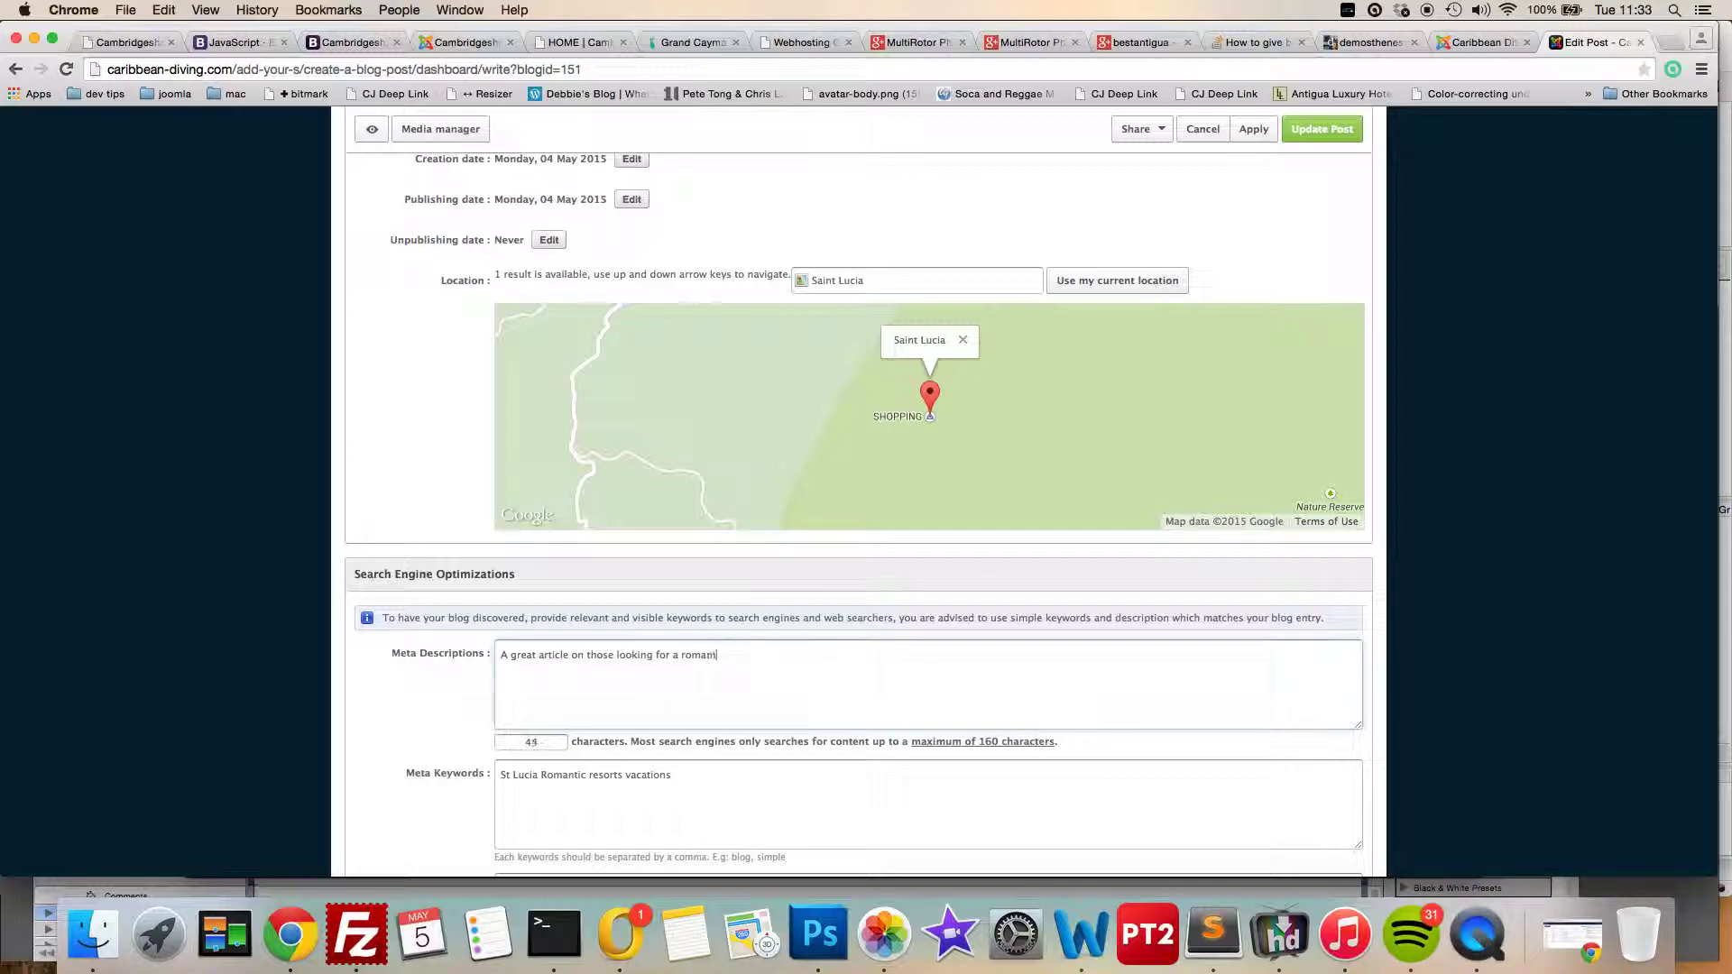
{"action": "type", "text": "honeymoon in St Lucia"}
Save the honeymoon post by updating it with the new tags, location and search engine details.
{"action": "scroll", "coordinate": [218, 541], "scroll_direction": "up", "scroll_amount": 8}
{"action": "scroll", "coordinate": [218, 541], "scroll_direction": "up", "scroll_amount": 12}
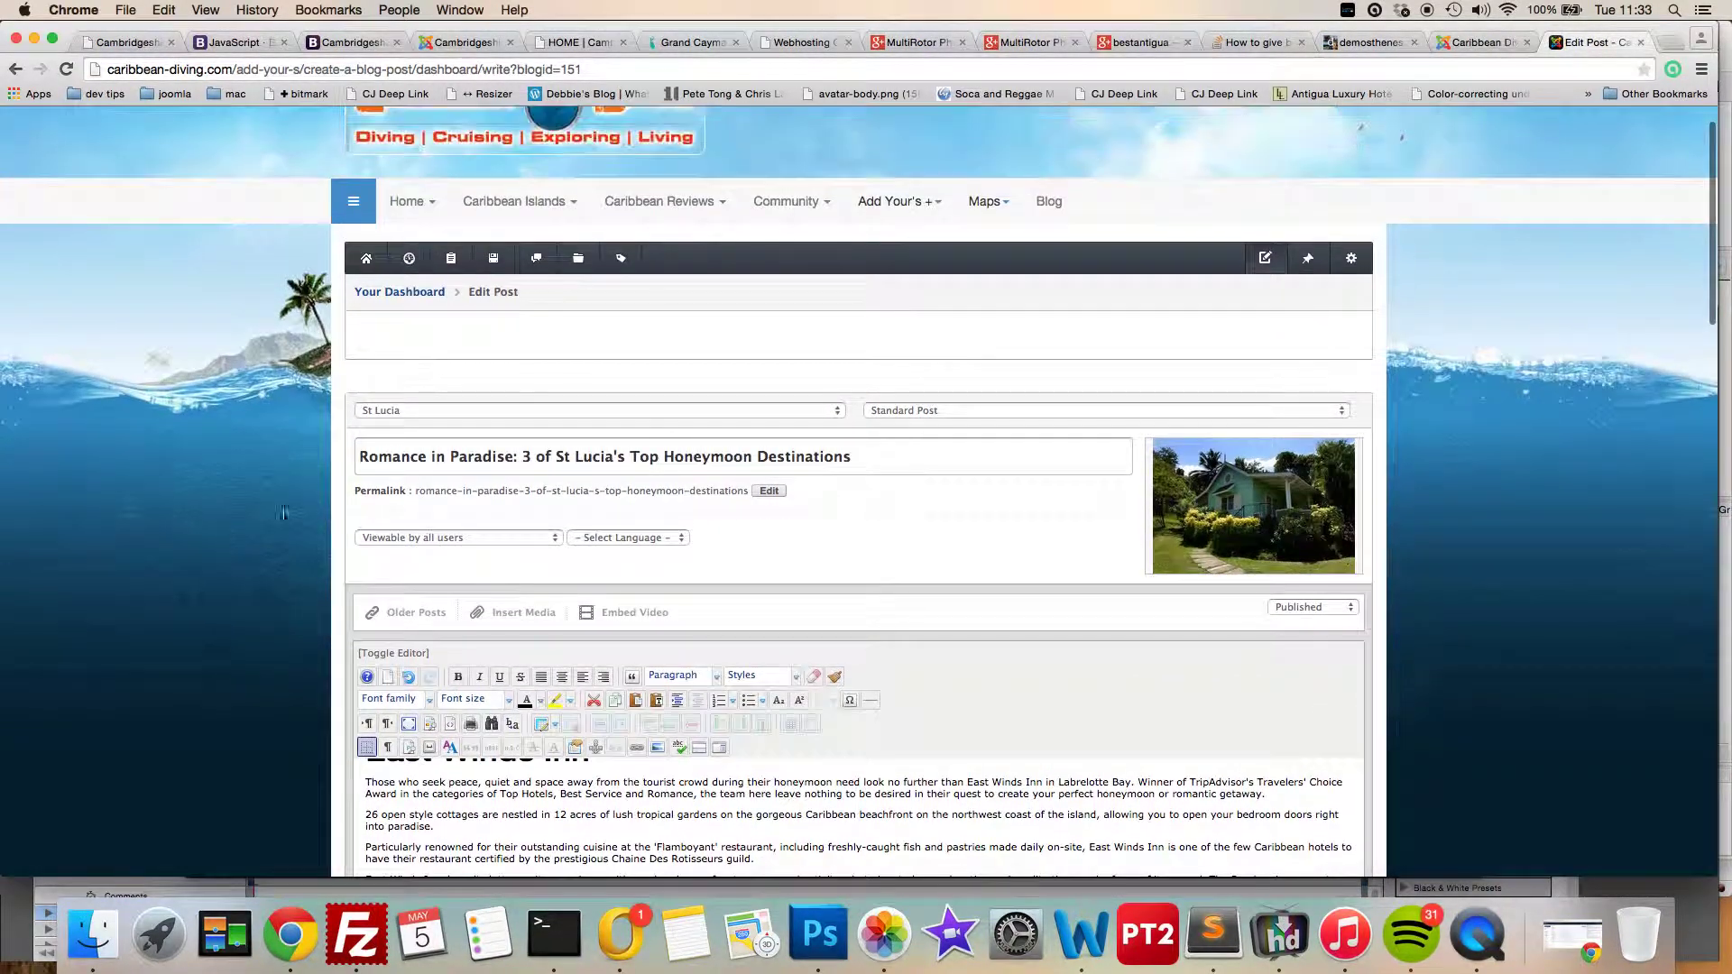
{"action": "left_click", "coordinate": [1182, 344]}
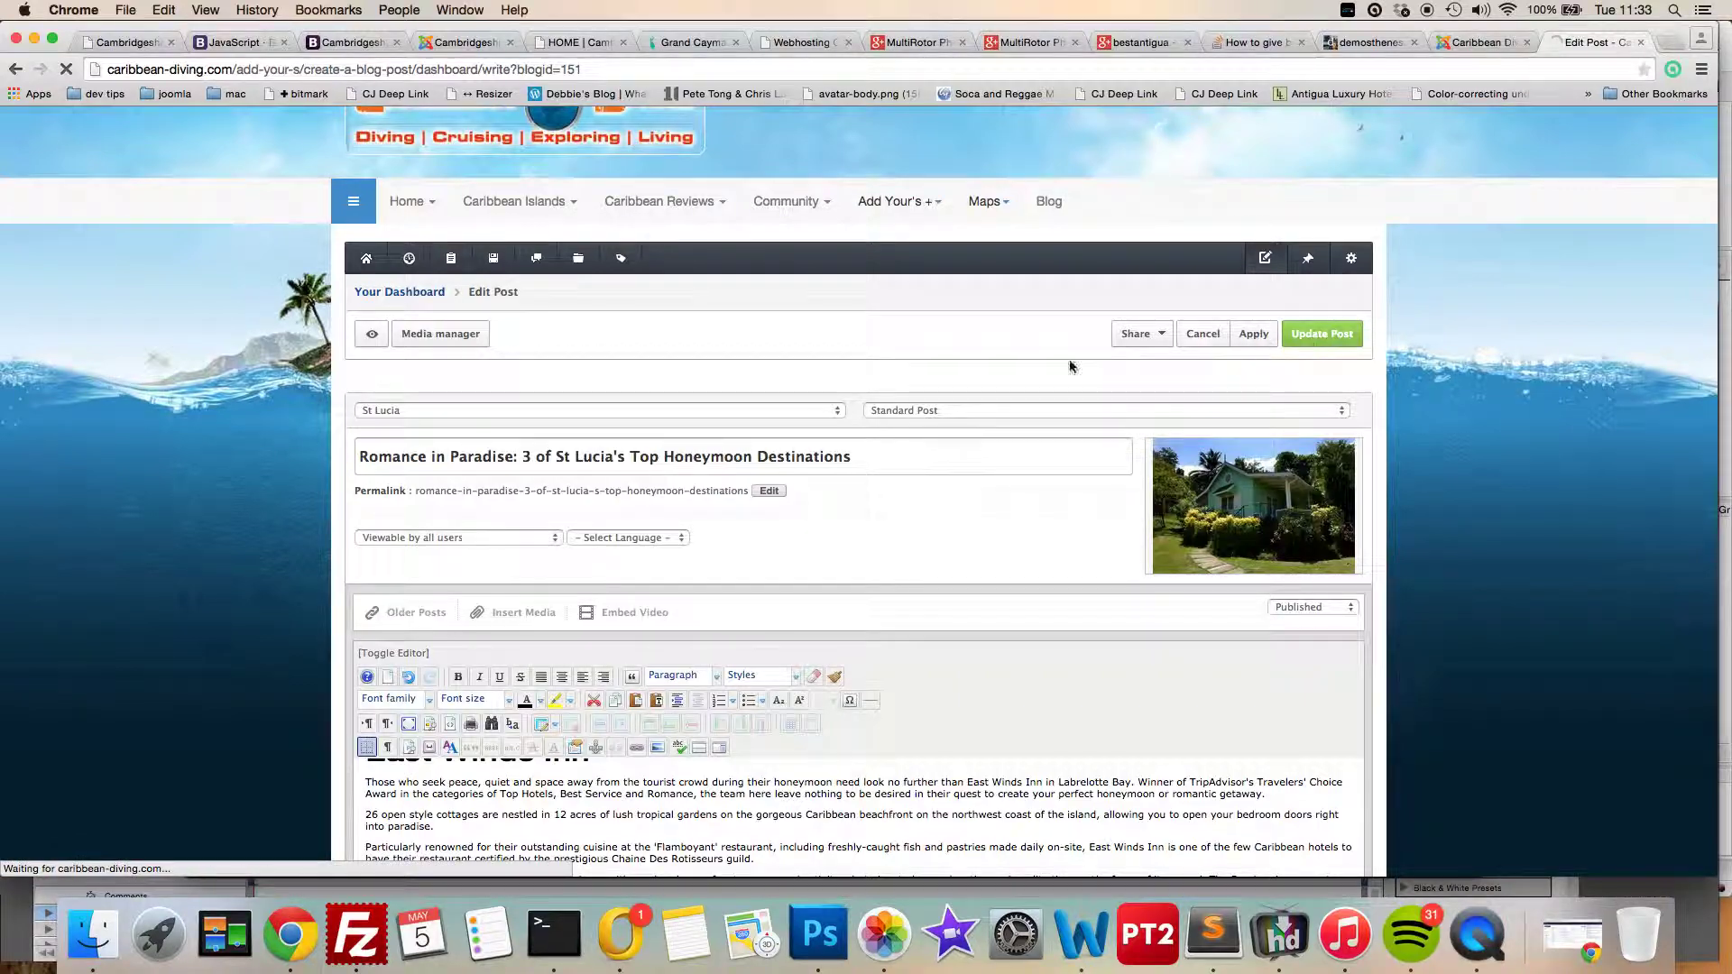
Find the post "Top 10 things for kids to do in St Lucia" among the blog entries and open it for editing.
{"action": "scroll", "coordinate": [255, 581], "scroll_direction": "down", "scroll_amount": 5}
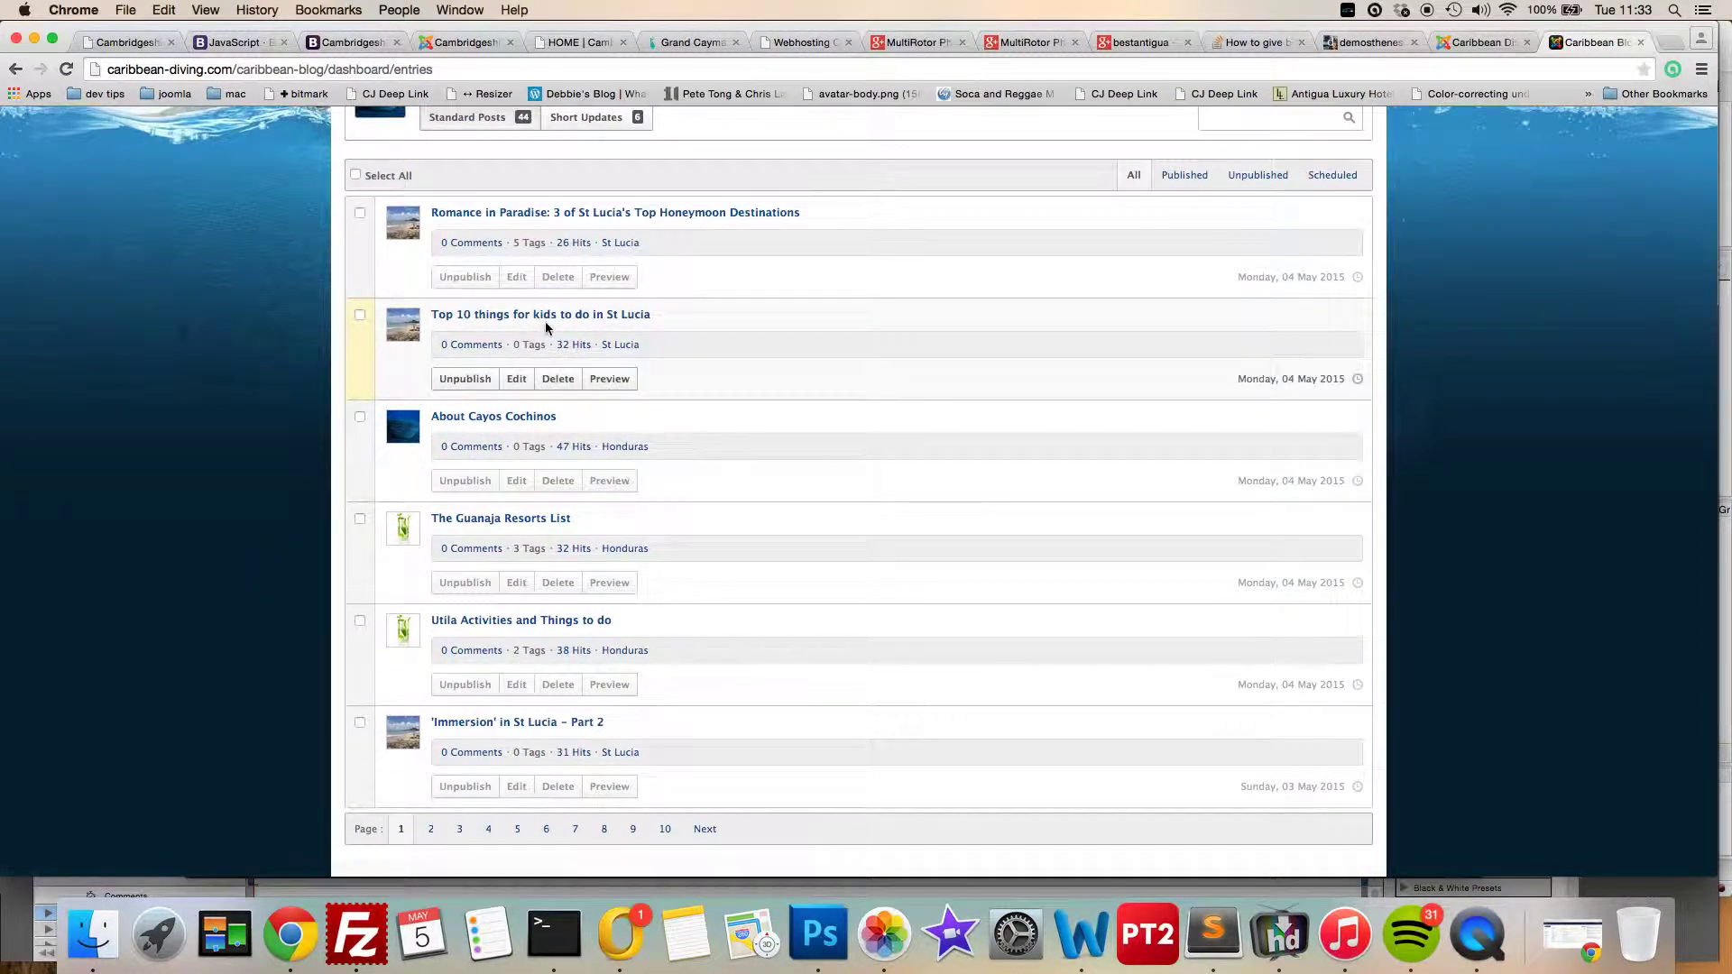
{"action": "left_click", "coordinate": [564, 318]}
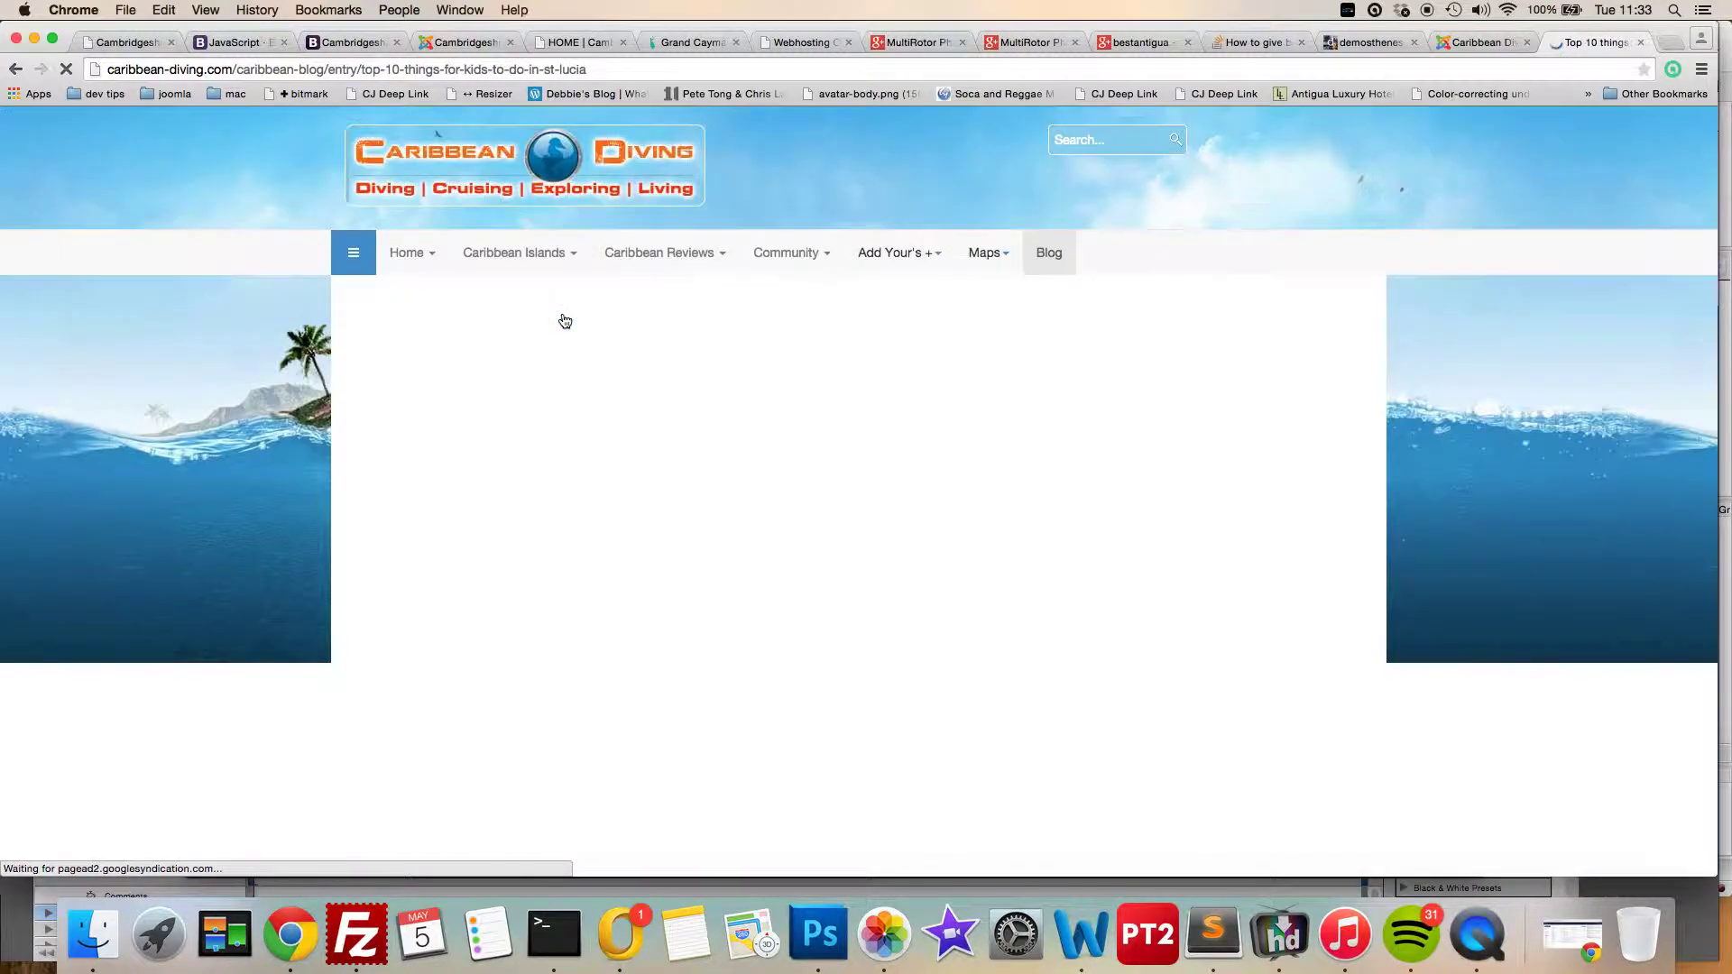
{"action": "scroll", "coordinate": [154, 529], "scroll_direction": "down", "scroll_amount": 3}
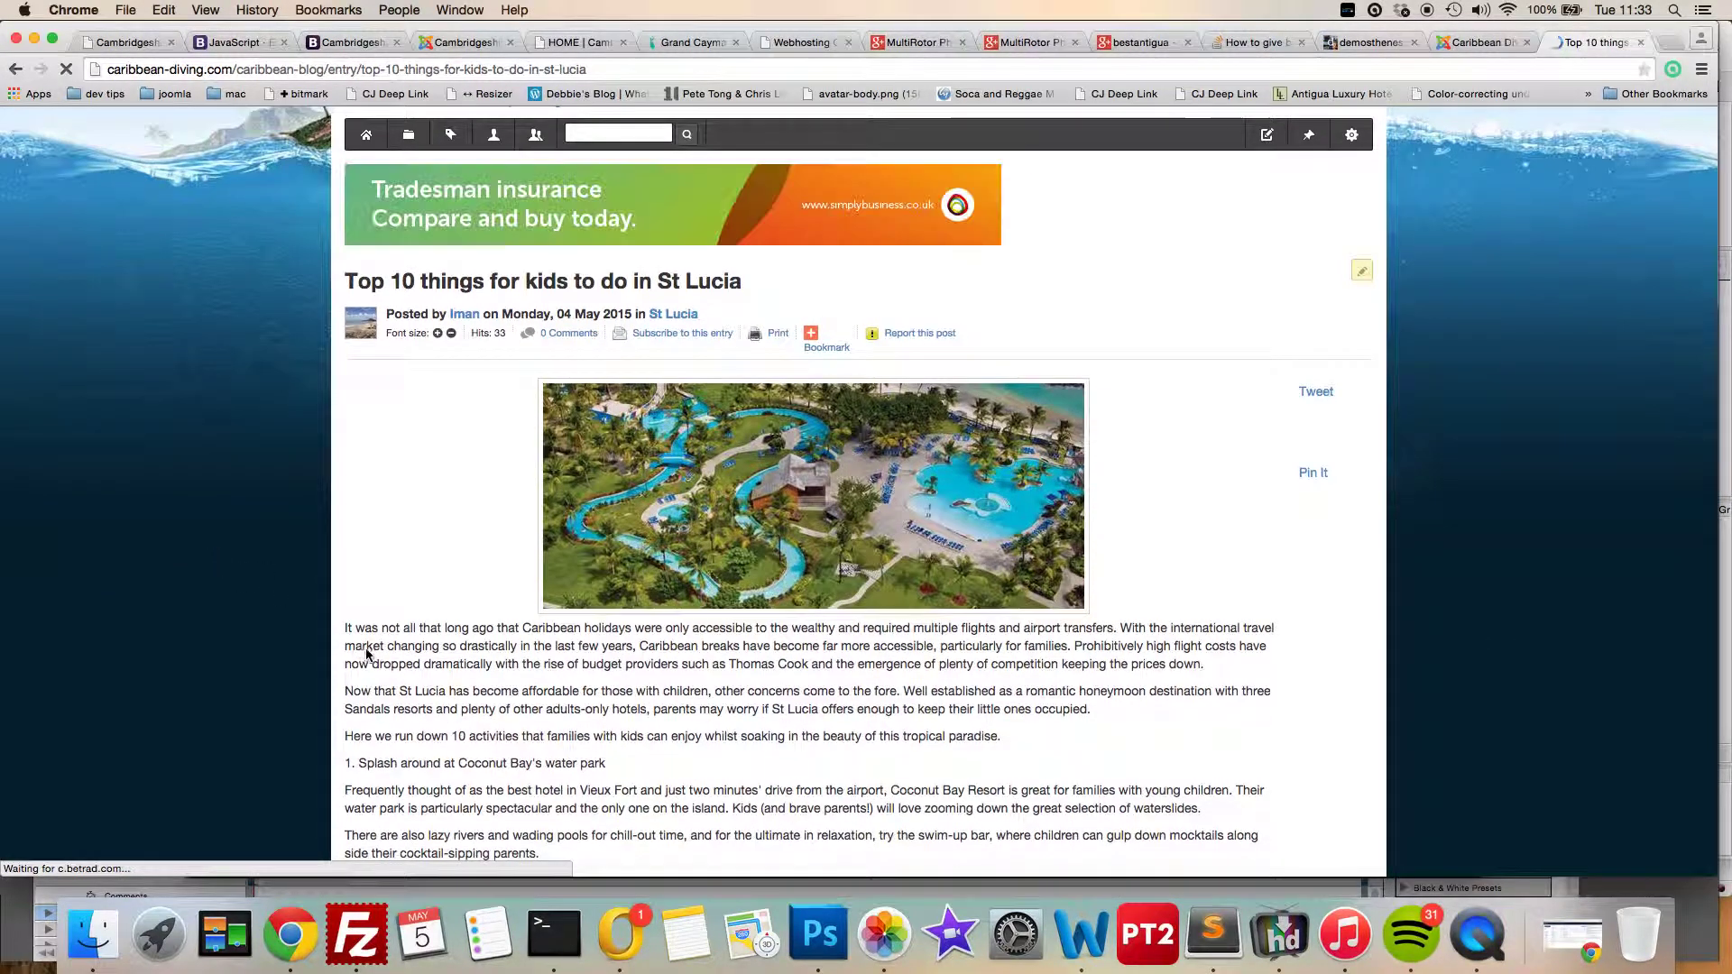
{"action": "scroll", "coordinate": [429, 622], "scroll_direction": "down", "scroll_amount": 2}
{"action": "scroll", "coordinate": [425, 645], "scroll_direction": "down", "scroll_amount": 3}
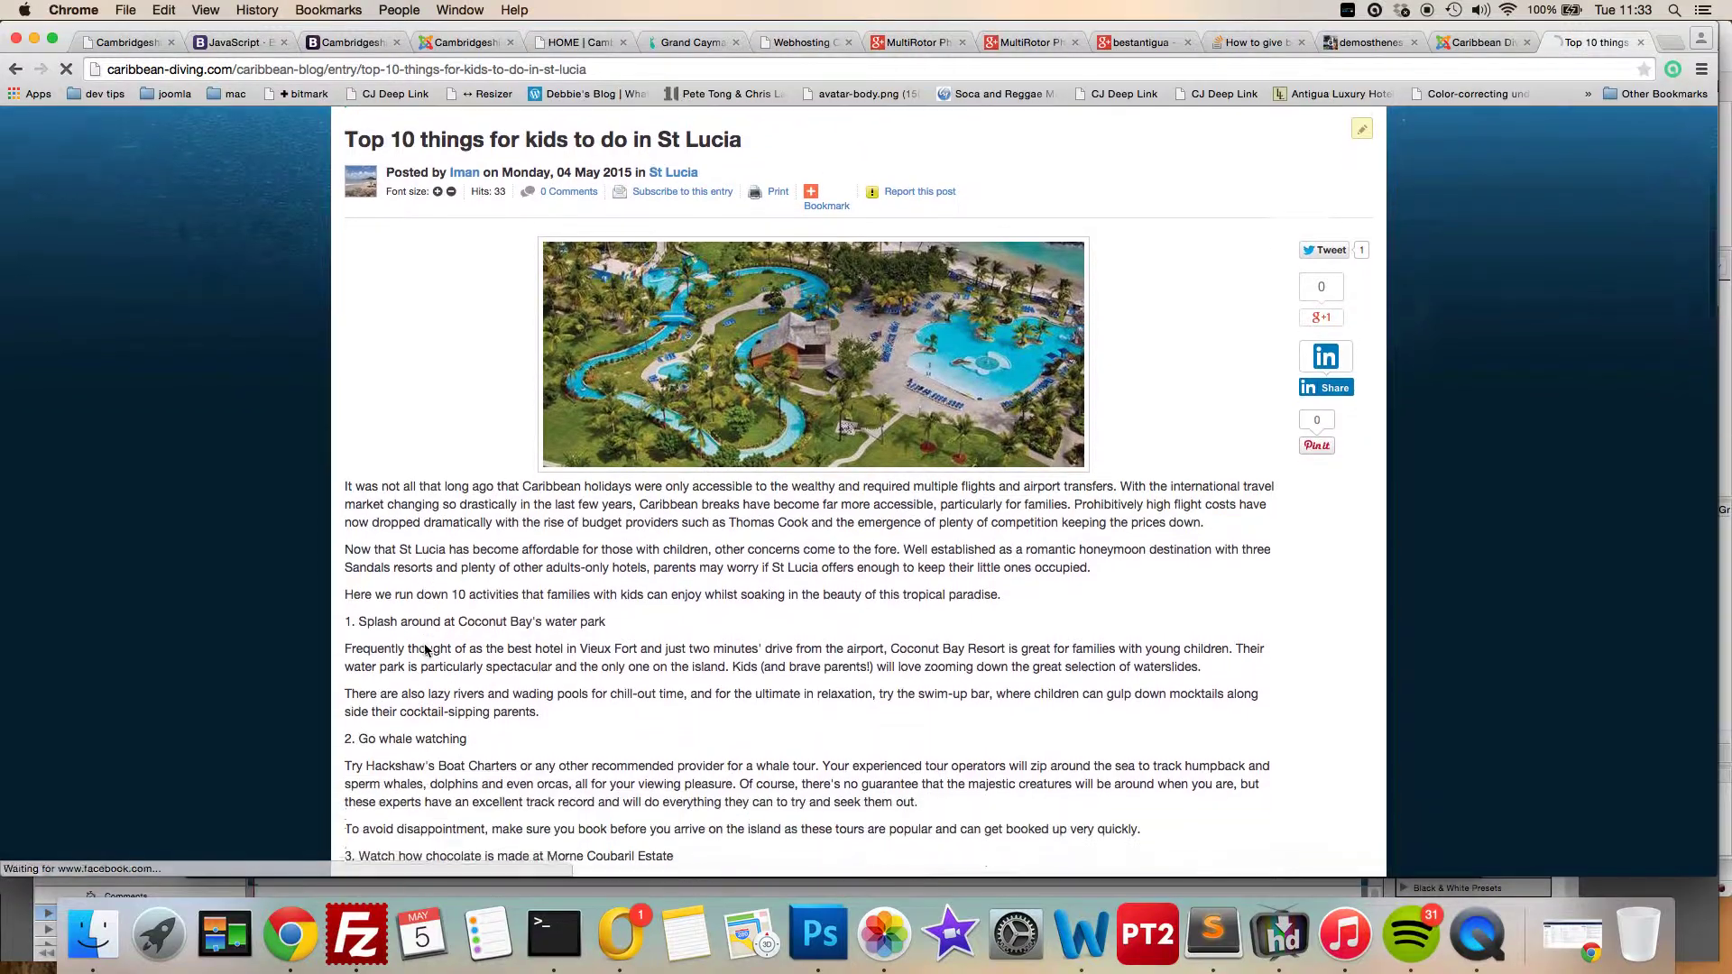
{"action": "scroll", "coordinate": [426, 647], "scroll_direction": "up", "scroll_amount": 2}
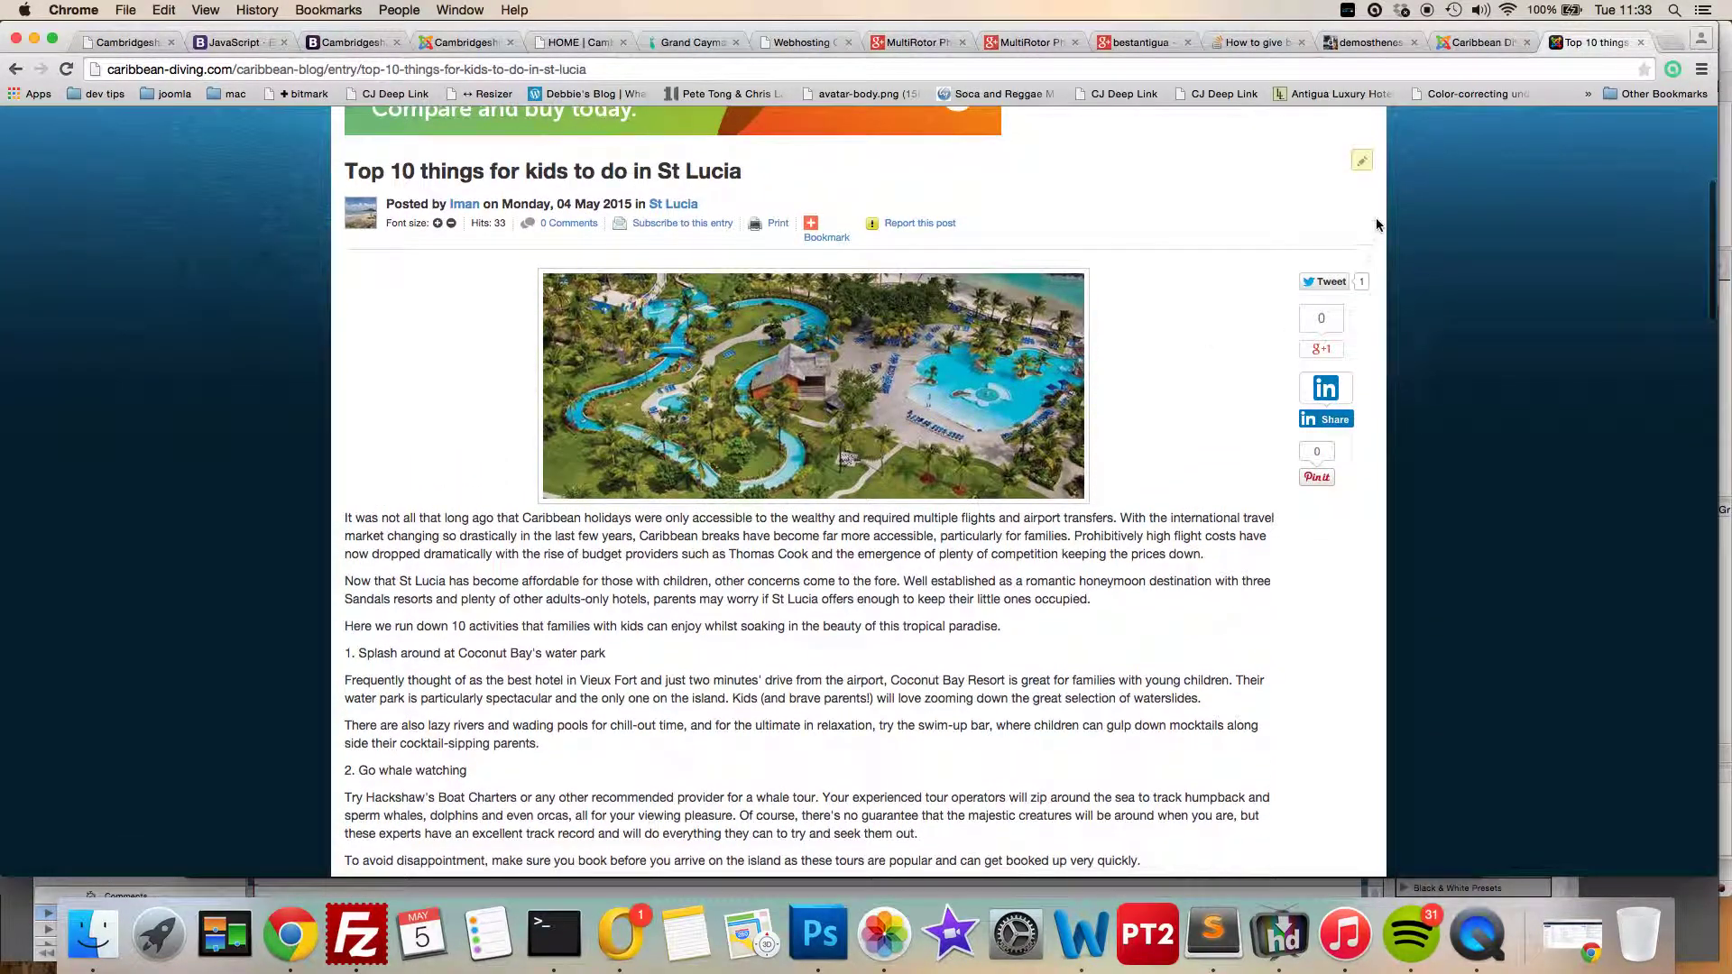
{"action": "mouse_move", "coordinate": [1358, 164]}
{"action": "left_click", "coordinate": [1311, 220]}
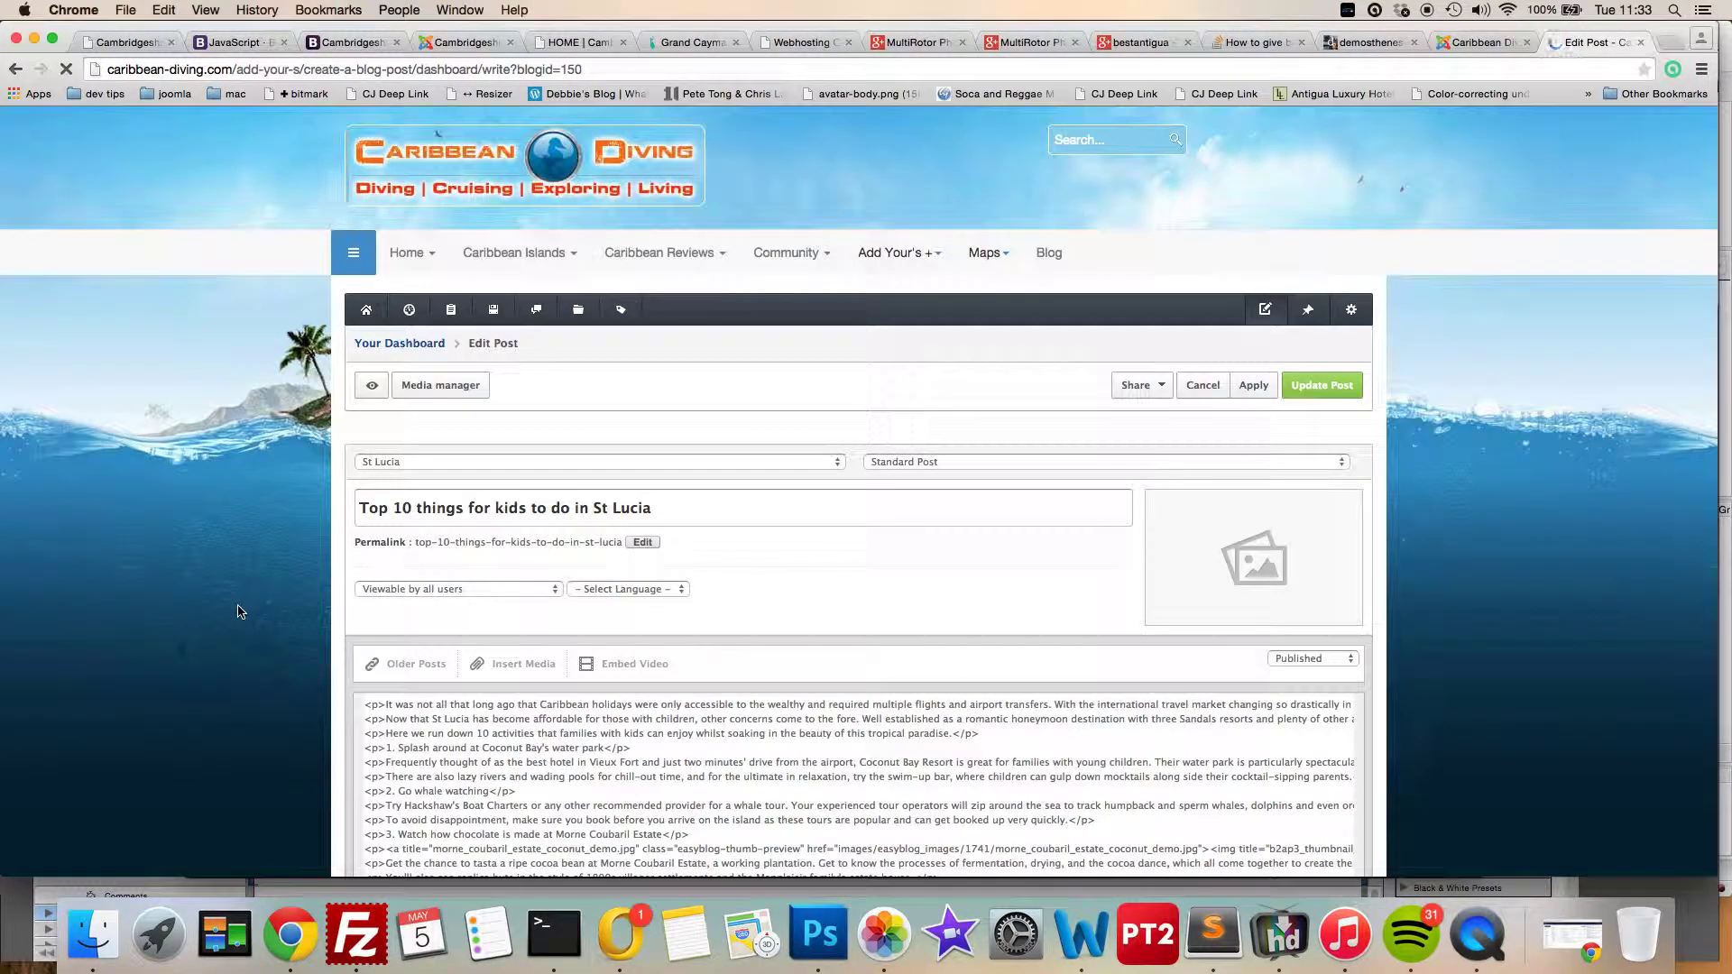
Remove the formatting from the entire body text of the kids' activities post.
{"action": "scroll", "coordinate": [238, 611], "scroll_direction": "down", "scroll_amount": 4}
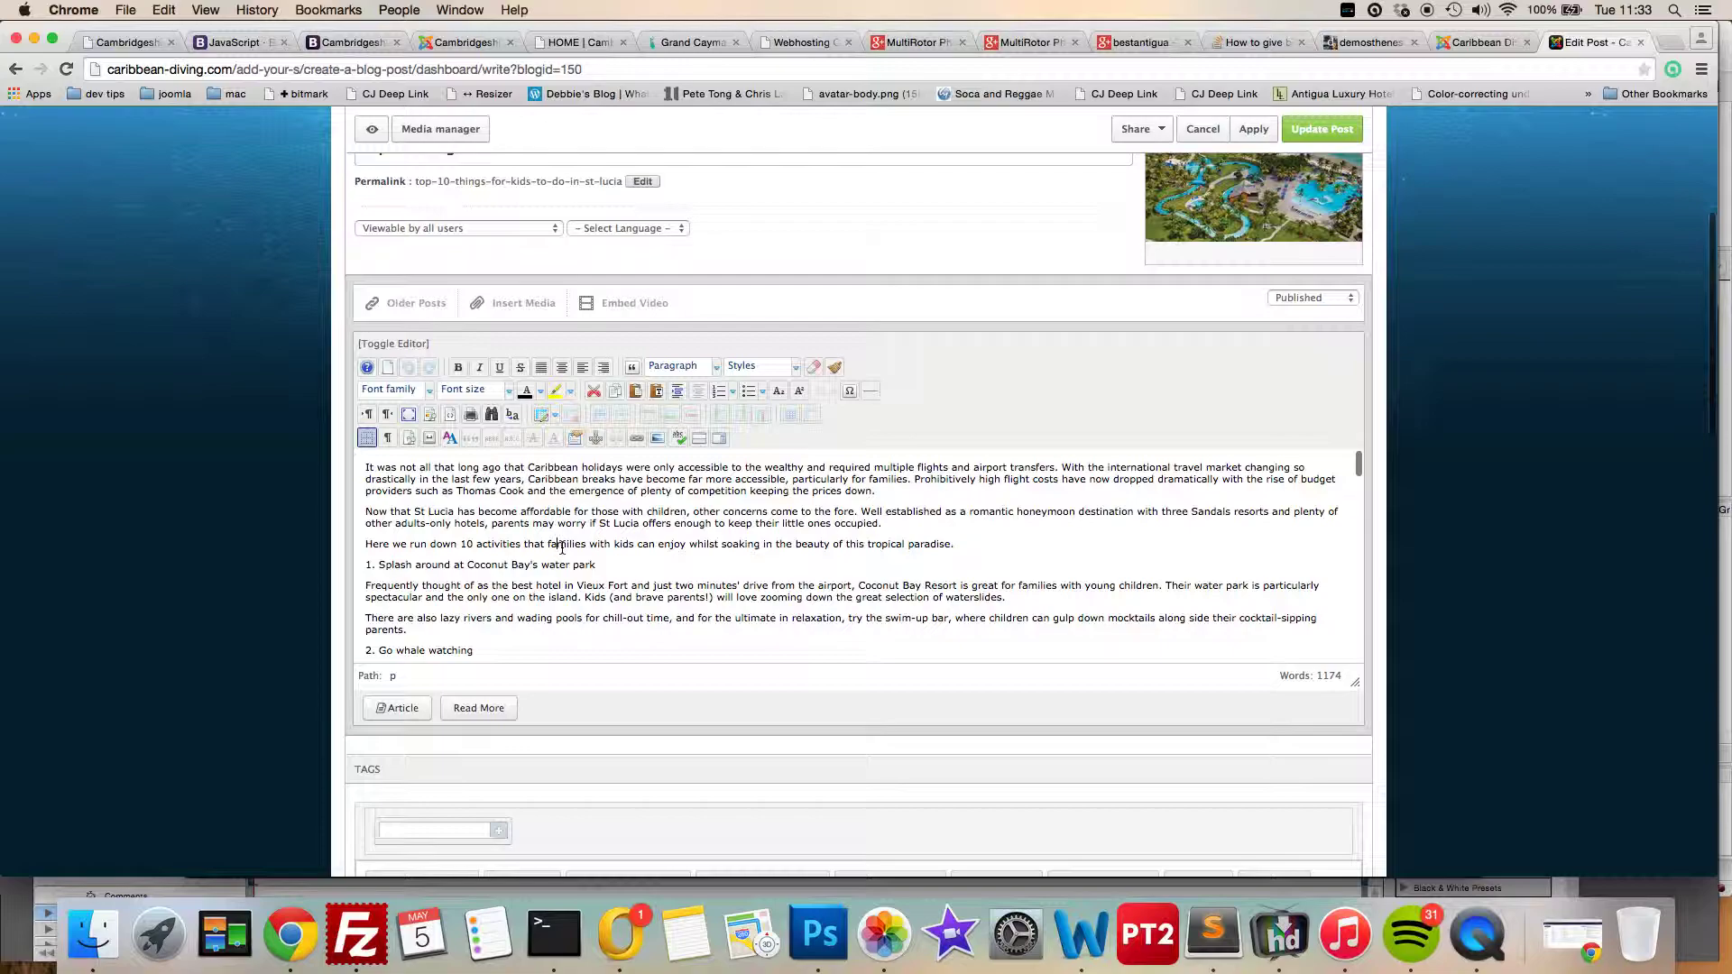
{"action": "key", "text": "super+a"}
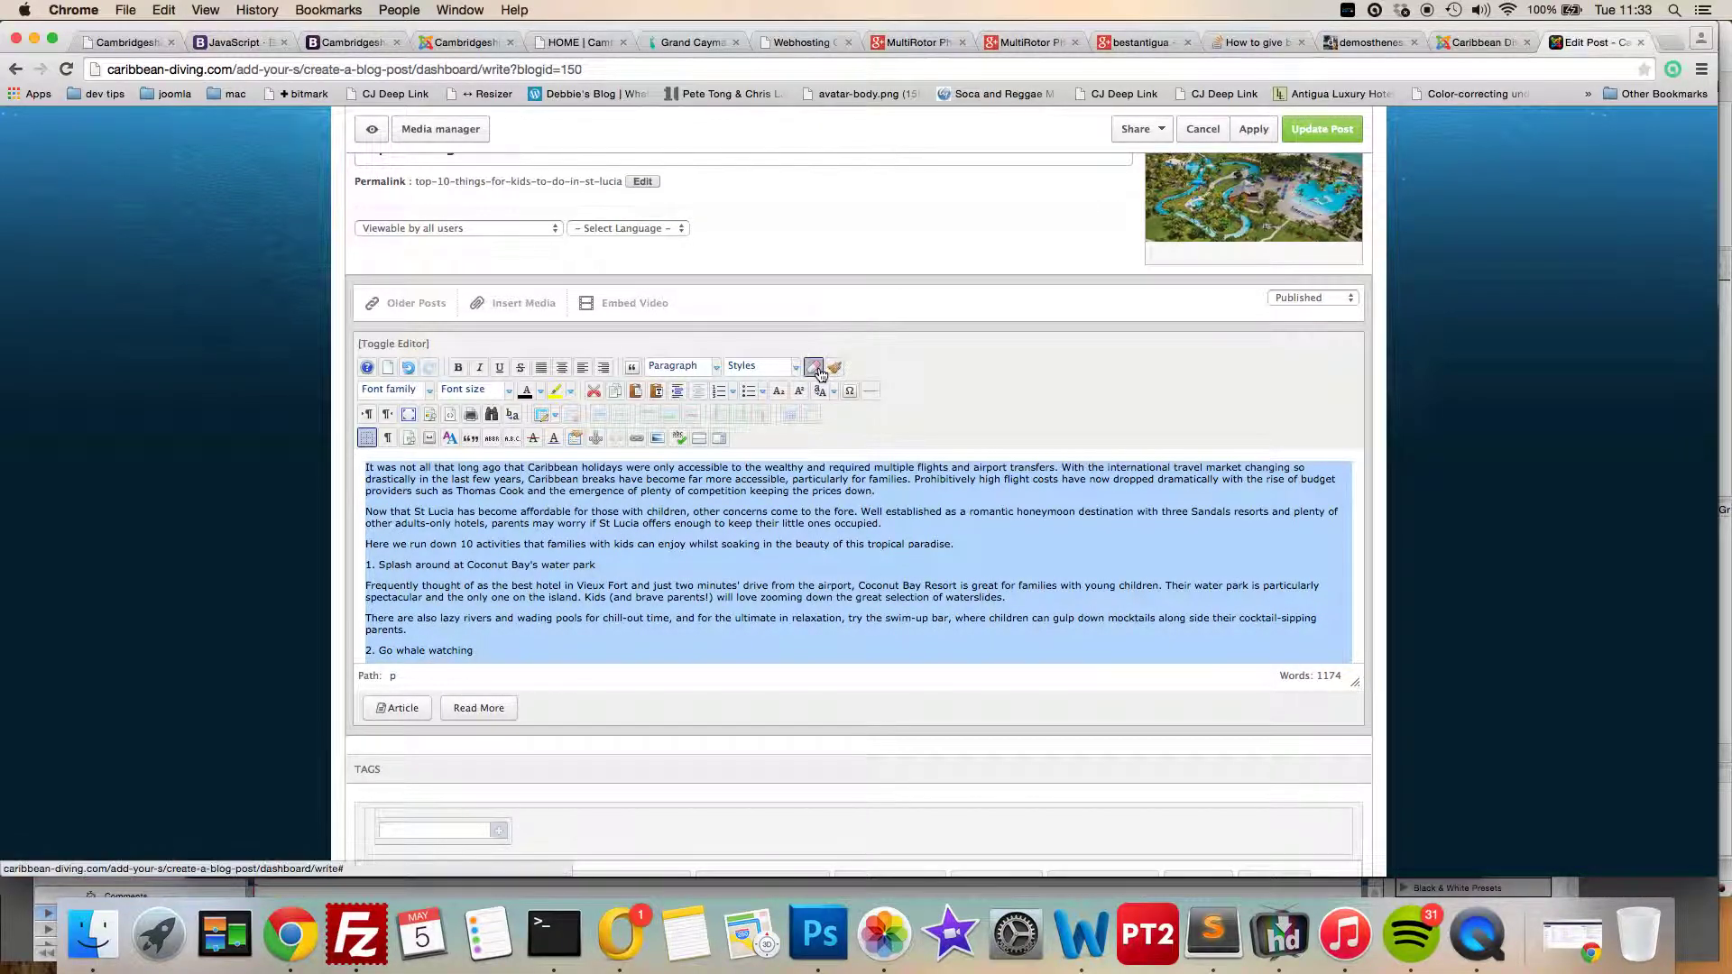
{"action": "left_click", "coordinate": [617, 523]}
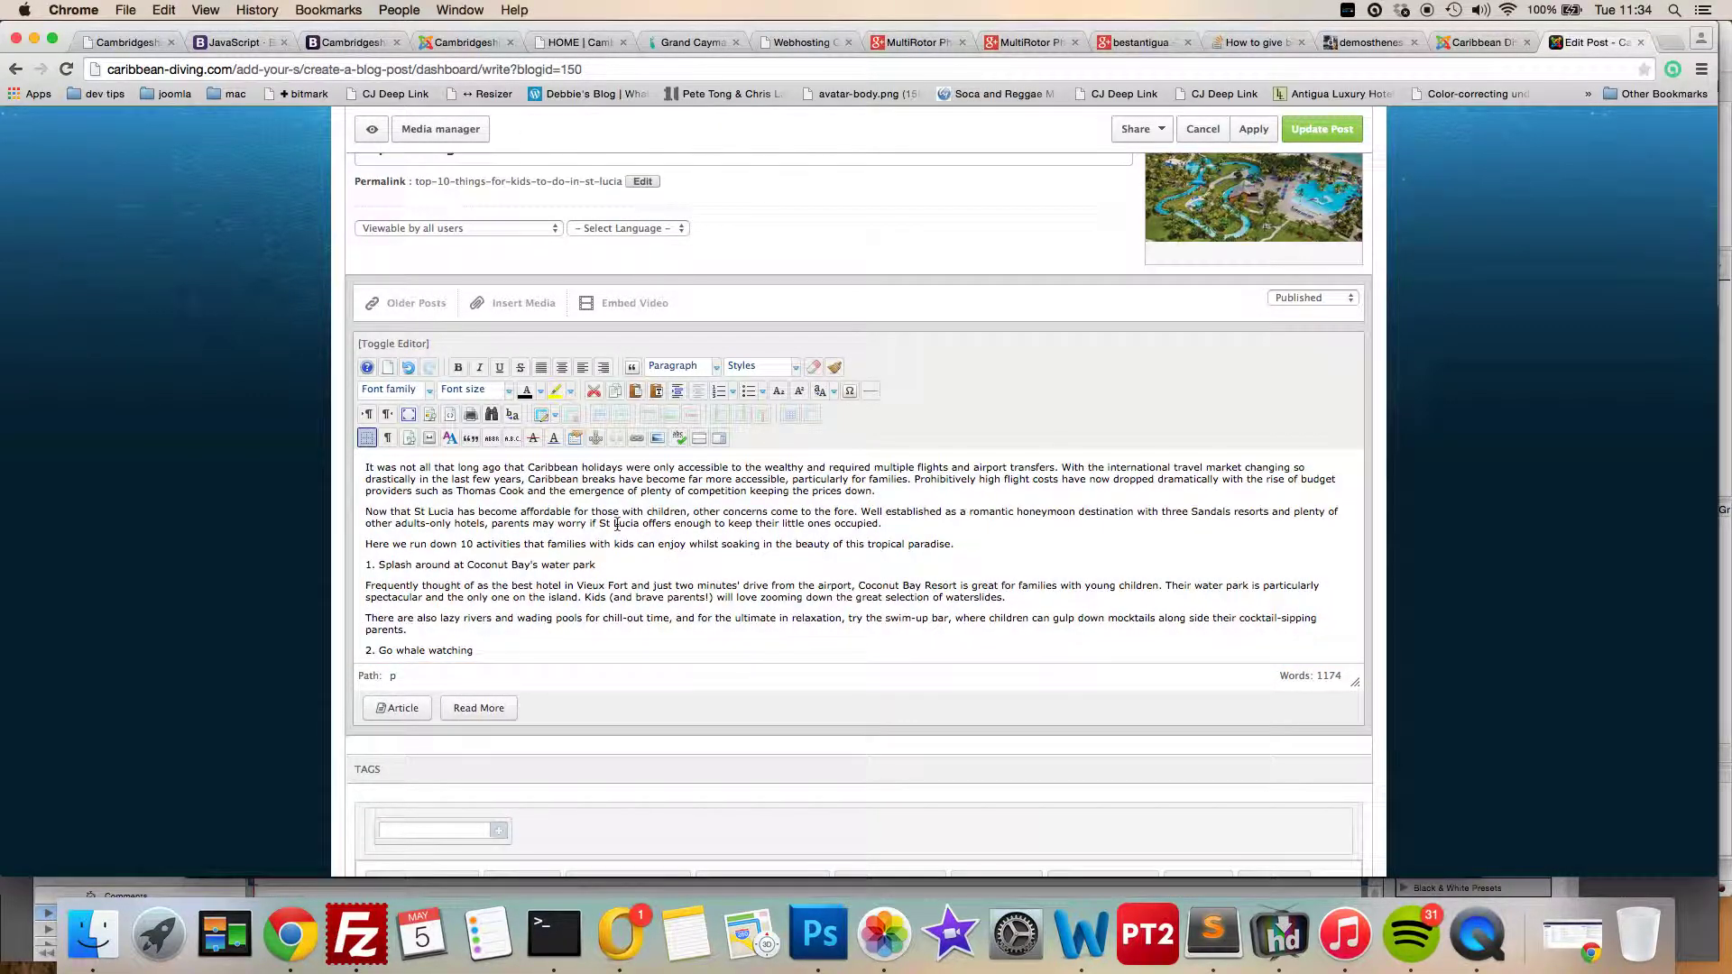
Insert a Read More break after the whale watching section, just before "3. Watch how chocolate is made at Morne Coubaril Estate".
{"action": "scroll", "coordinate": [617, 523], "scroll_direction": "down", "scroll_amount": 3}
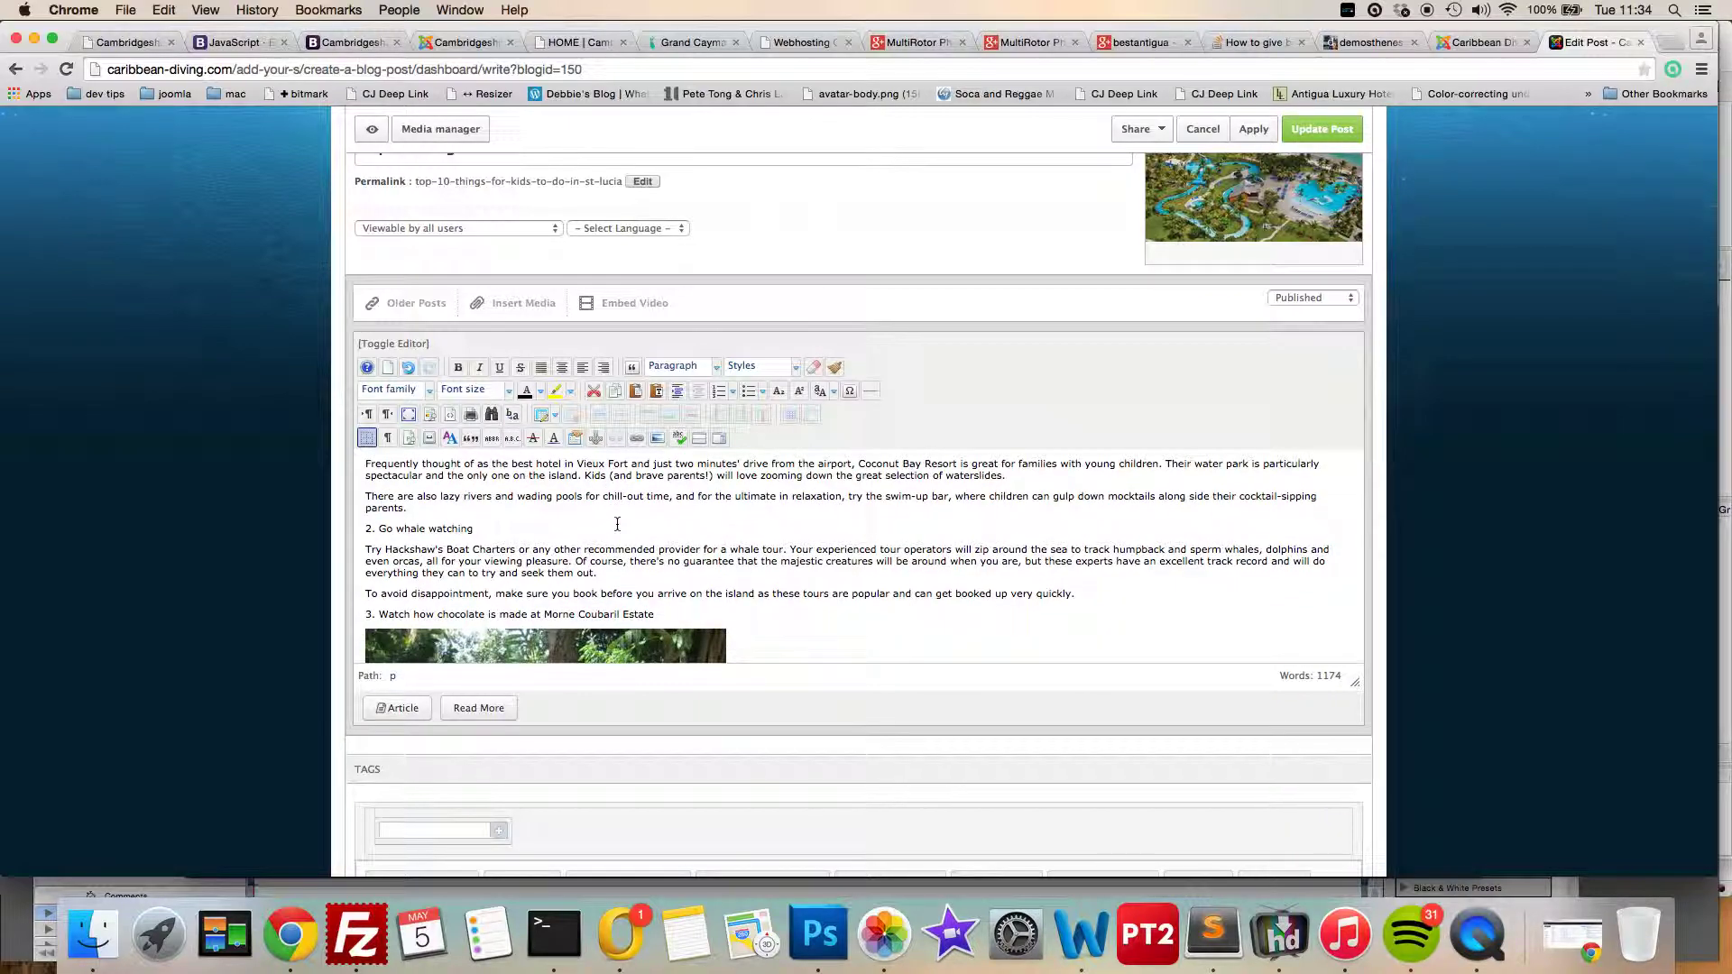
{"action": "scroll", "coordinate": [617, 523], "scroll_direction": "down", "scroll_amount": 5}
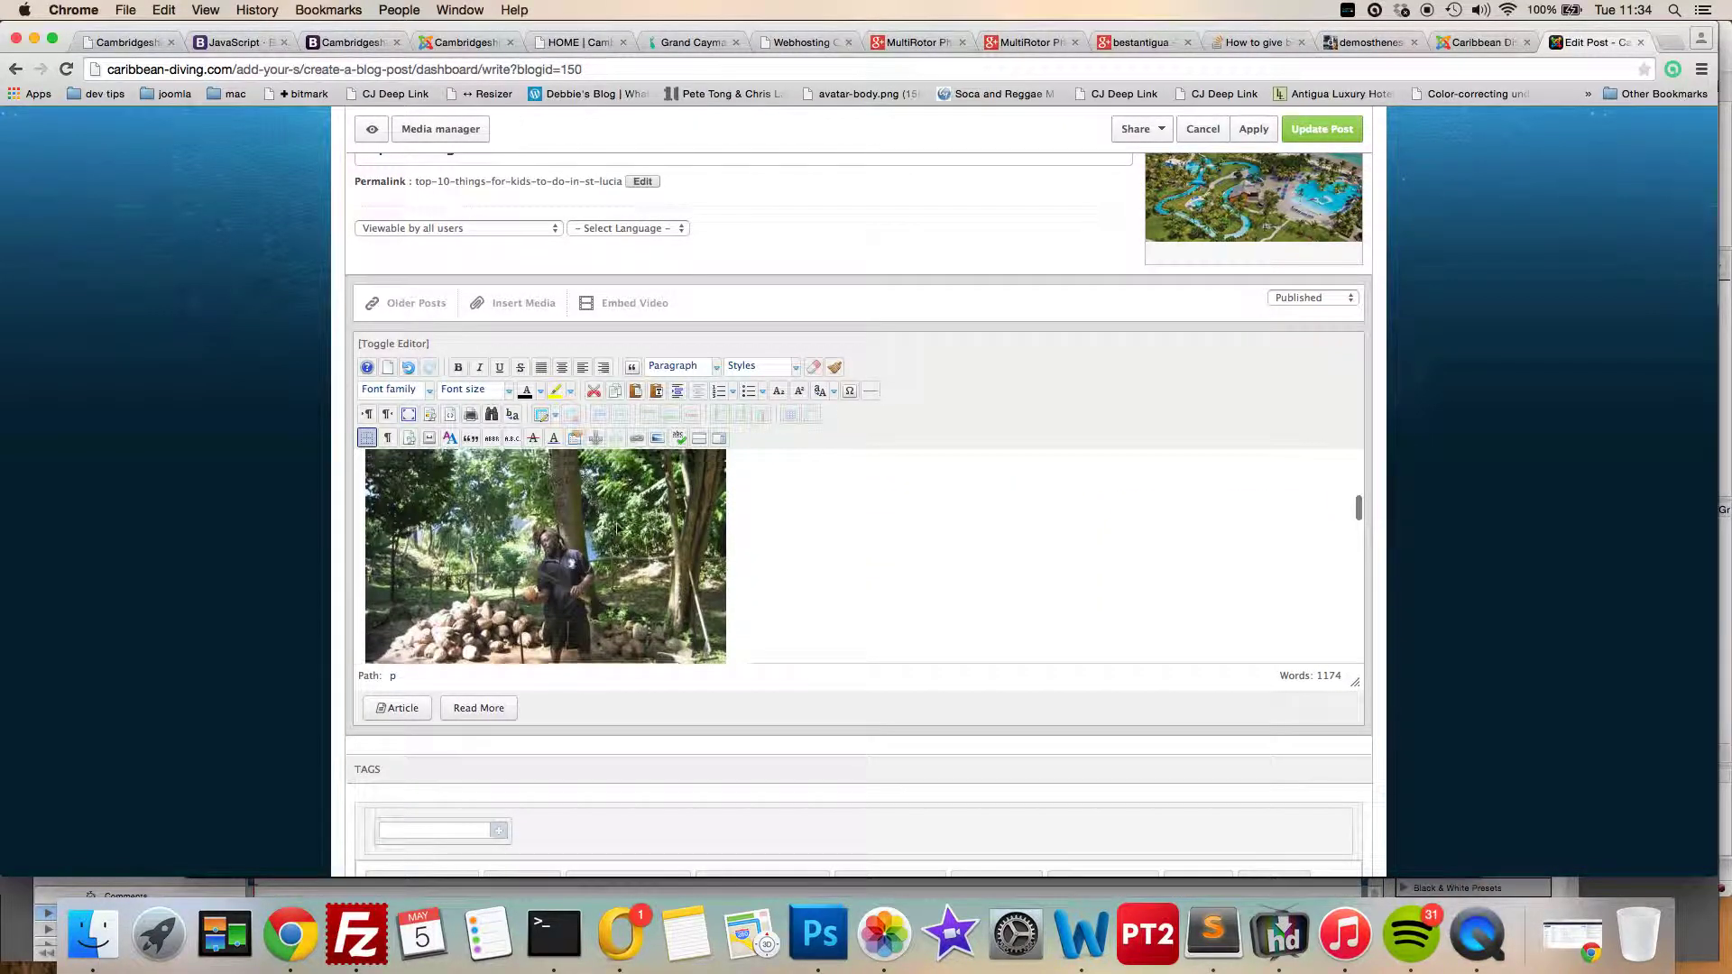
{"action": "scroll", "coordinate": [619, 530], "scroll_direction": "up", "scroll_amount": 3}
{"action": "scroll", "coordinate": [619, 530], "scroll_direction": "up", "scroll_amount": 2}
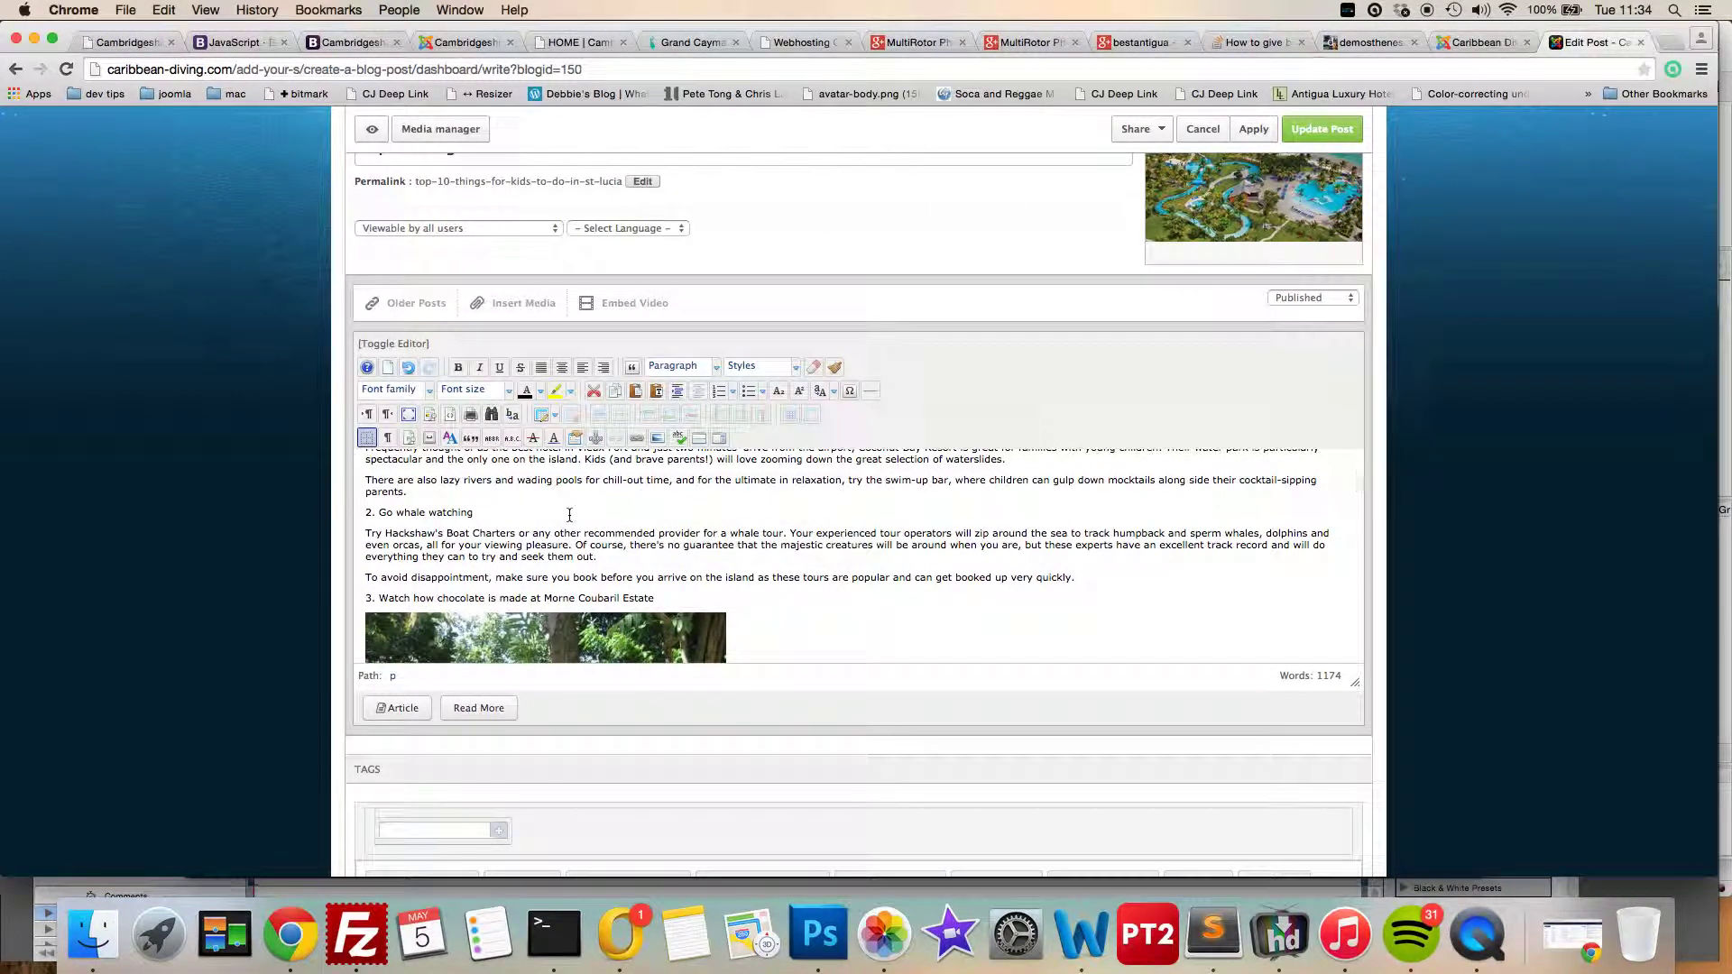
{"action": "left_click", "coordinate": [1086, 578]}
{"action": "left_click", "coordinate": [465, 708]}
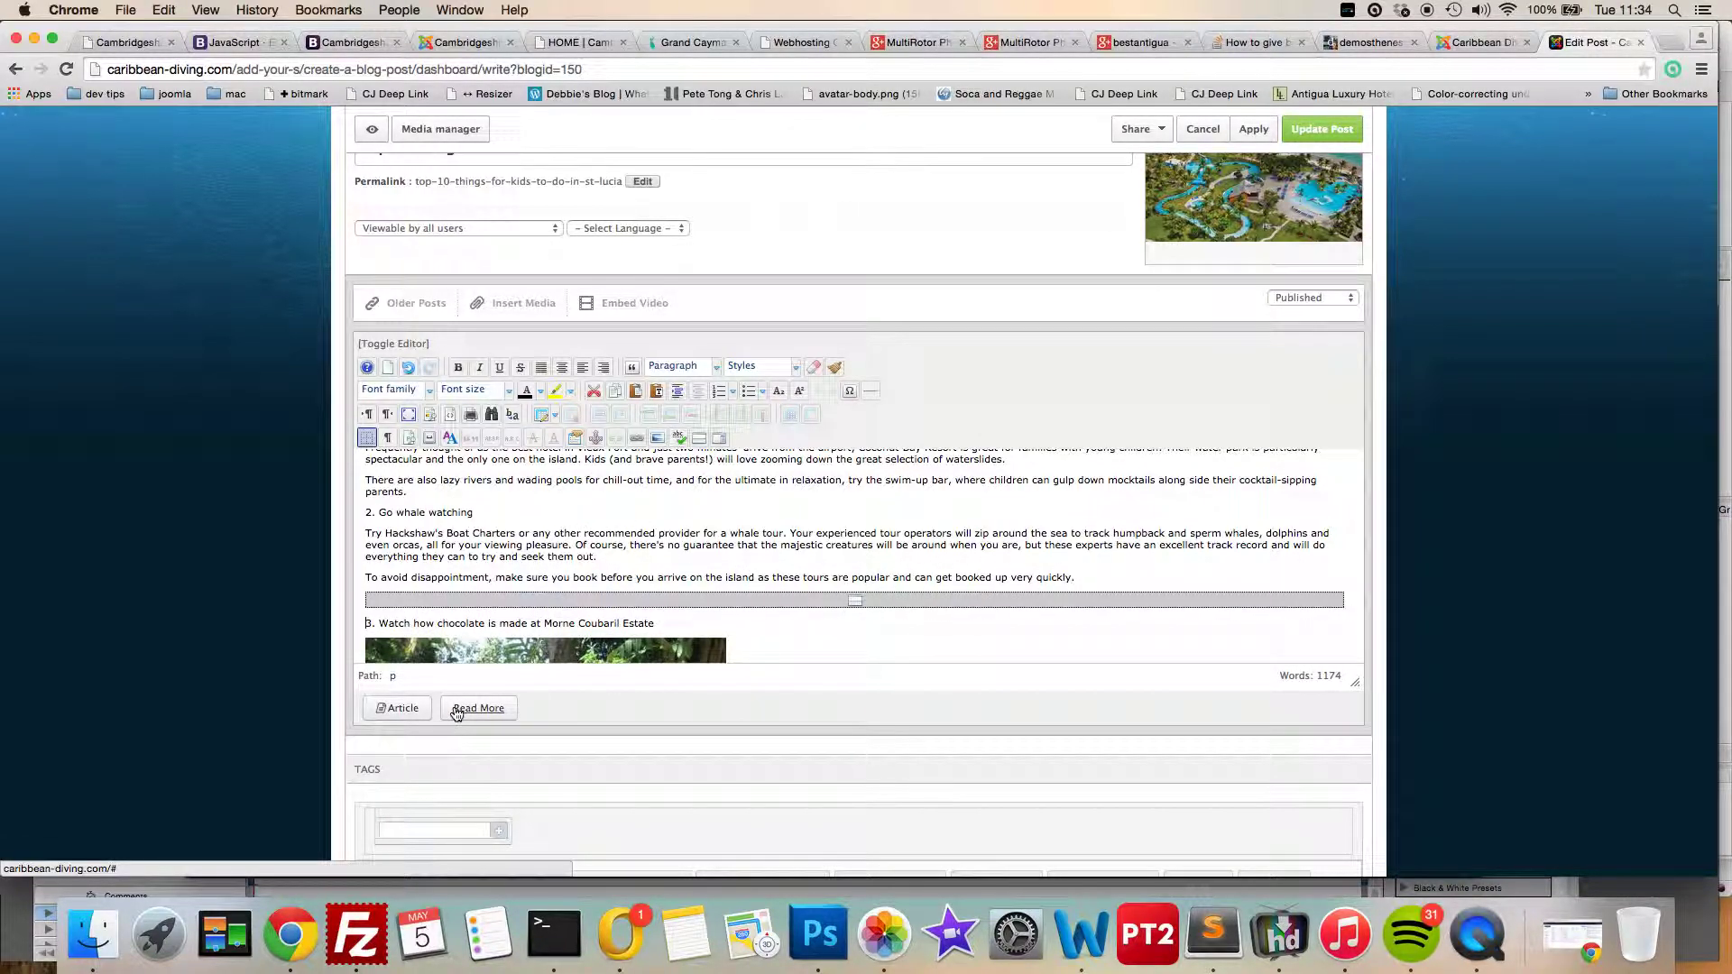
Find the existing "St Lucia" tag and add it to the kids' activities post.
{"action": "scroll", "coordinate": [705, 398], "scroll_direction": "down", "scroll_amount": 3}
{"action": "scroll", "coordinate": [816, 460], "scroll_direction": "down", "scroll_amount": 10}
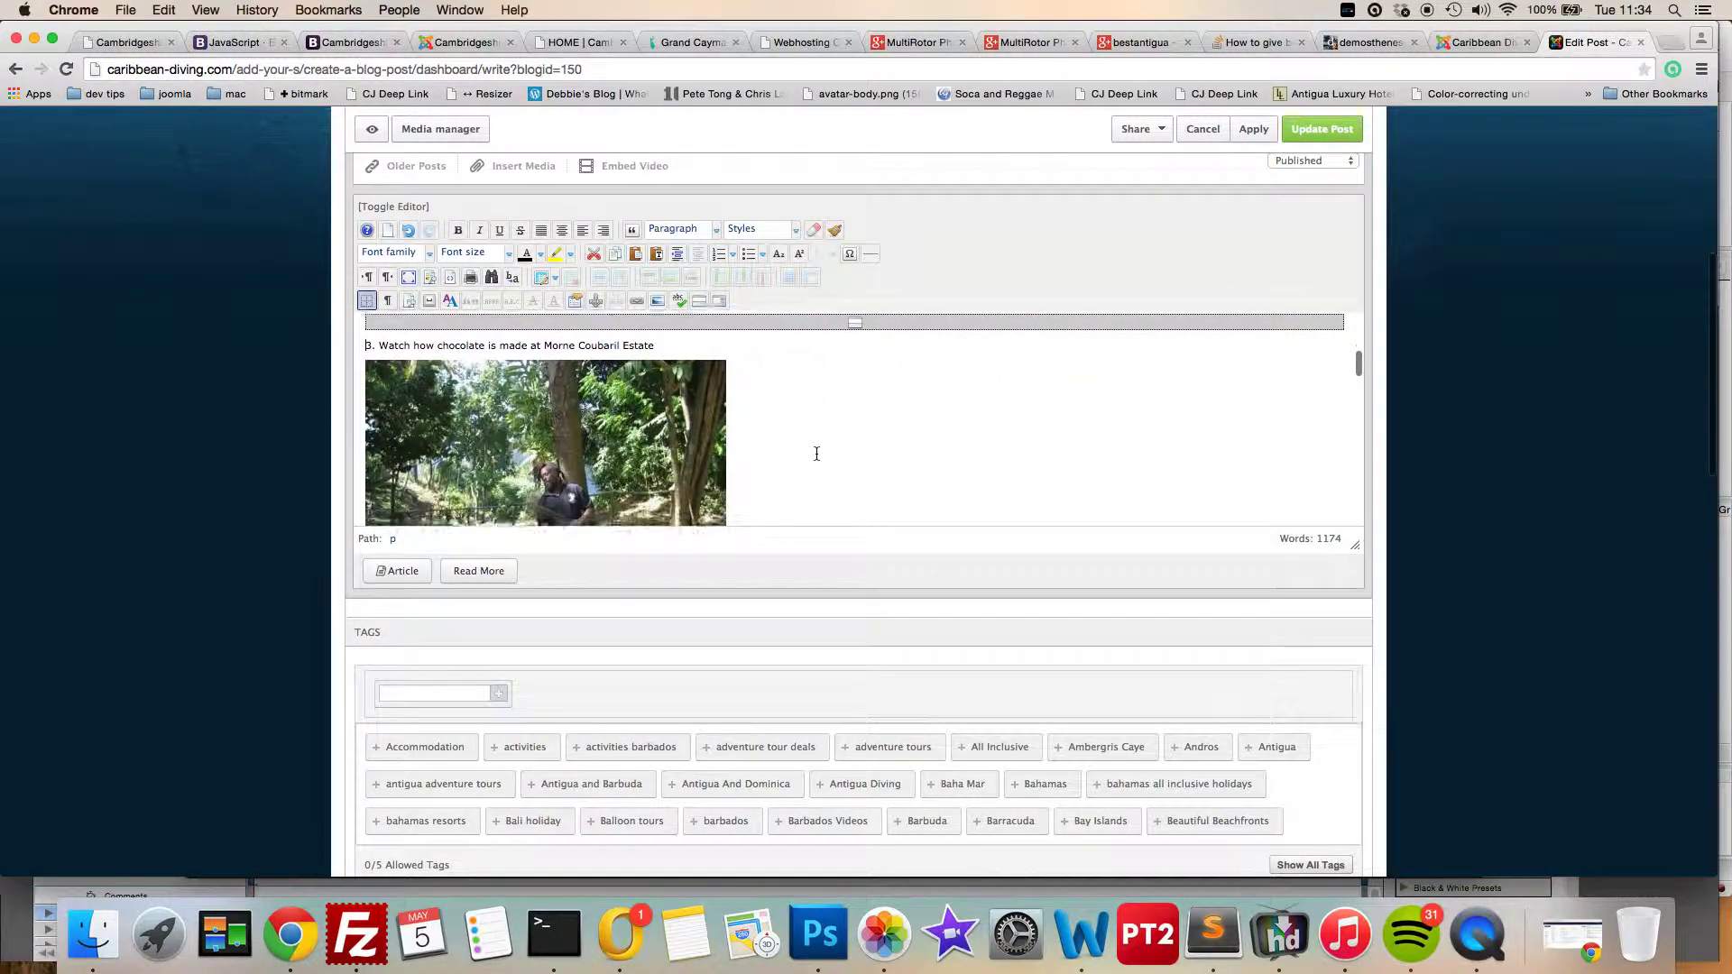
{"action": "scroll", "coordinate": [816, 454], "scroll_direction": "down", "scroll_amount": 15}
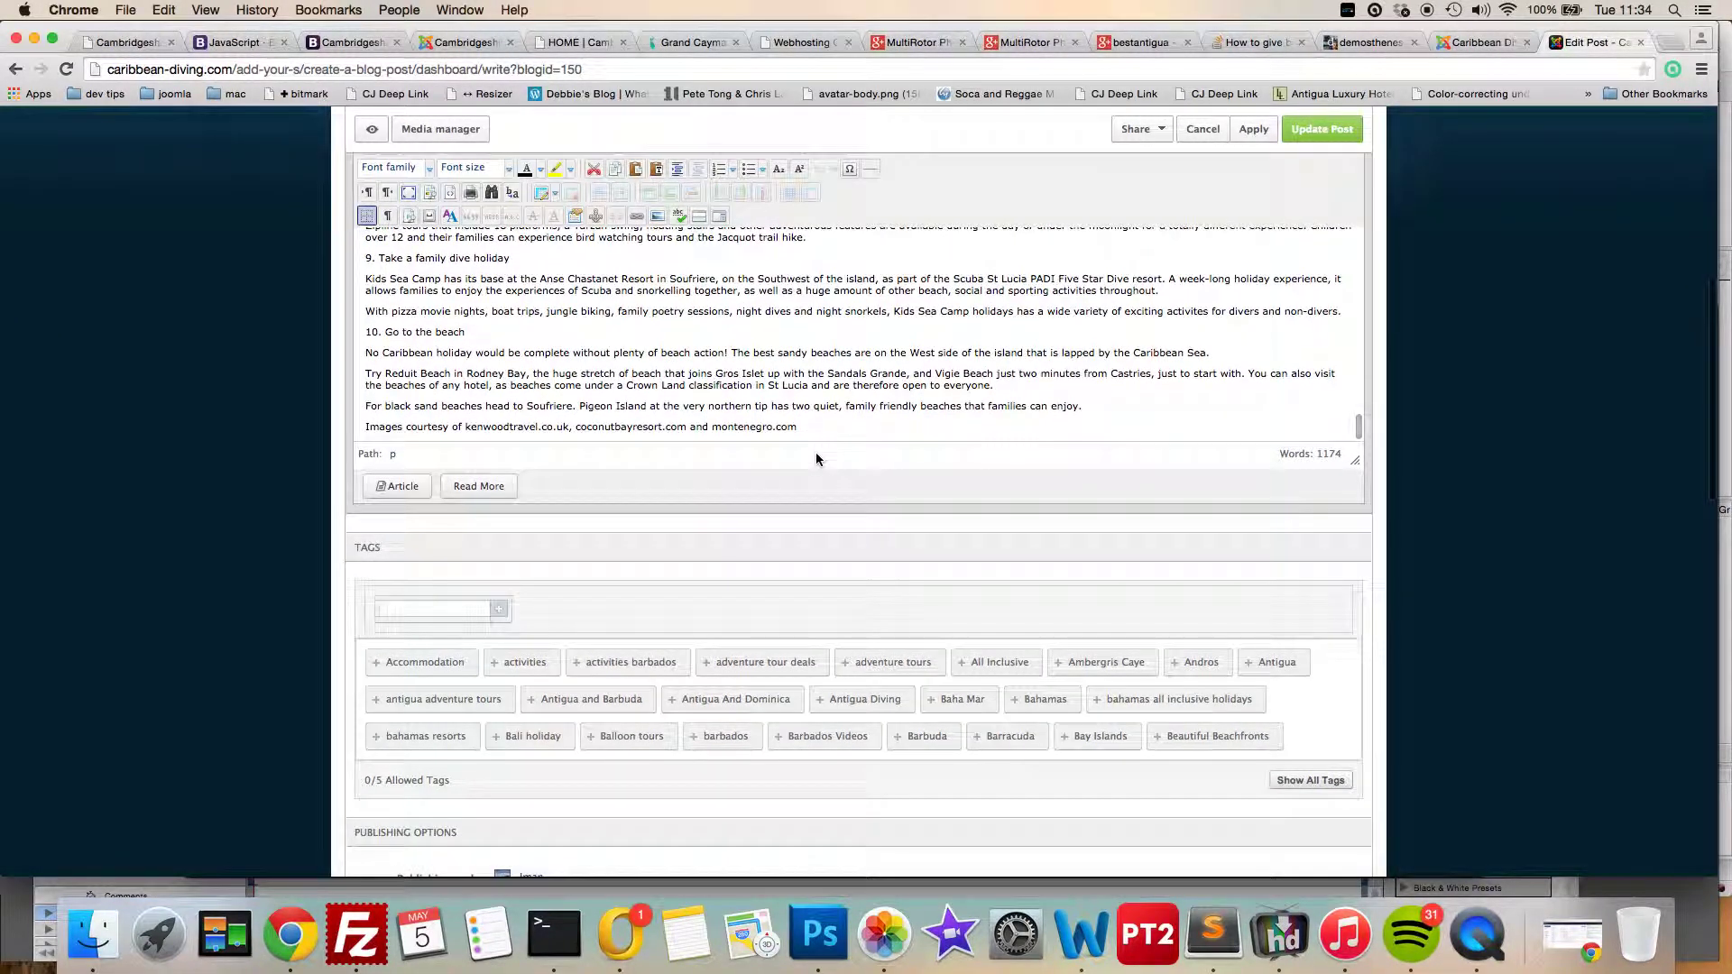
{"action": "left_click", "coordinate": [384, 609]}
{"action": "type", "text": "St"}
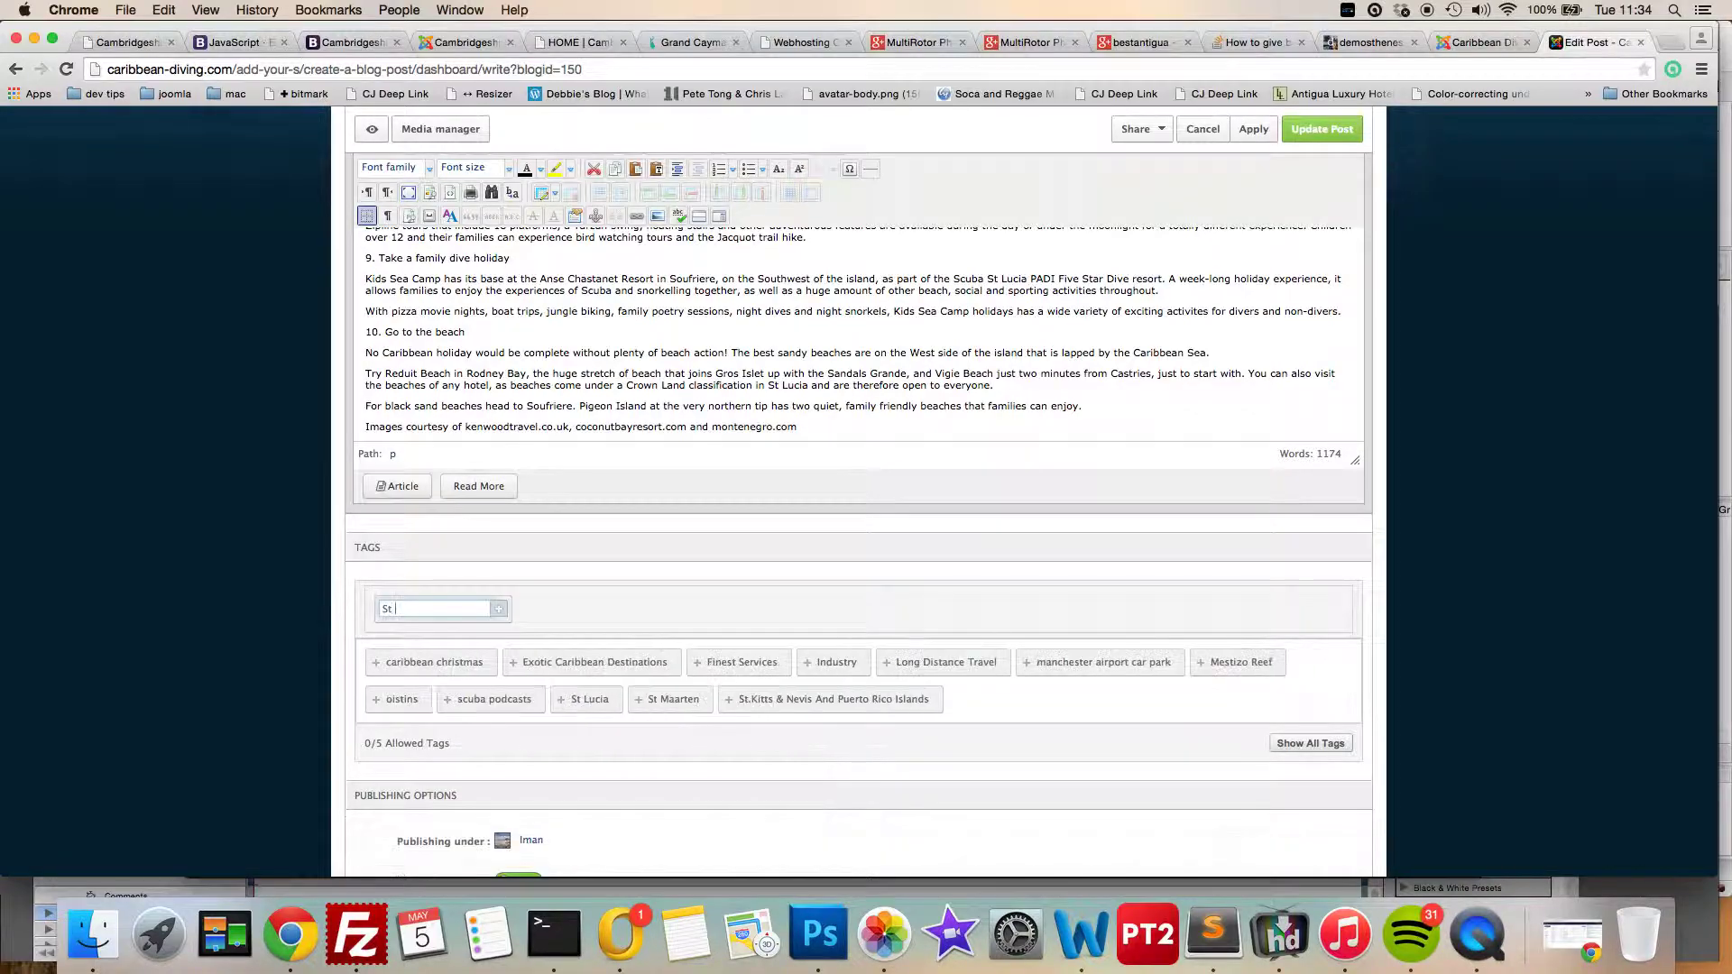
{"action": "type", "text": " Lucia"}
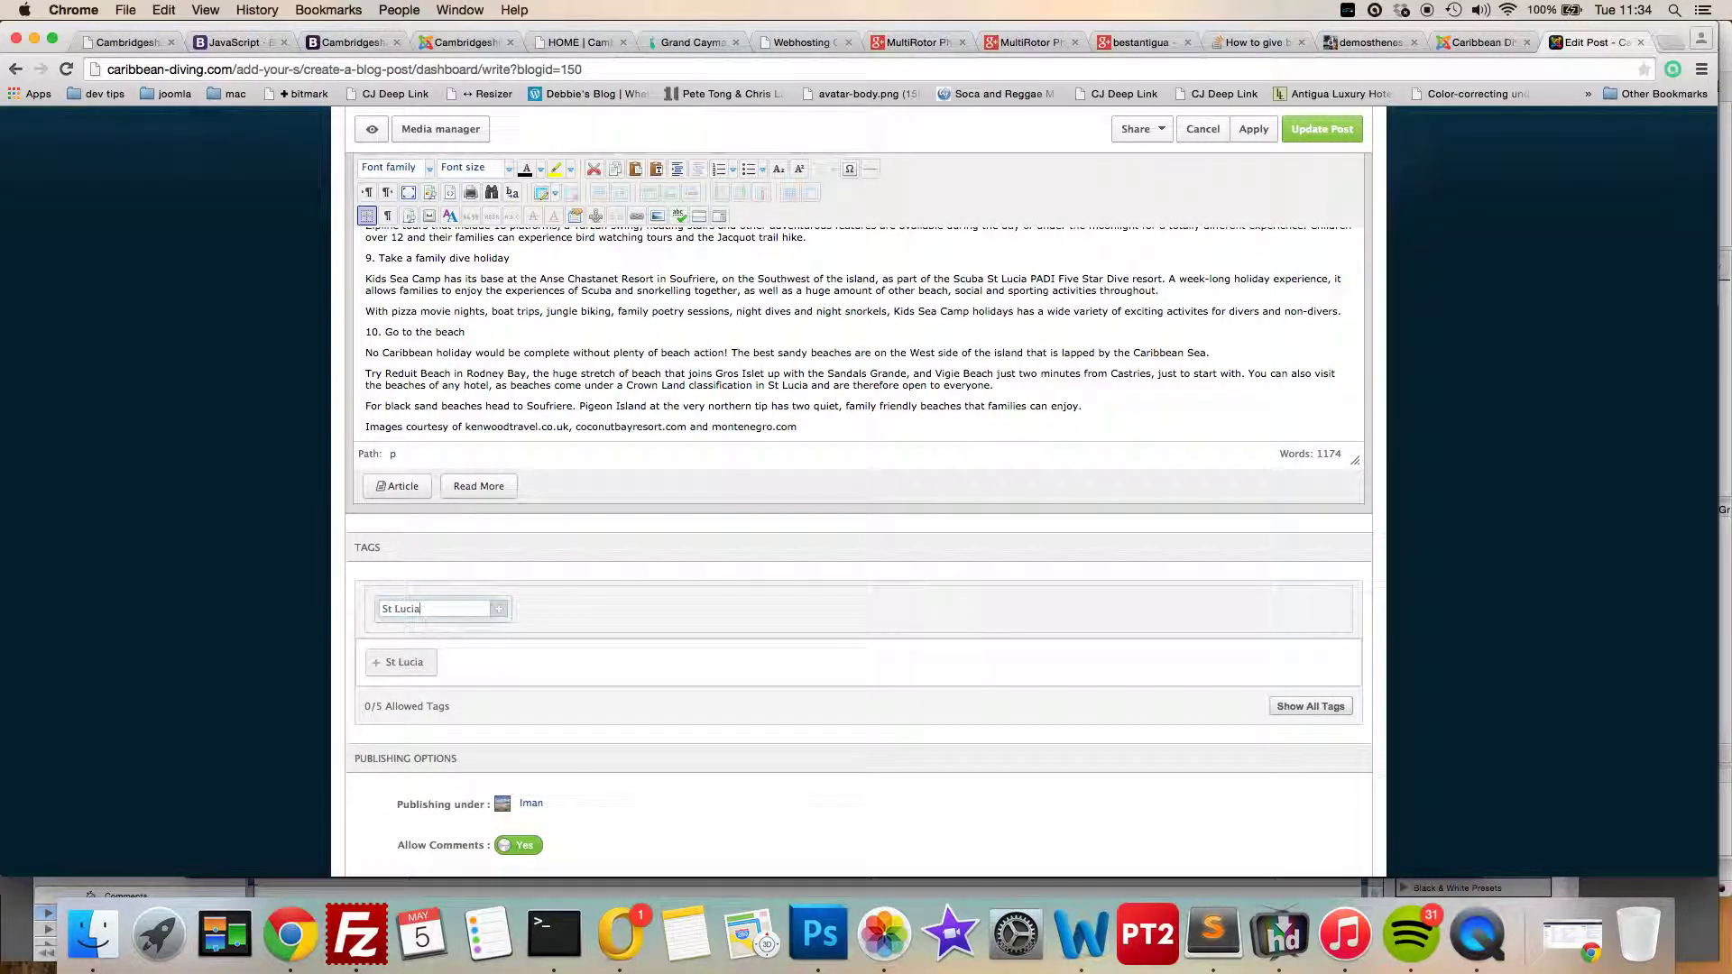
{"action": "left_click", "coordinate": [434, 665]}
Clear the leftover tag text and add the tags "kids", "activities" and "beach" to the post.
{"action": "scroll", "coordinate": [238, 651], "scroll_direction": "down", "scroll_amount": 3}
{"action": "scroll", "coordinate": [238, 651], "scroll_direction": "down", "scroll_amount": 3}
{"action": "scroll", "coordinate": [239, 651], "scroll_direction": "up", "scroll_amount": 5}
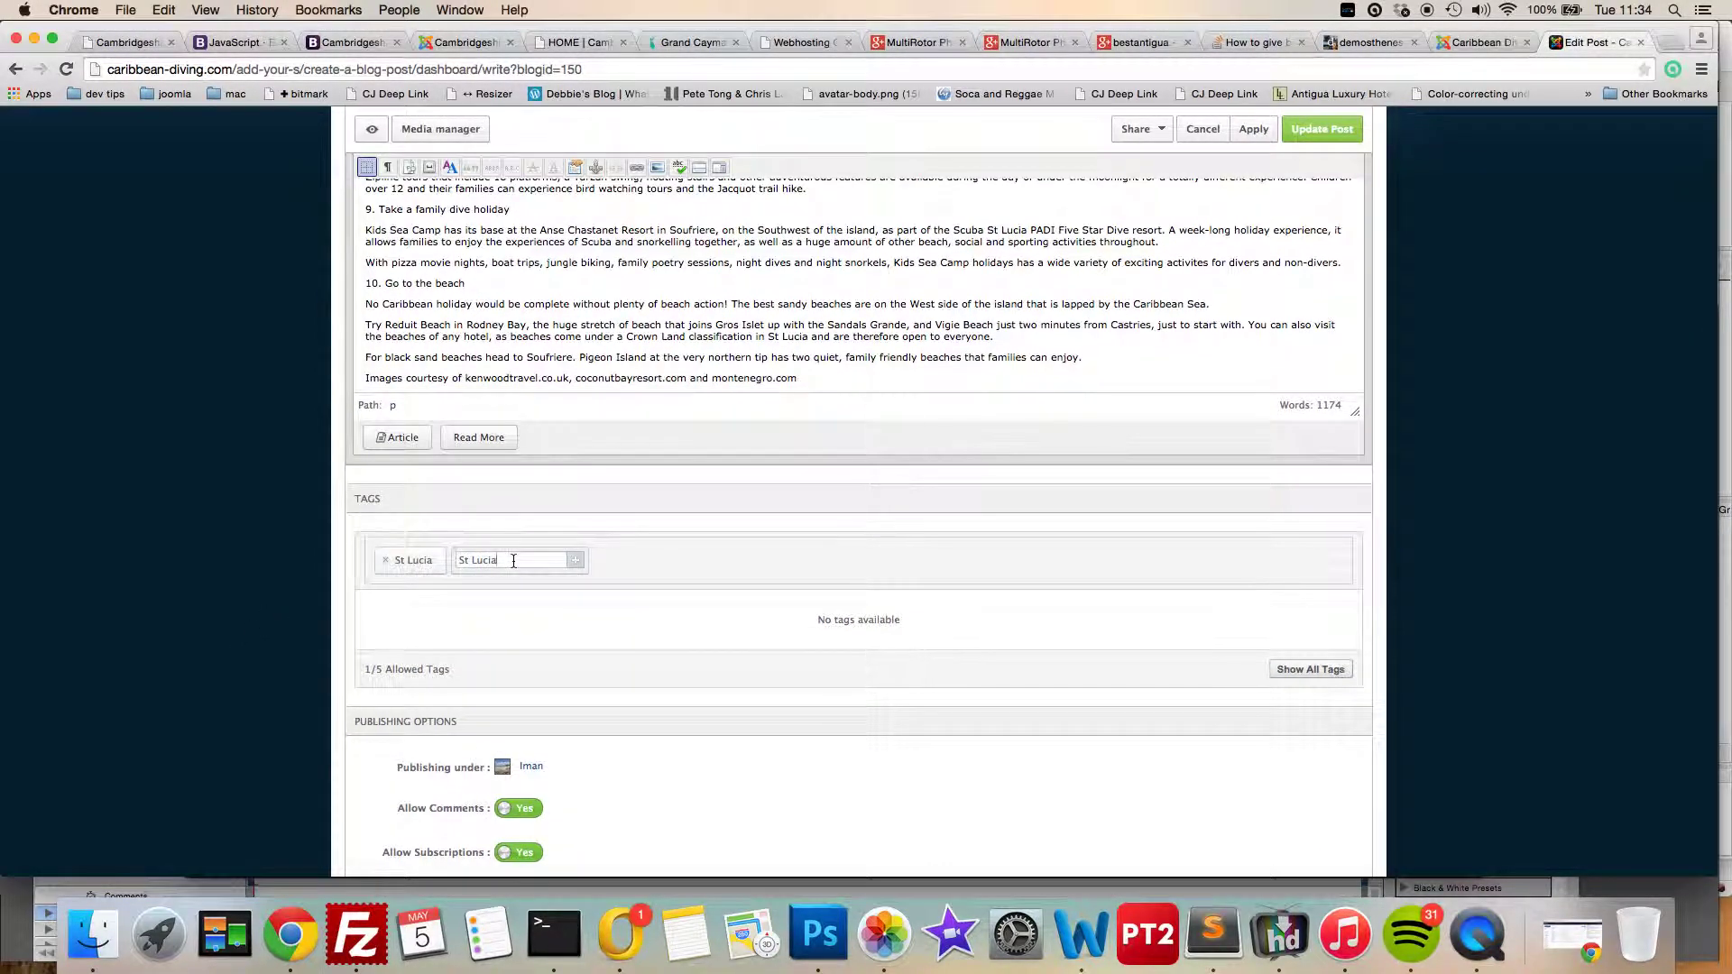
{"action": "key", "text": "BackSpace"}
{"action": "key", "text": "BackSpace"}
{"action": "key", "text": "Return"}
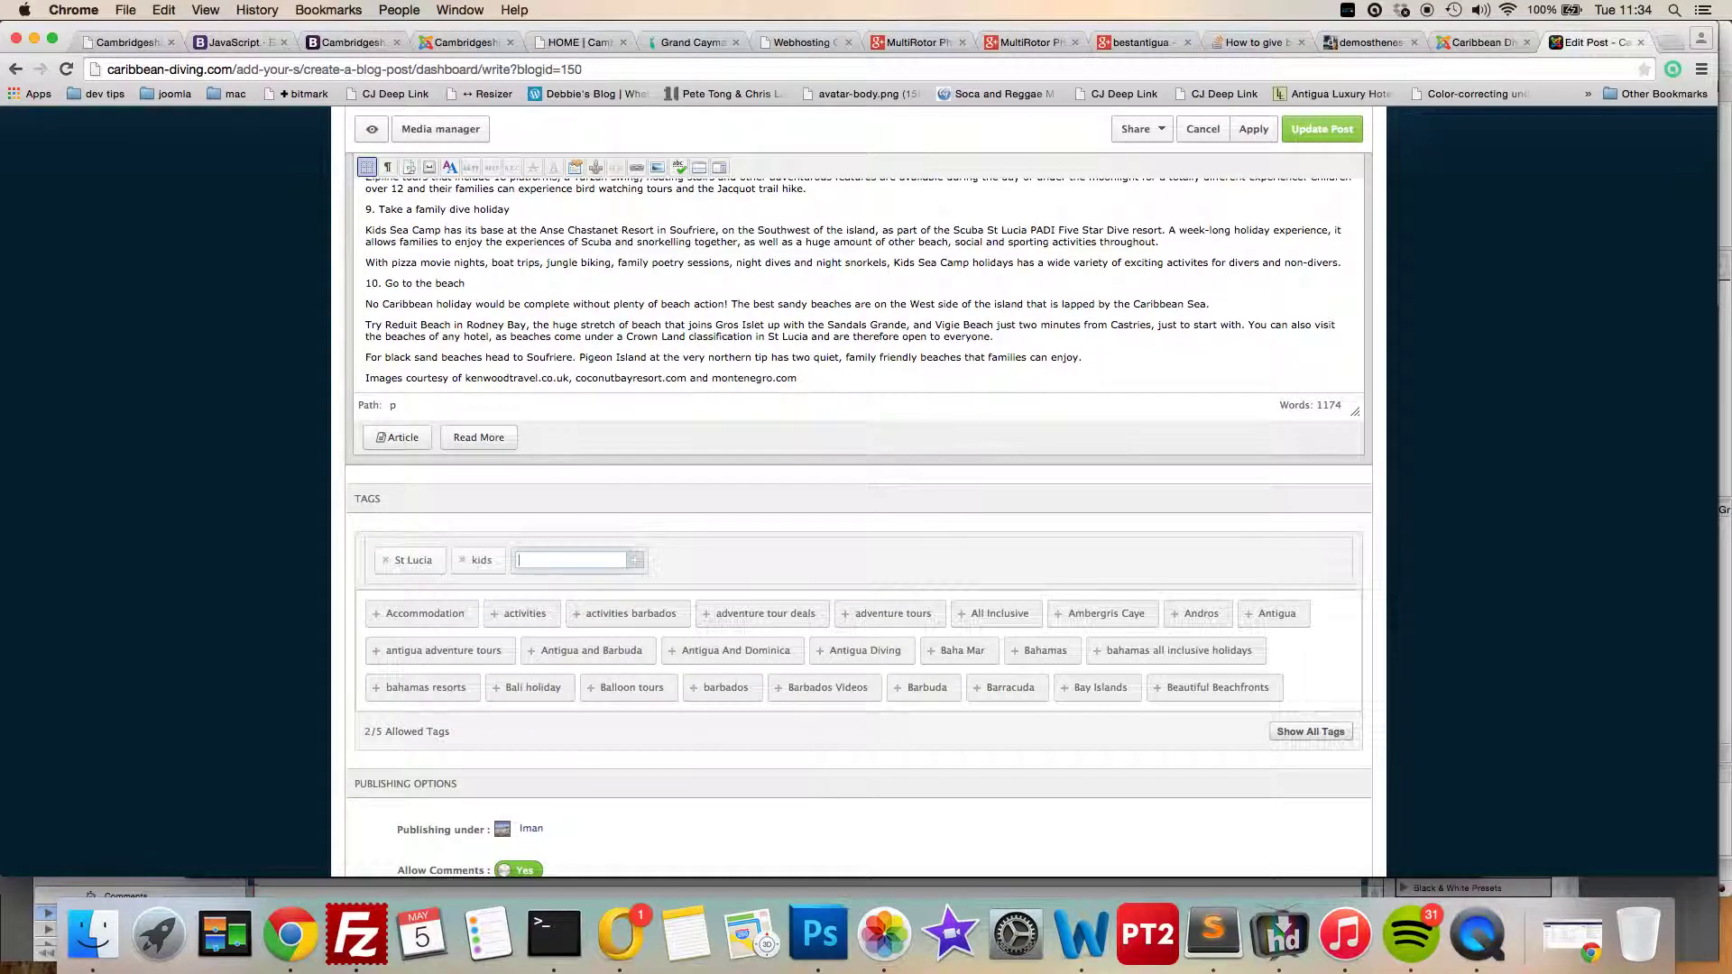
{"action": "left_click", "coordinate": [525, 624]}
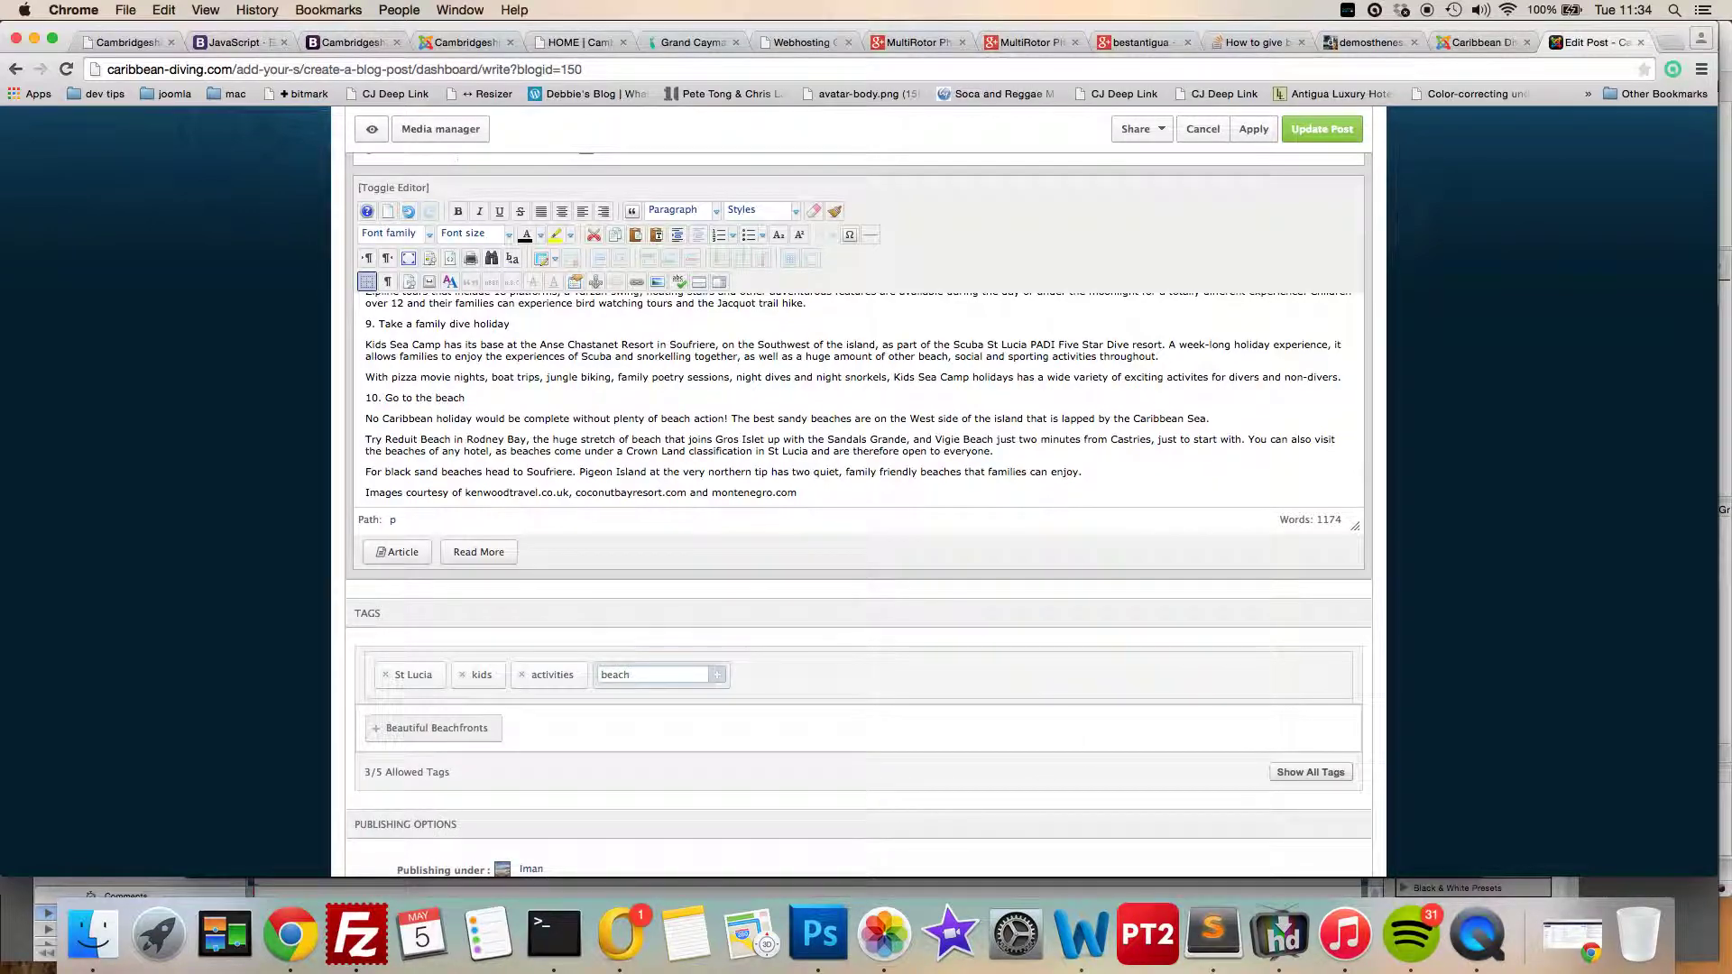
{"action": "scroll", "coordinate": [249, 643], "scroll_direction": "up", "scroll_amount": 5}
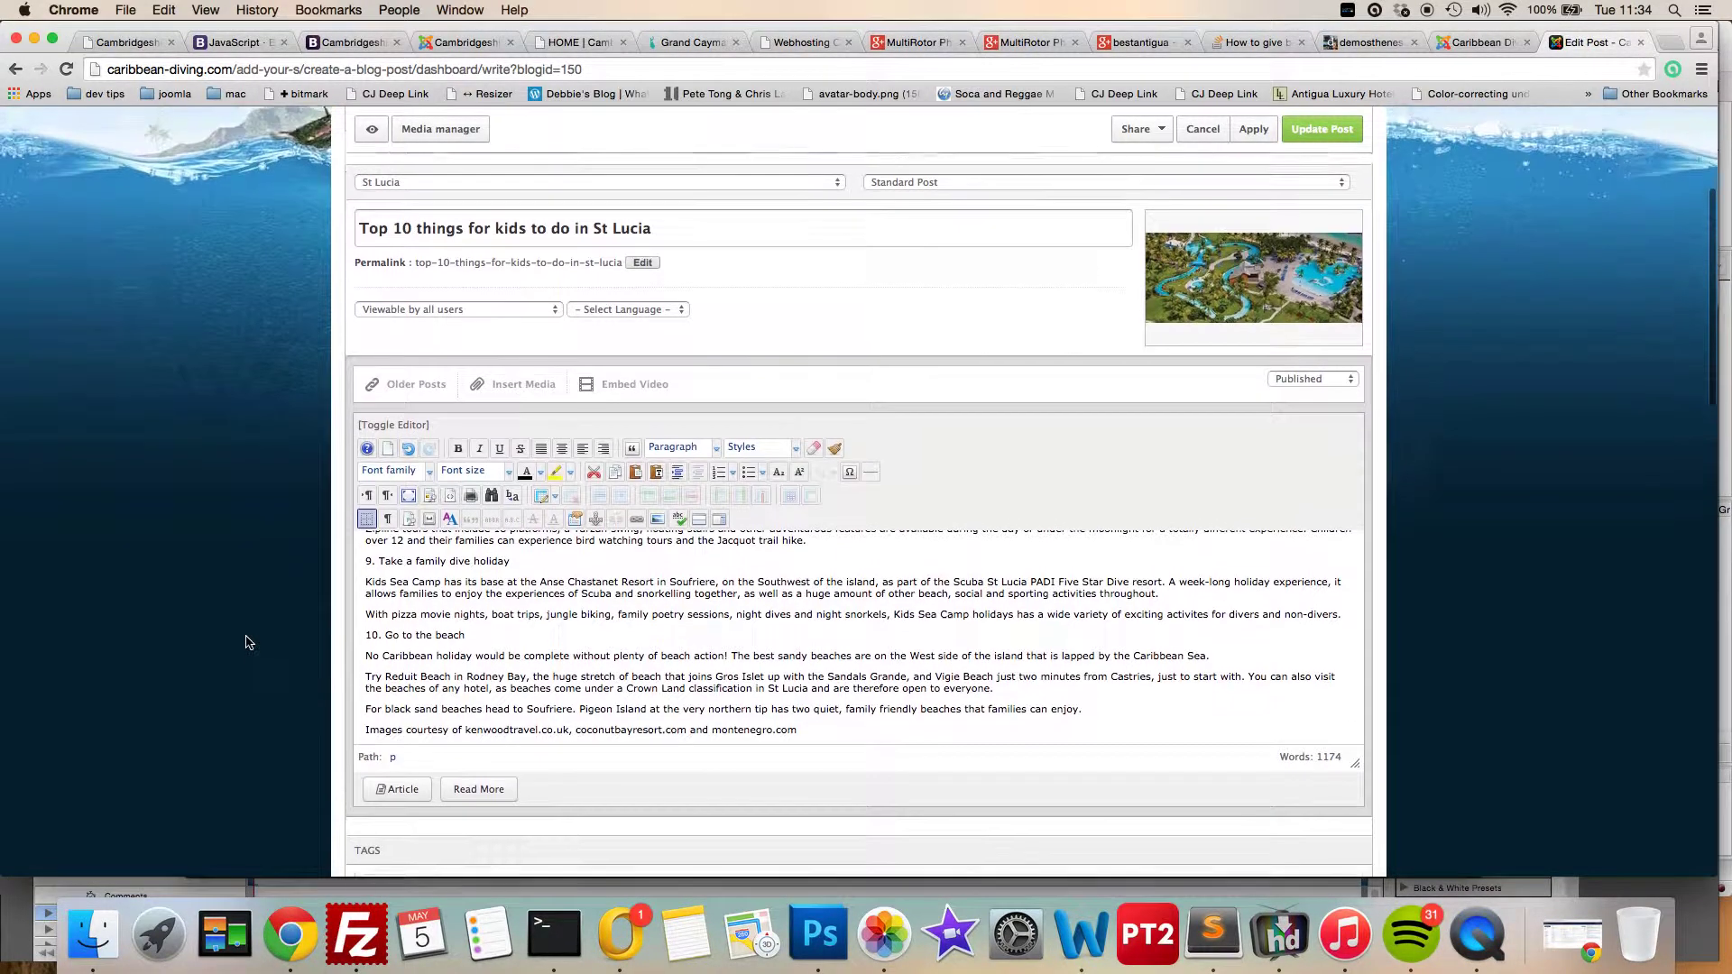
Set the kids' activities post's location to Saint Lucia by searching for "St Lucia".
{"action": "scroll", "coordinate": [232, 699], "scroll_direction": "down", "scroll_amount": 10}
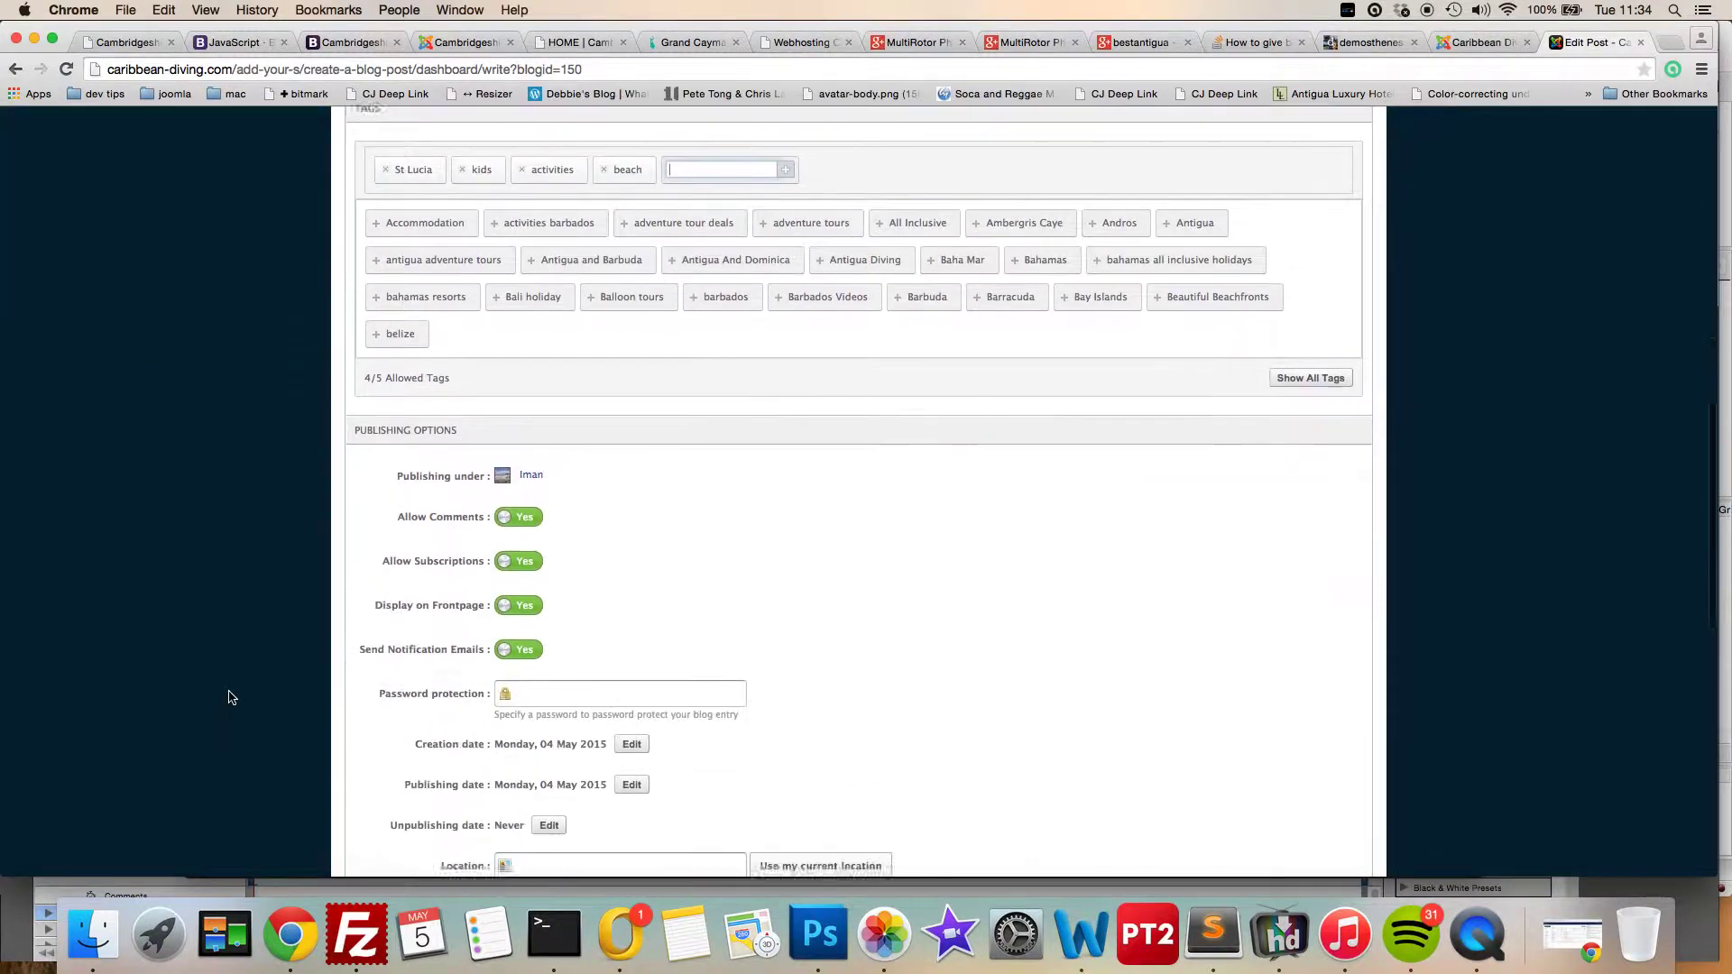
{"action": "scroll", "coordinate": [230, 698], "scroll_direction": "down", "scroll_amount": 2}
{"action": "left_click", "coordinate": [542, 448]}
{"action": "type", "text": "St Lucia"}
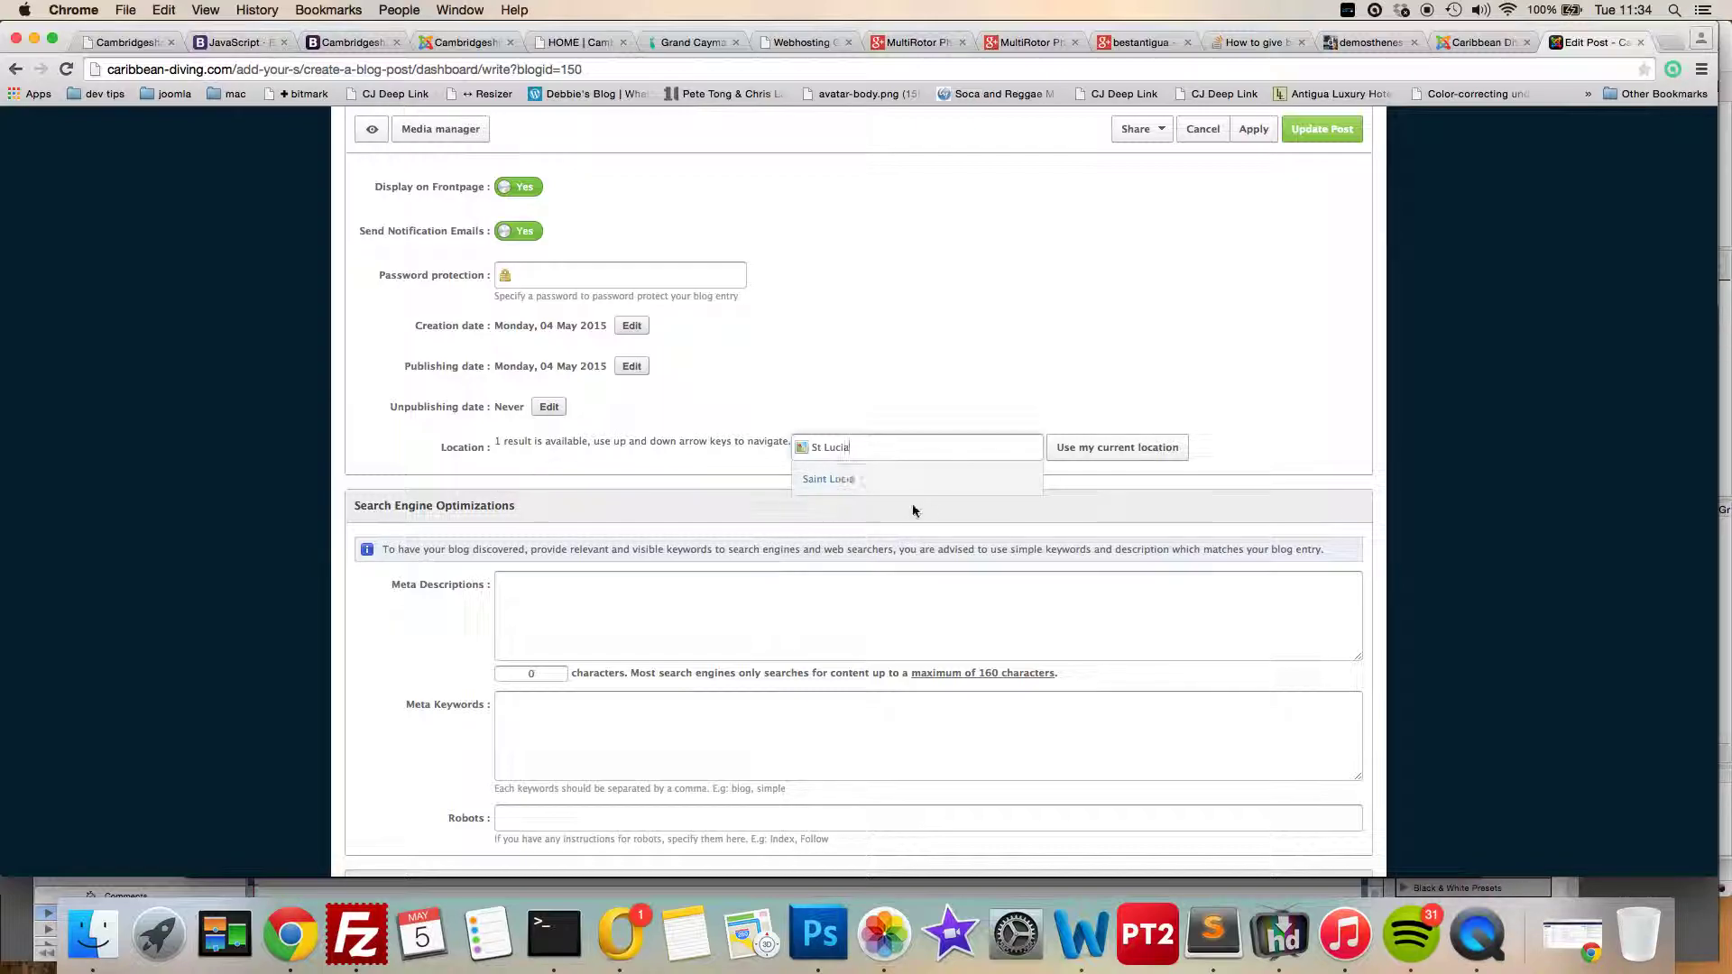
{"action": "left_click", "coordinate": [837, 479]}
Enter the meta description "St Lucia is a great destination for the kids too !".
{"action": "scroll", "coordinate": [186, 552], "scroll_direction": "down", "scroll_amount": 5}
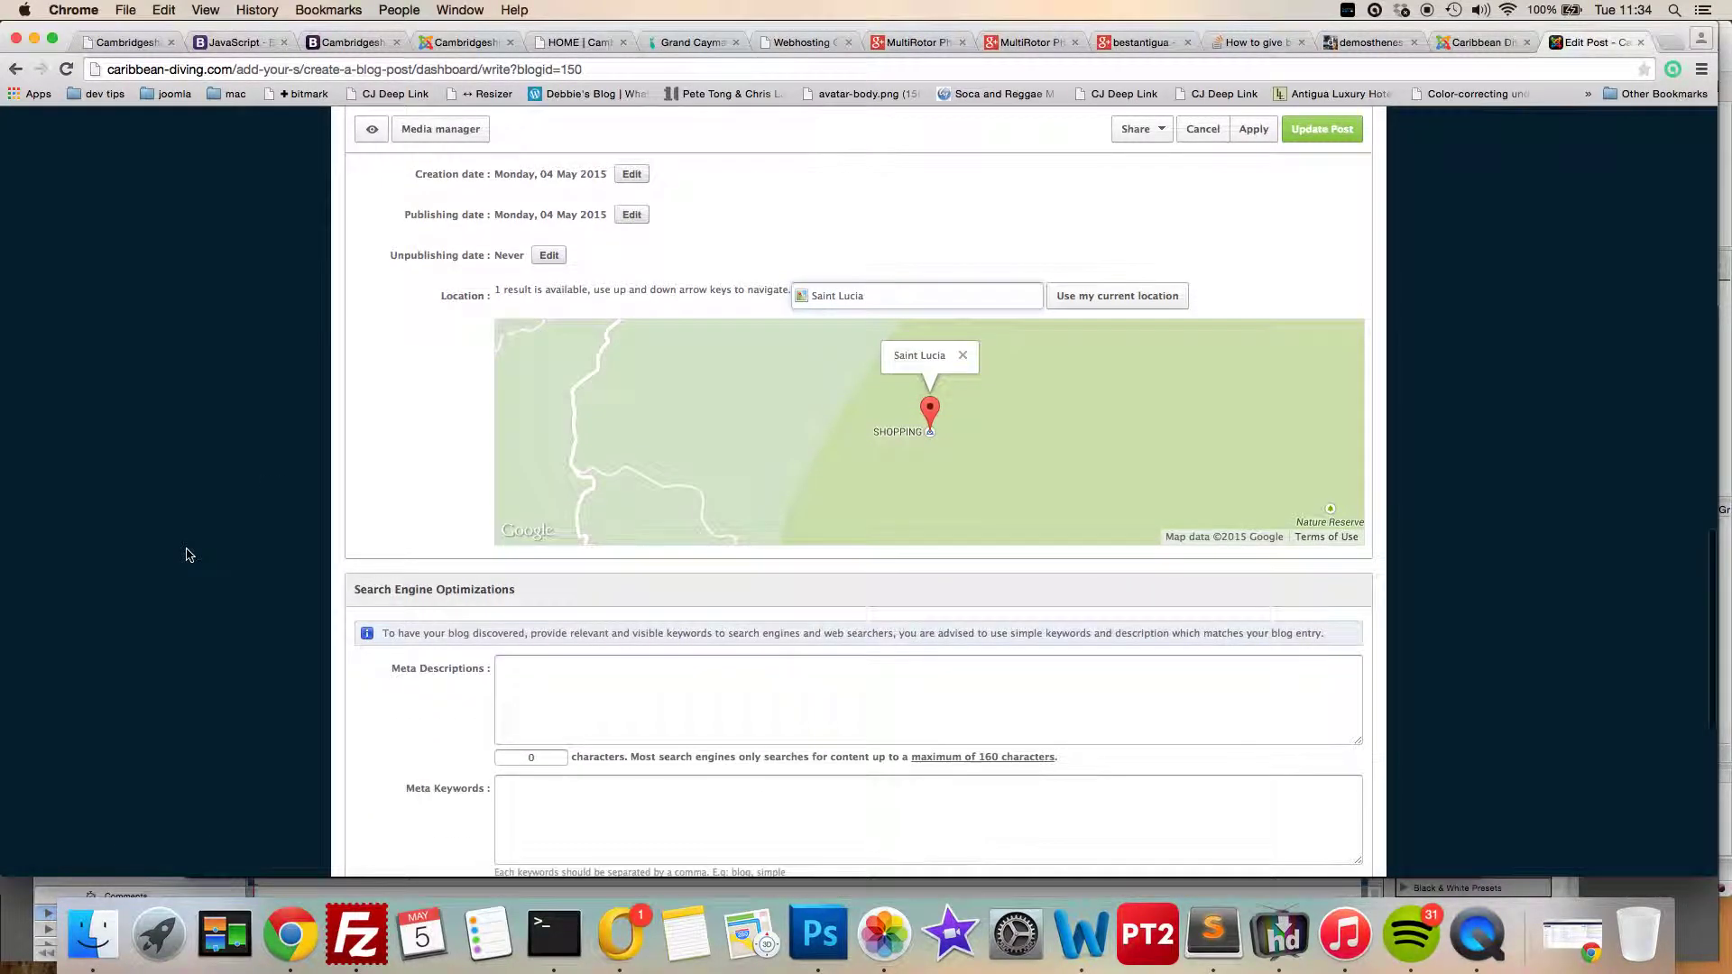
{"action": "left_click", "coordinate": [565, 450]}
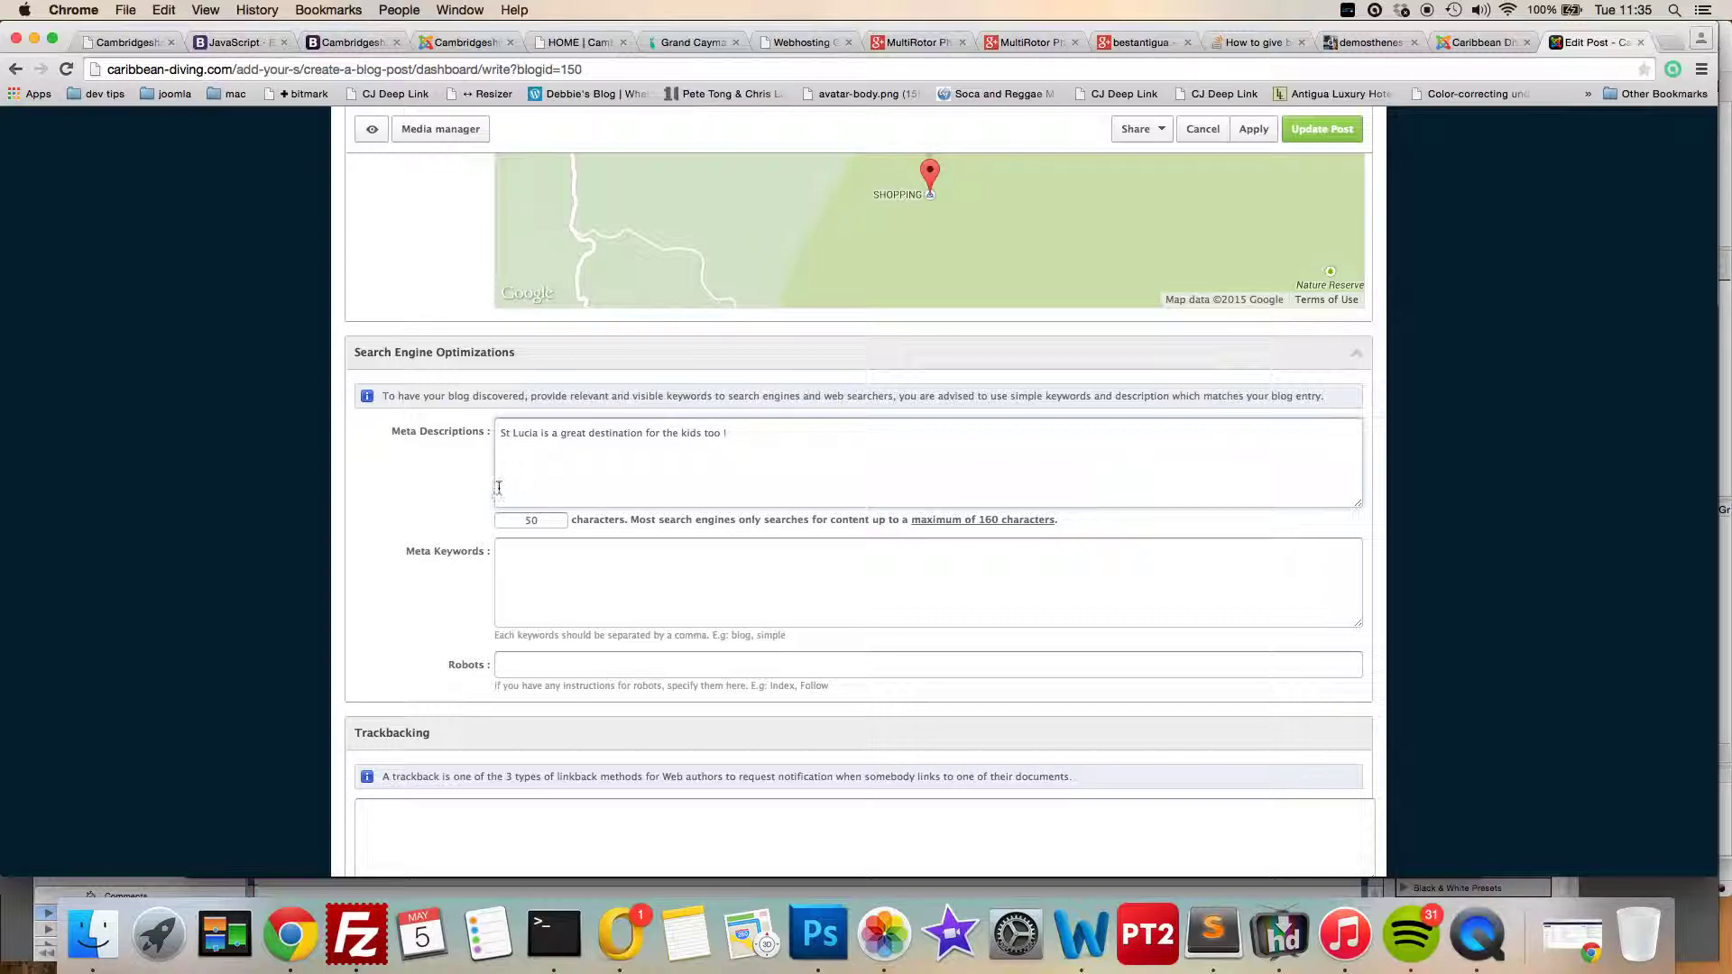
Enter the meta keywords "st lucia kids" for the kids' activities post and update the post.
{"action": "left_click", "coordinate": [551, 555]}
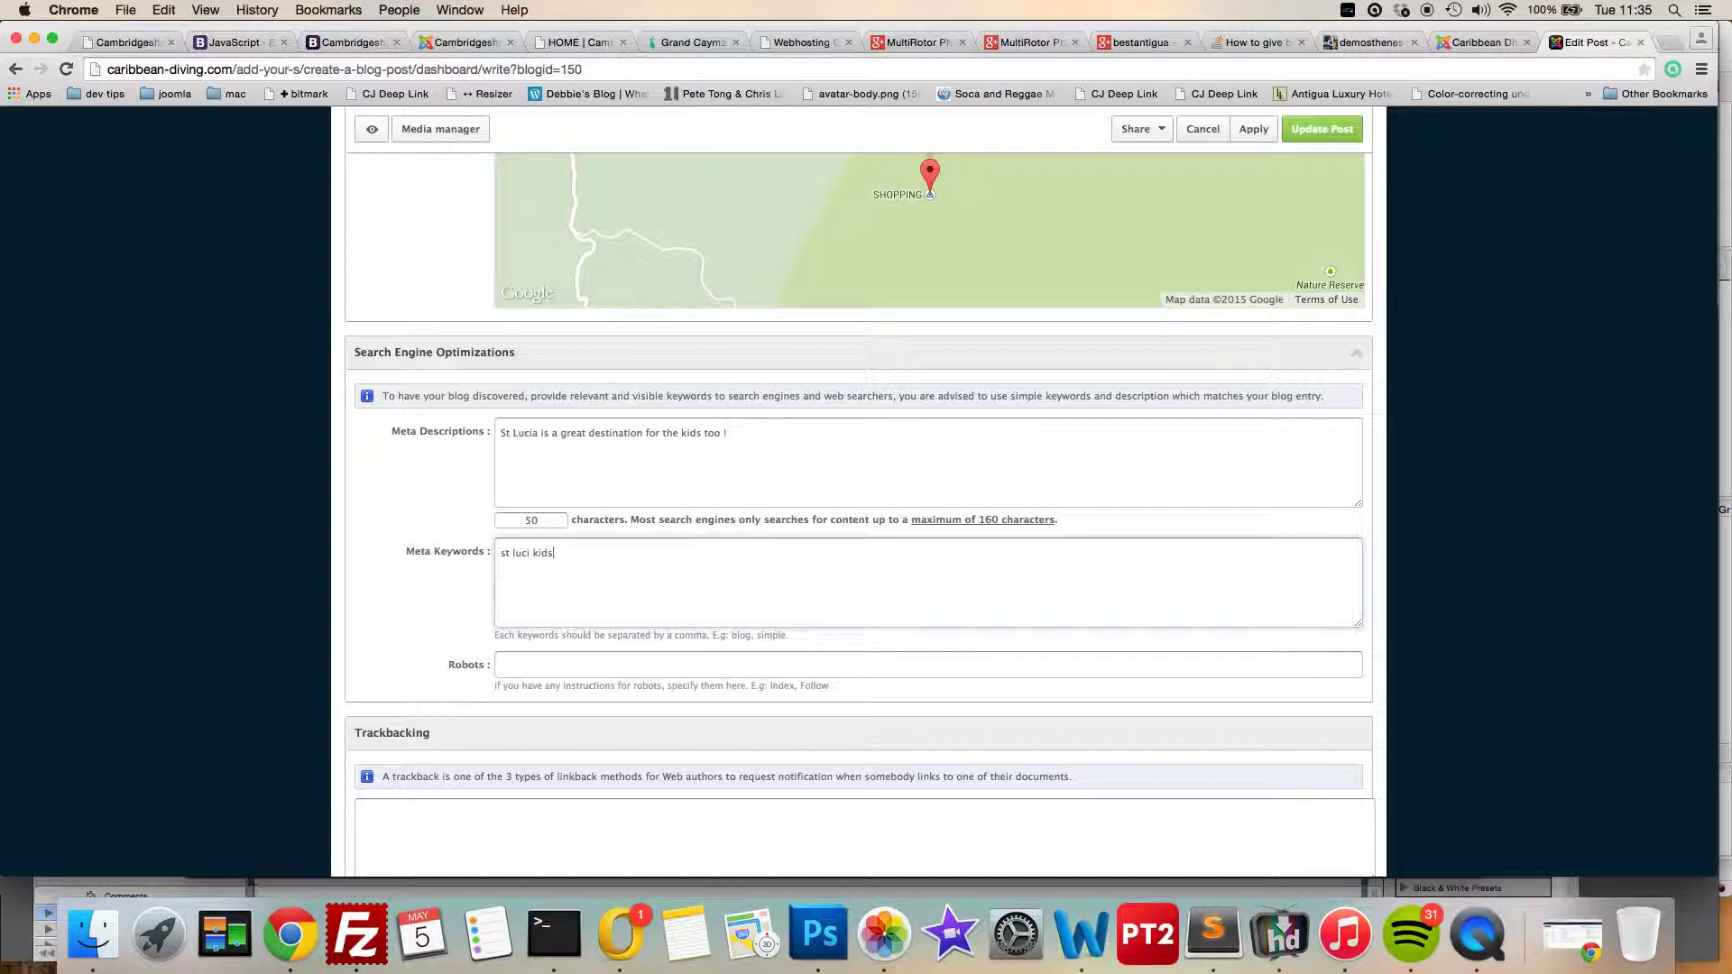
{"action": "scroll", "coordinate": [402, 600], "scroll_direction": "down", "scroll_amount": 3}
{"action": "left_click", "coordinate": [532, 435]}
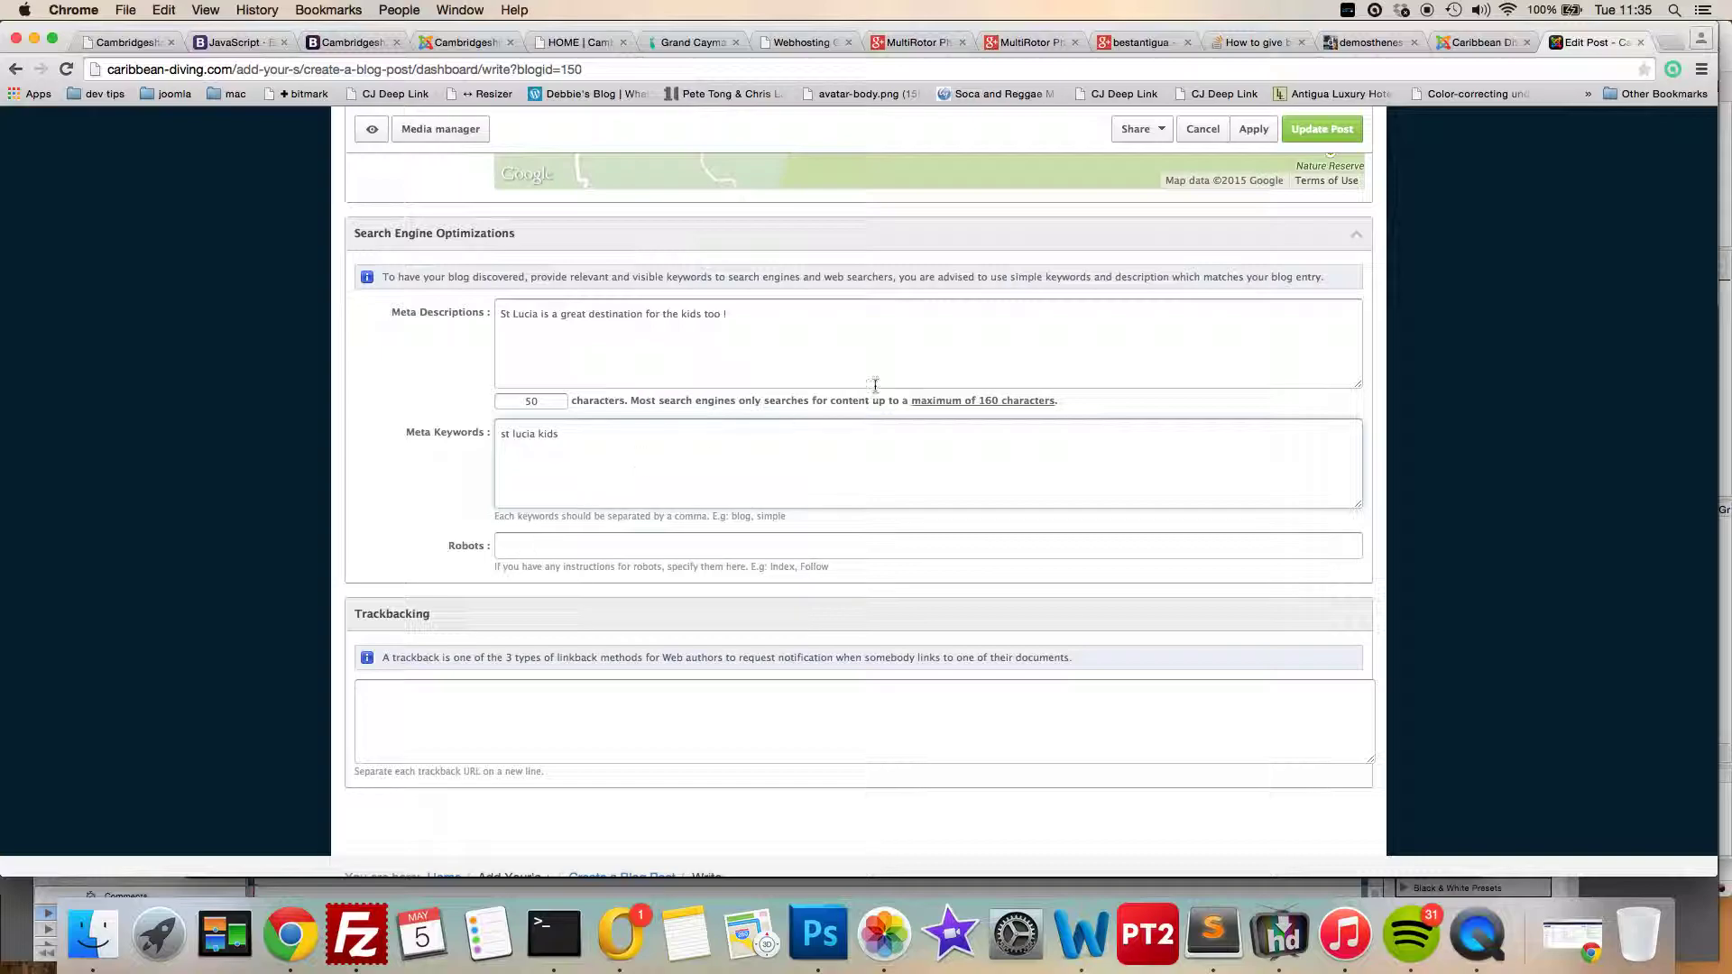
{"action": "left_click", "coordinate": [1317, 129]}
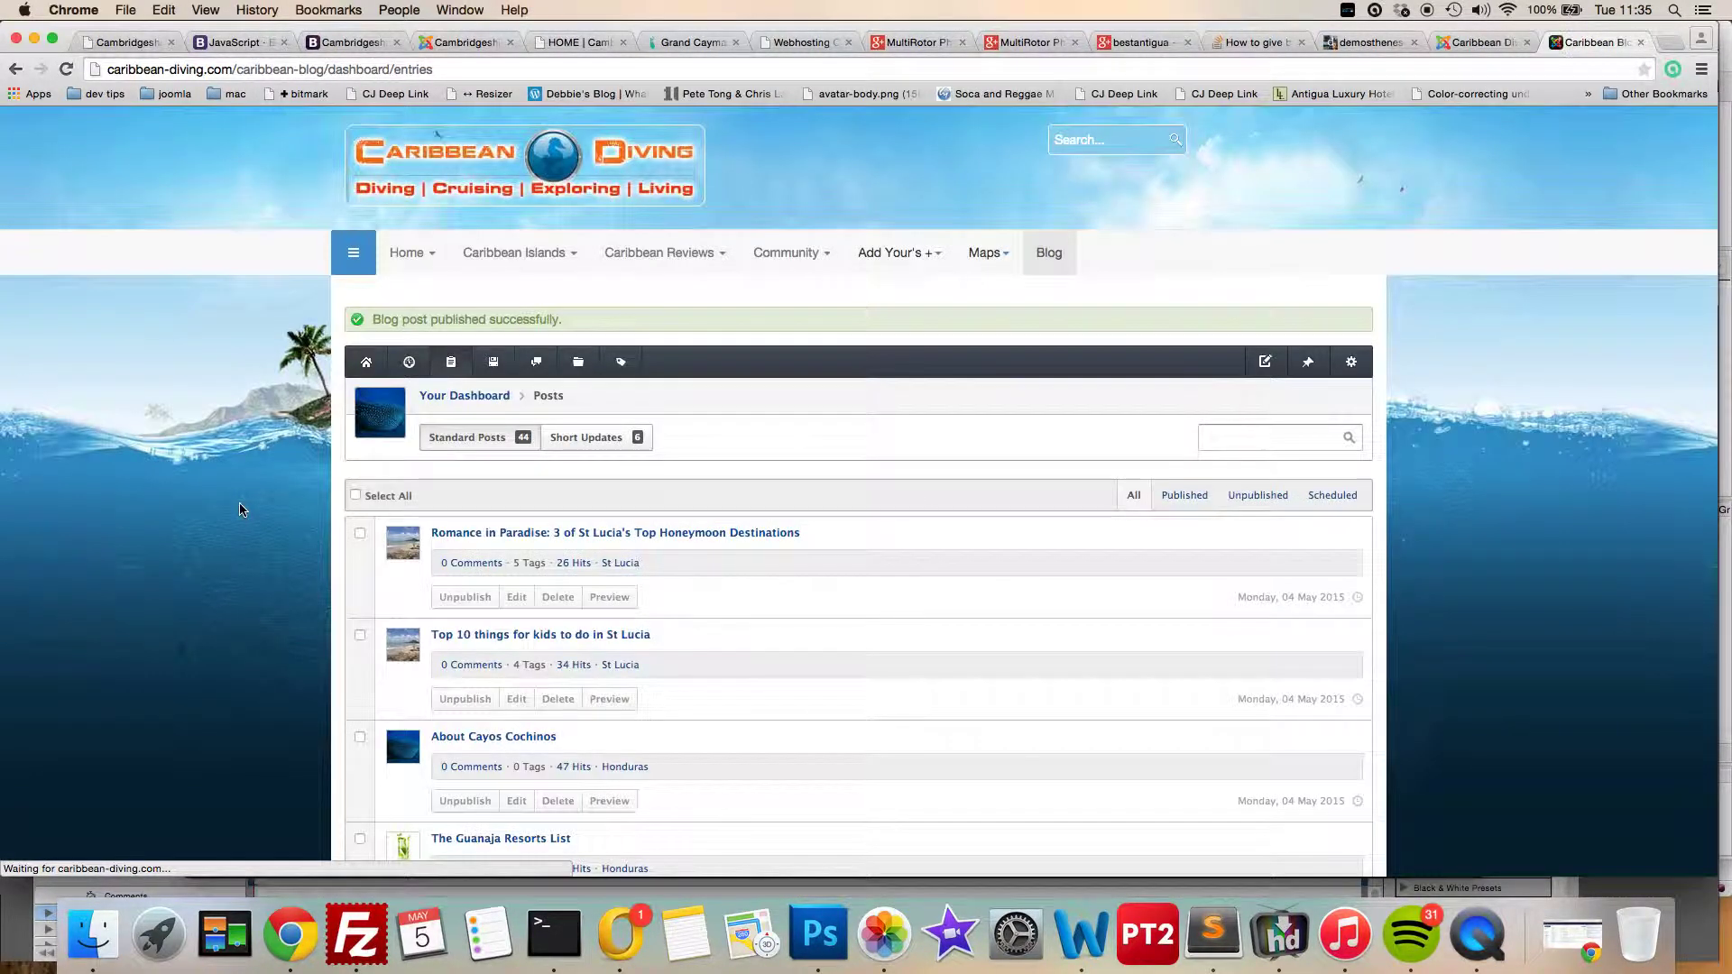
Open the post "'Immersion' in St Lucia – Part 2" from the dashboard's post list for editing.
{"action": "scroll", "coordinate": [242, 510], "scroll_direction": "down", "scroll_amount": 10}
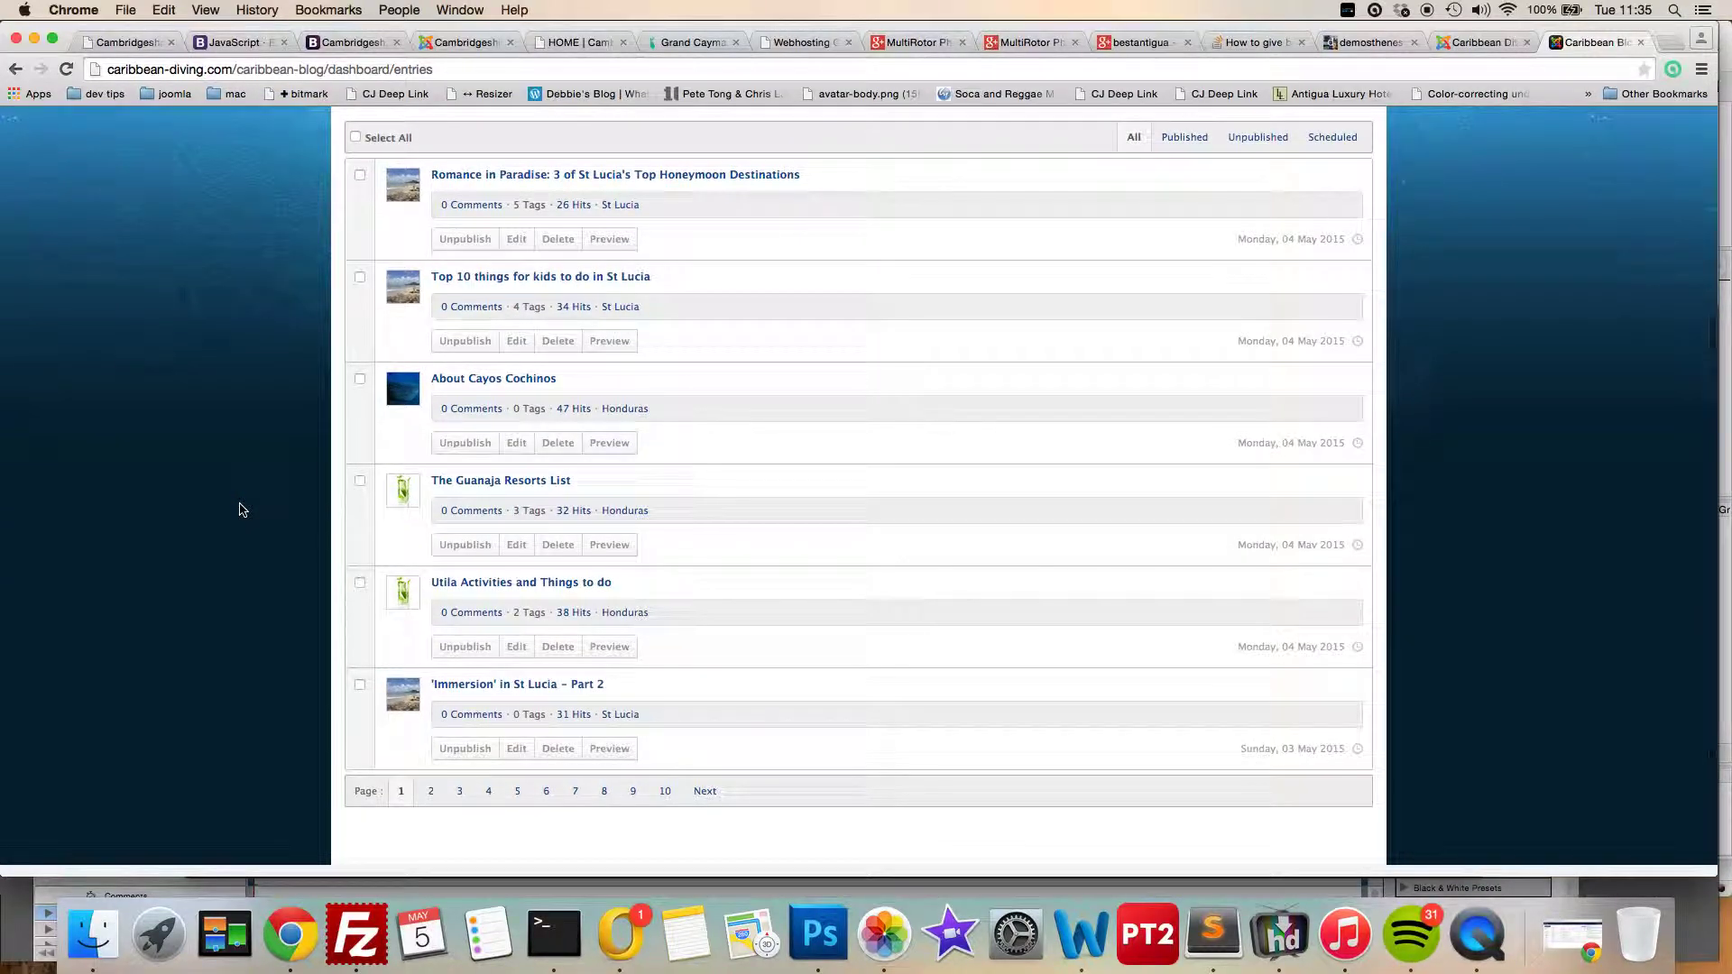
{"action": "scroll", "coordinate": [242, 510], "scroll_direction": "down", "scroll_amount": 3}
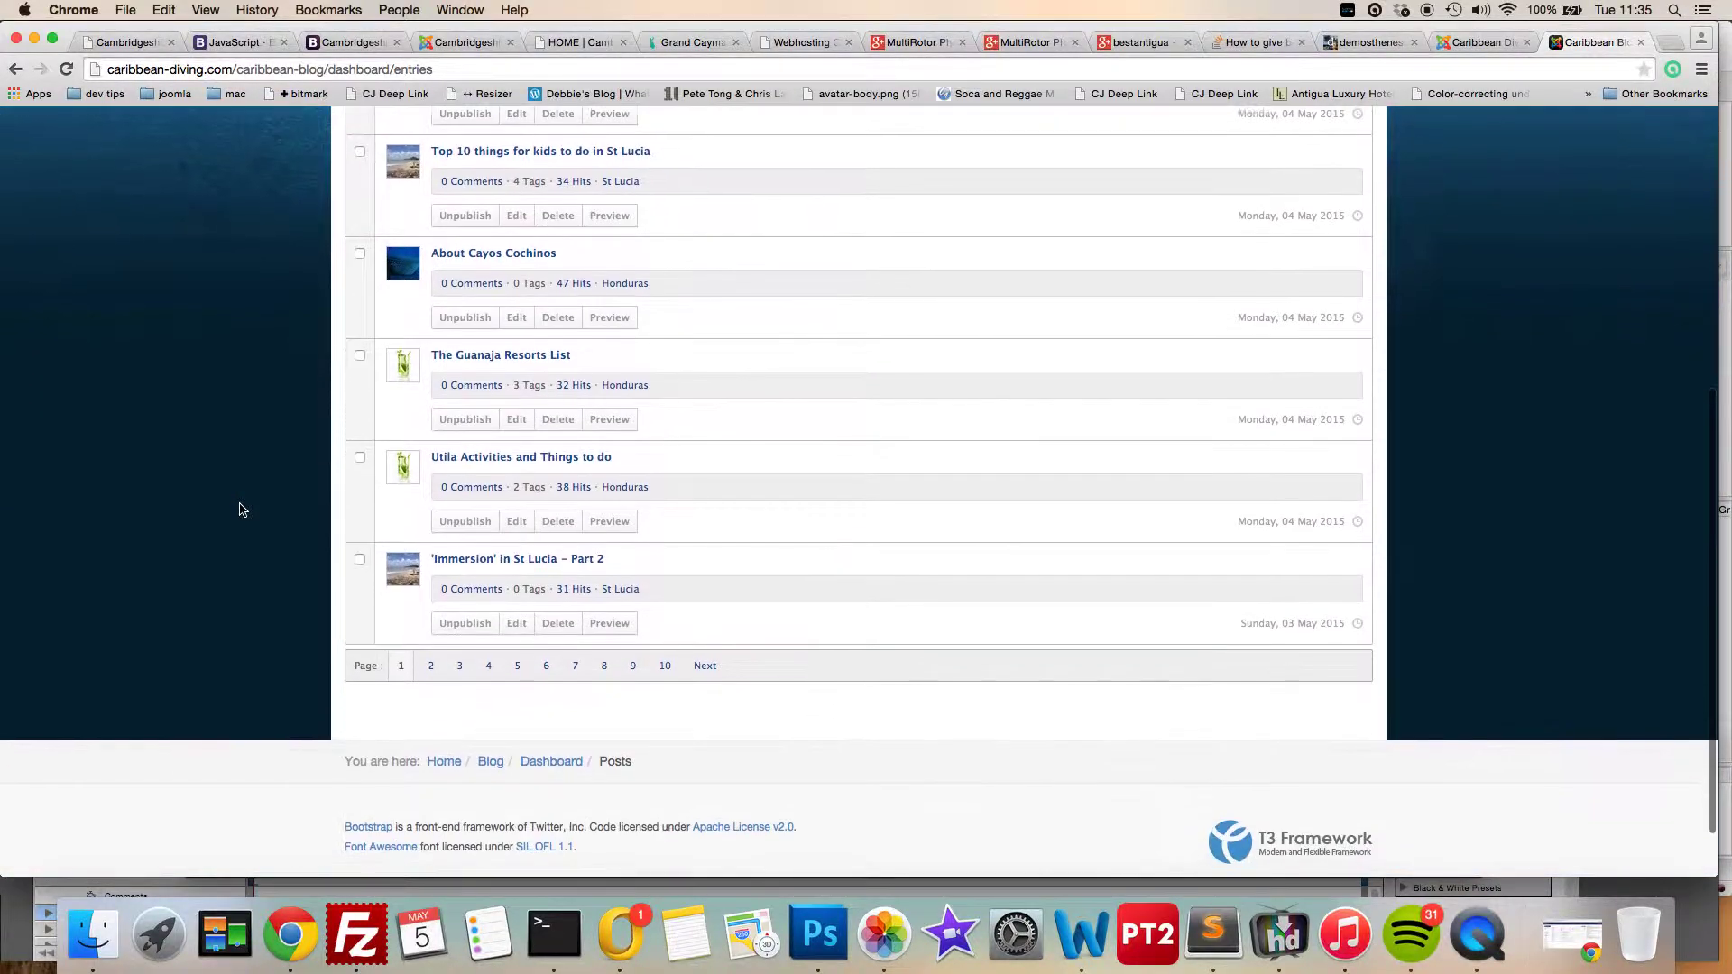
{"action": "left_click", "coordinate": [569, 558]}
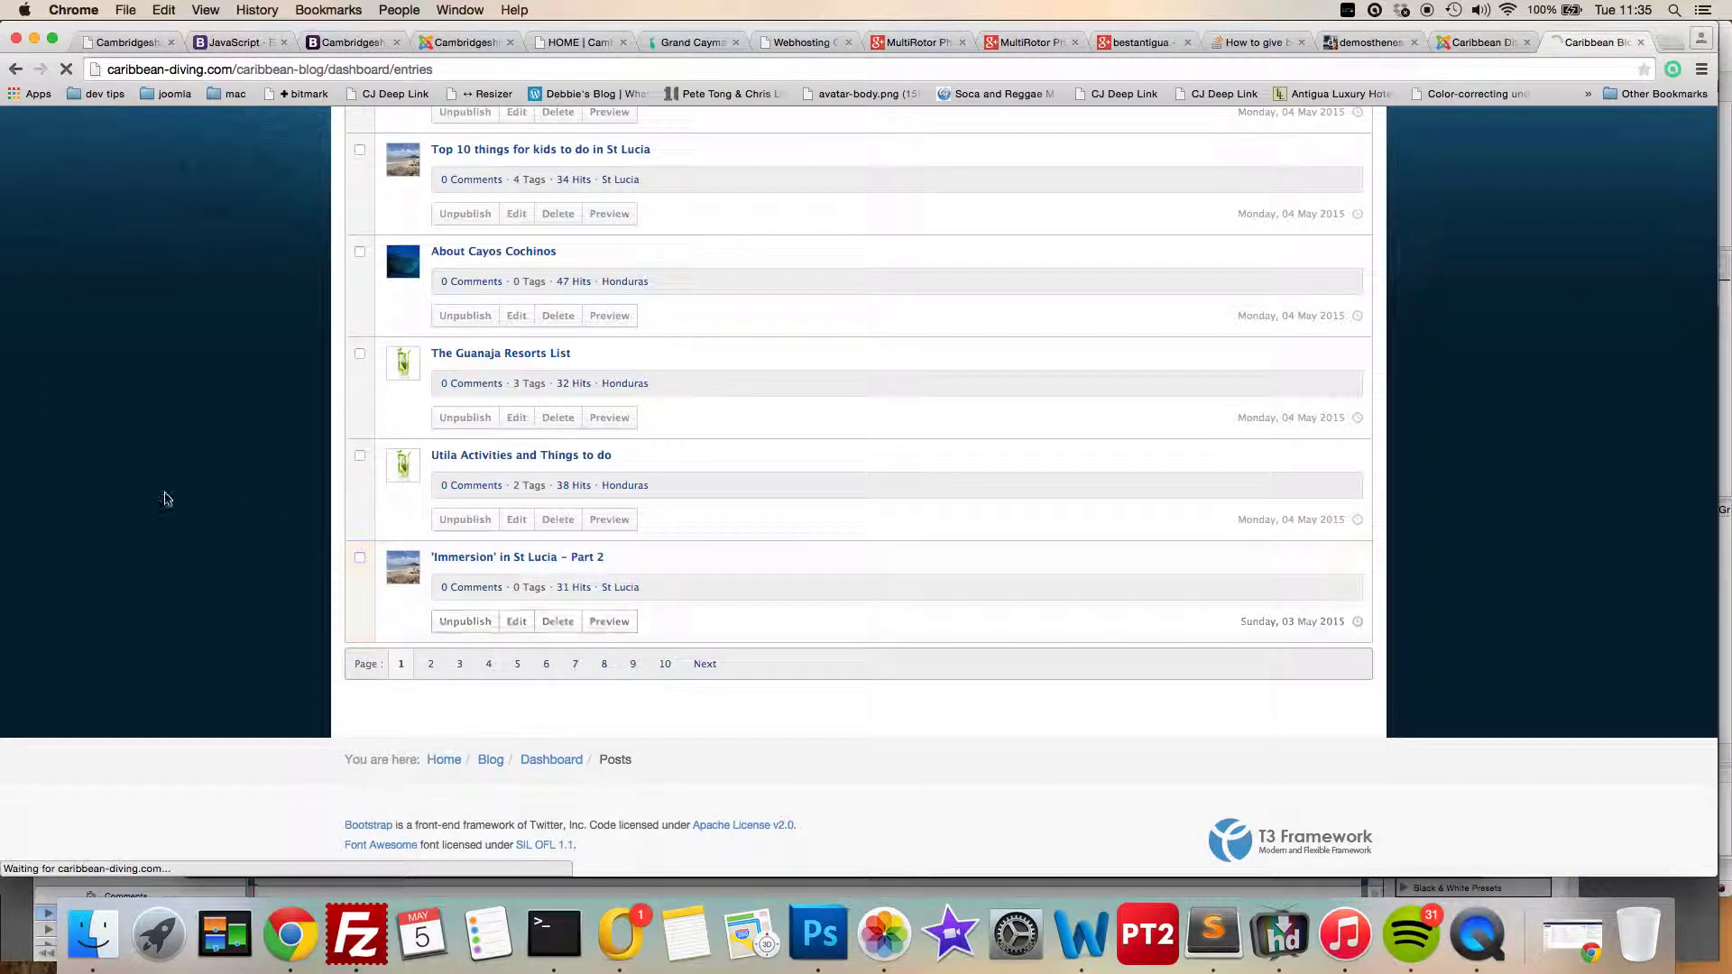
{"action": "scroll", "coordinate": [165, 499], "scroll_direction": "down", "scroll_amount": 10}
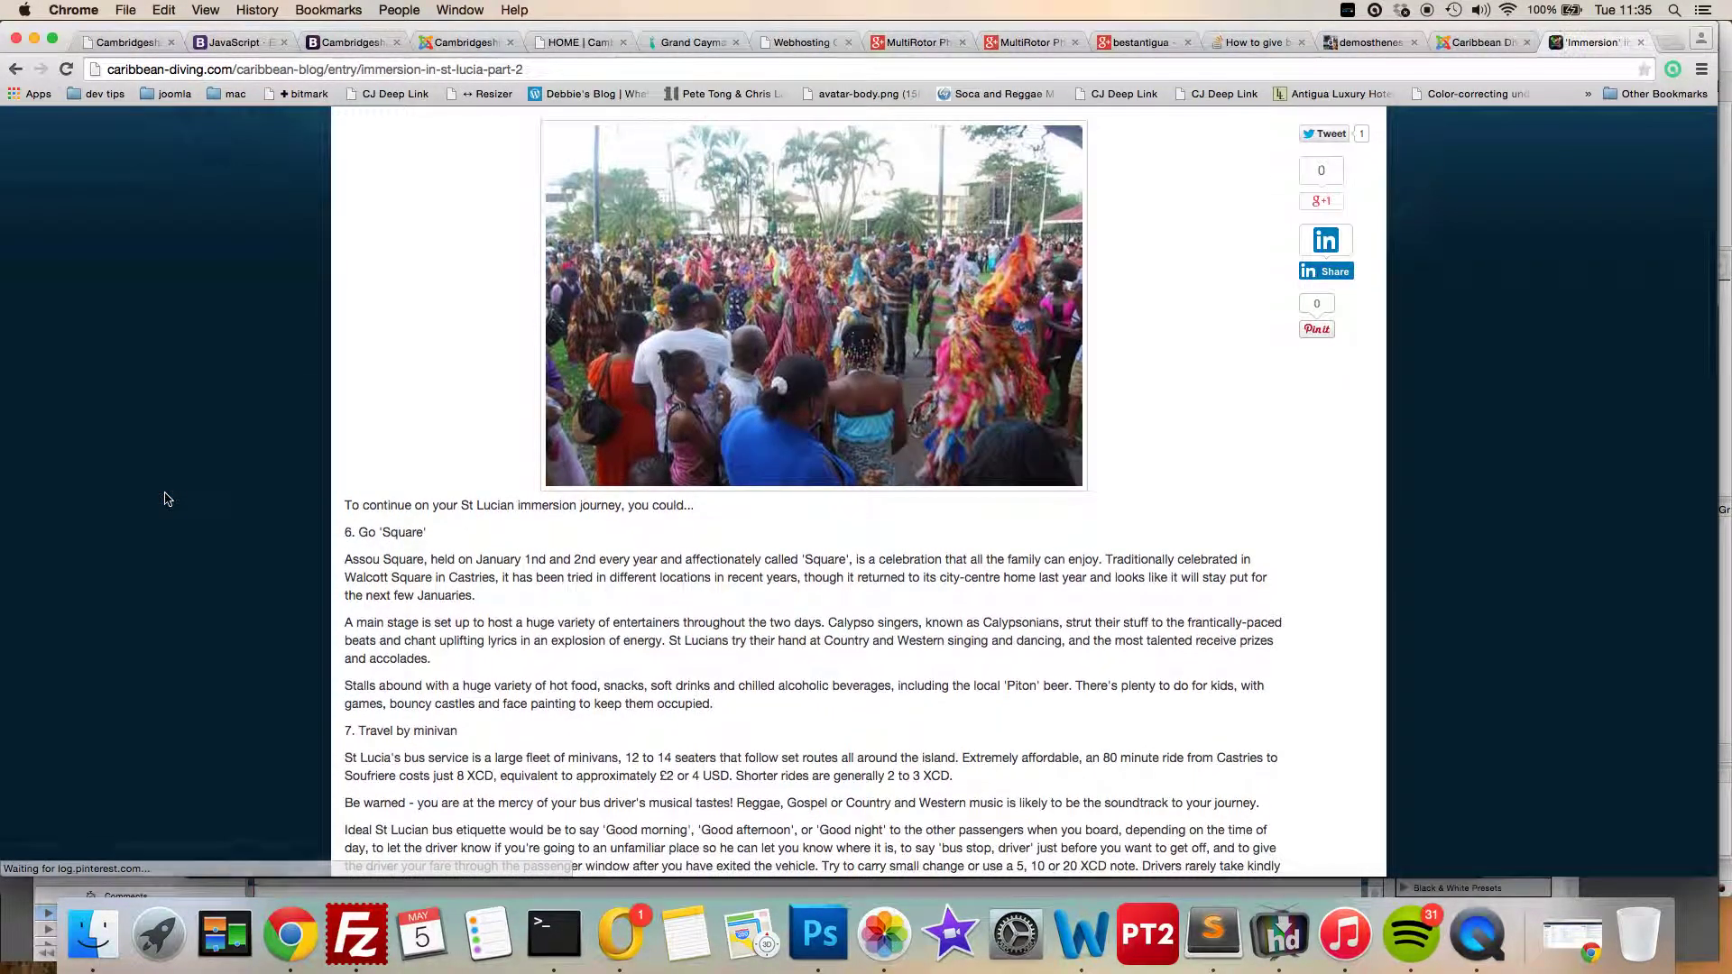
{"action": "scroll", "coordinate": [1086, 298], "scroll_direction": "up", "scroll_amount": 4}
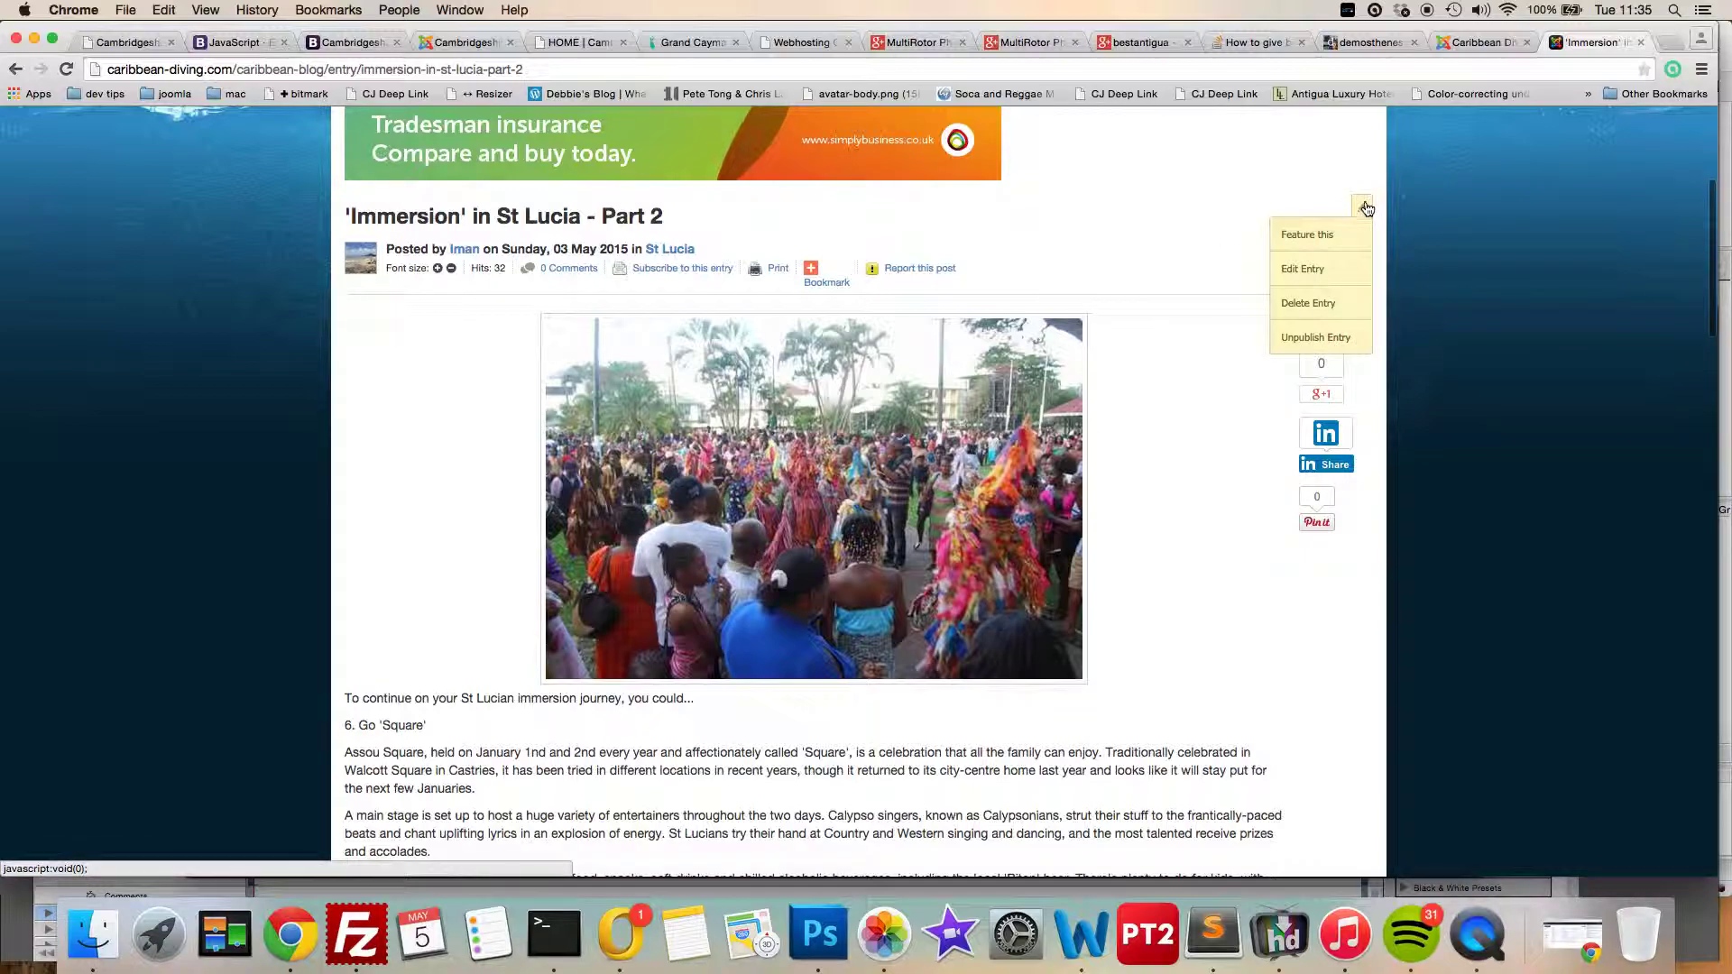
{"action": "mouse_move", "coordinate": [1359, 223]}
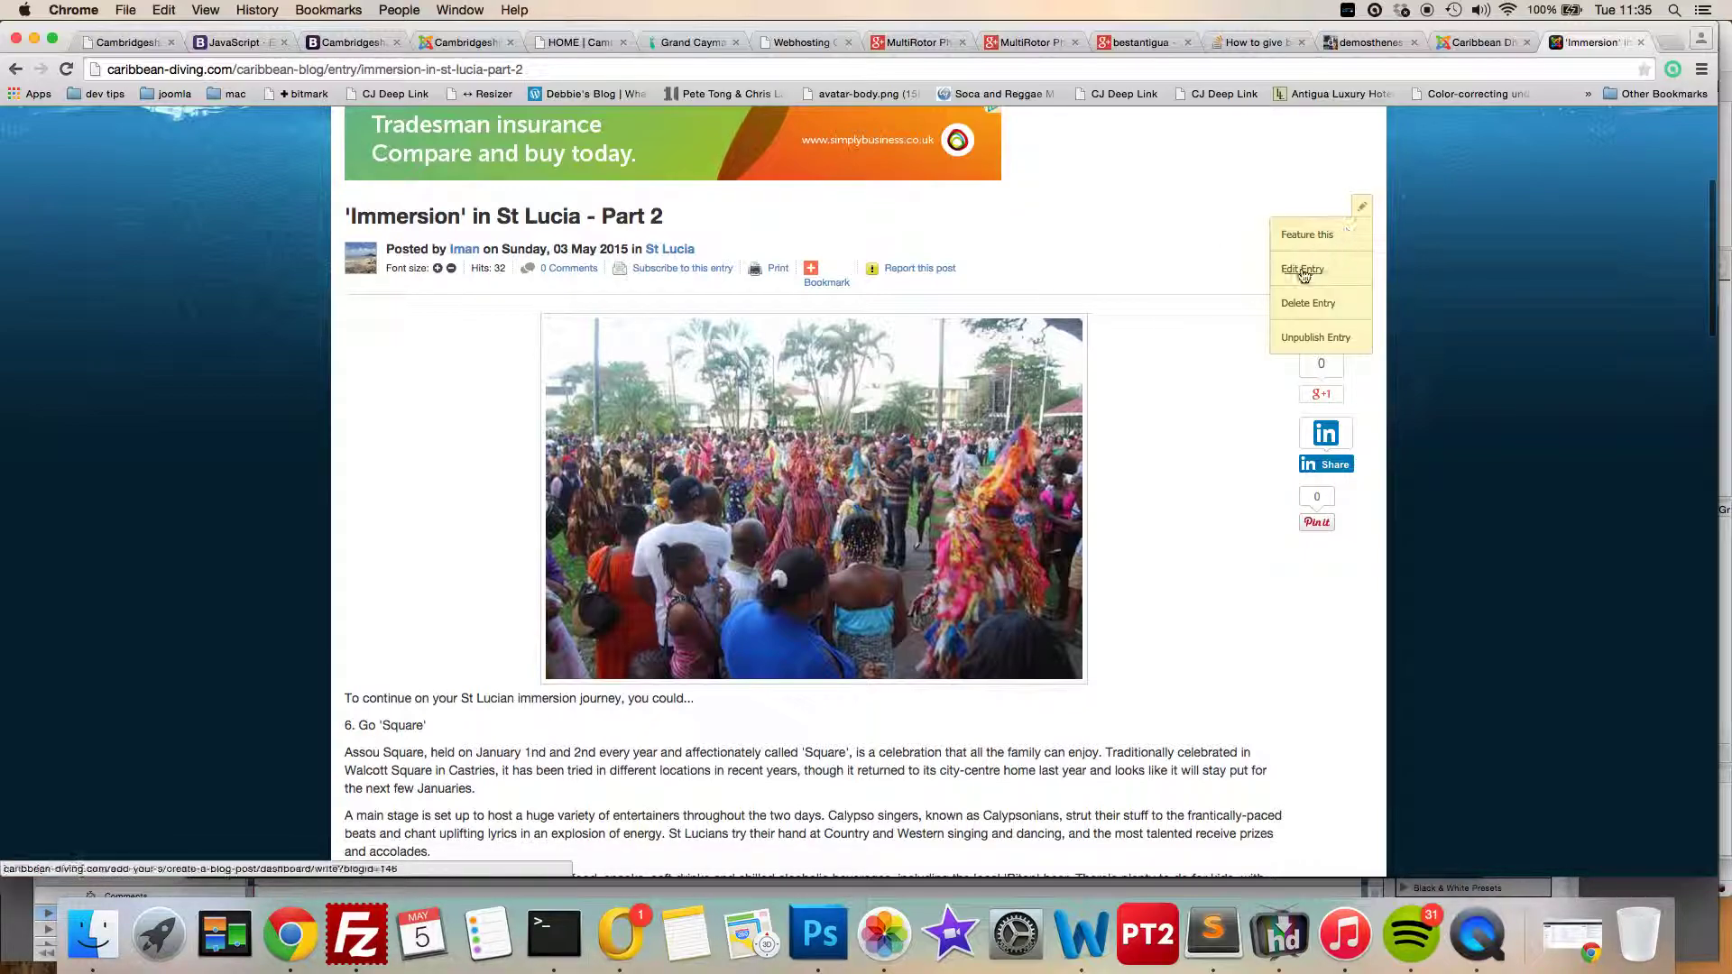
{"action": "left_click", "coordinate": [1304, 276]}
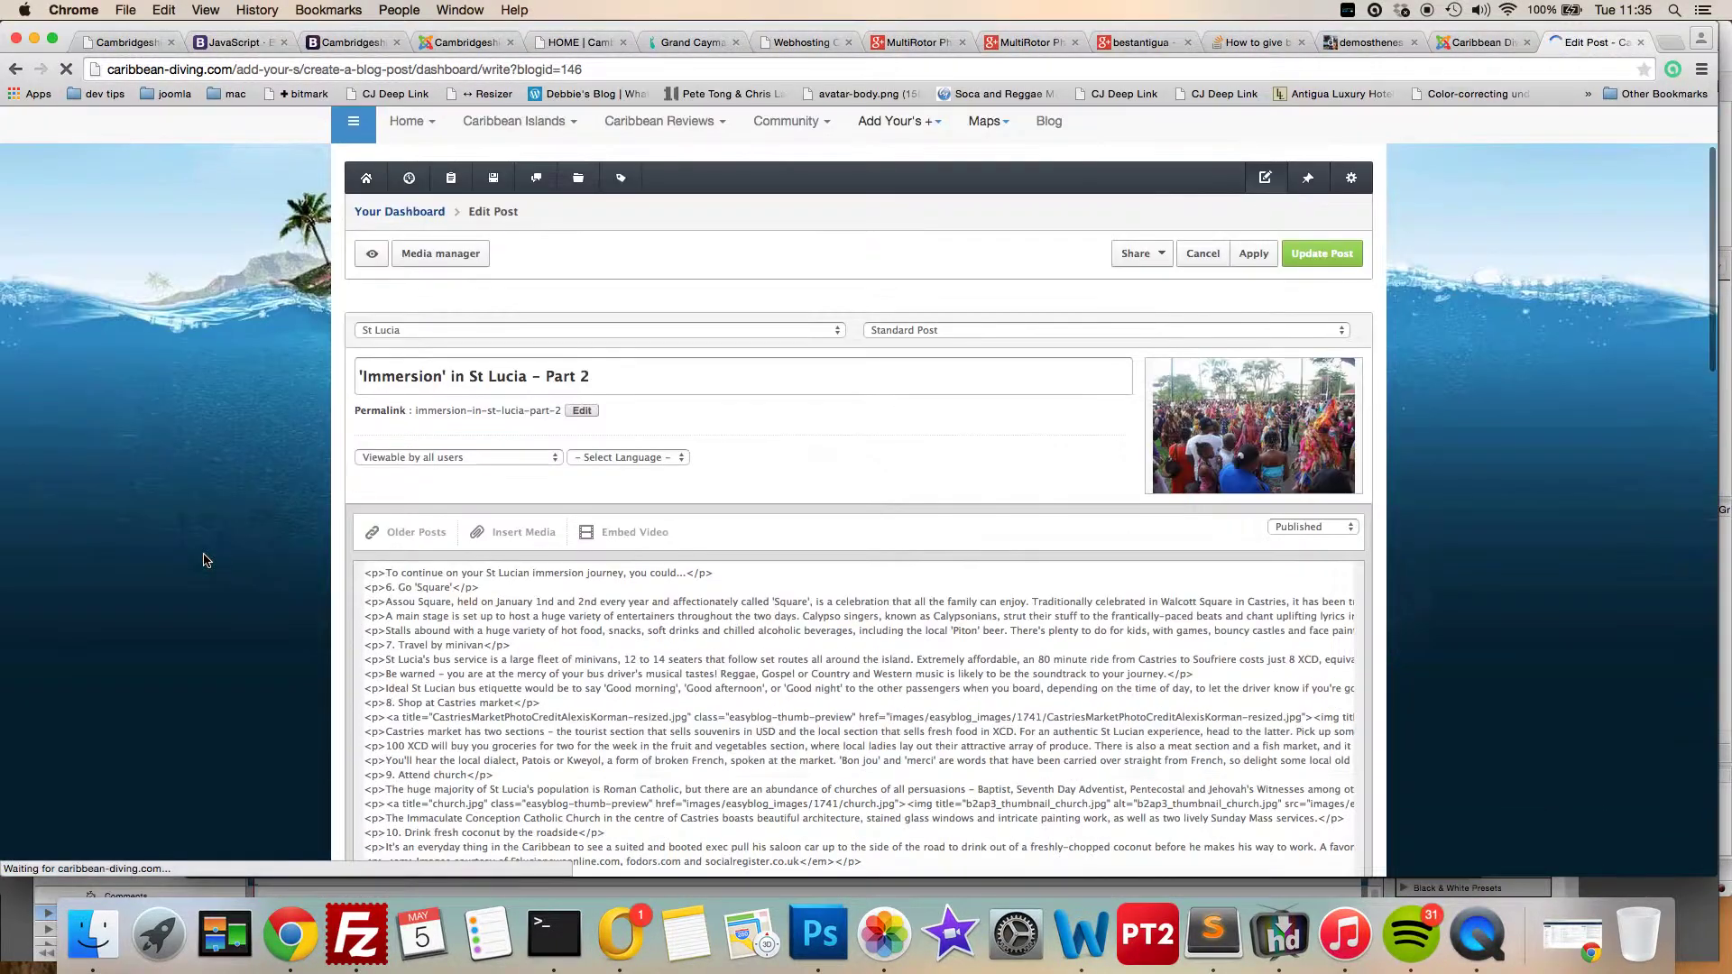
Remove the formatting from the entire body text of the Immersion Part 2 post.
{"action": "scroll", "coordinate": [203, 560], "scroll_direction": "down", "scroll_amount": 3}
{"action": "left_click", "coordinate": [521, 570]}
{"action": "key", "text": "super+a"}
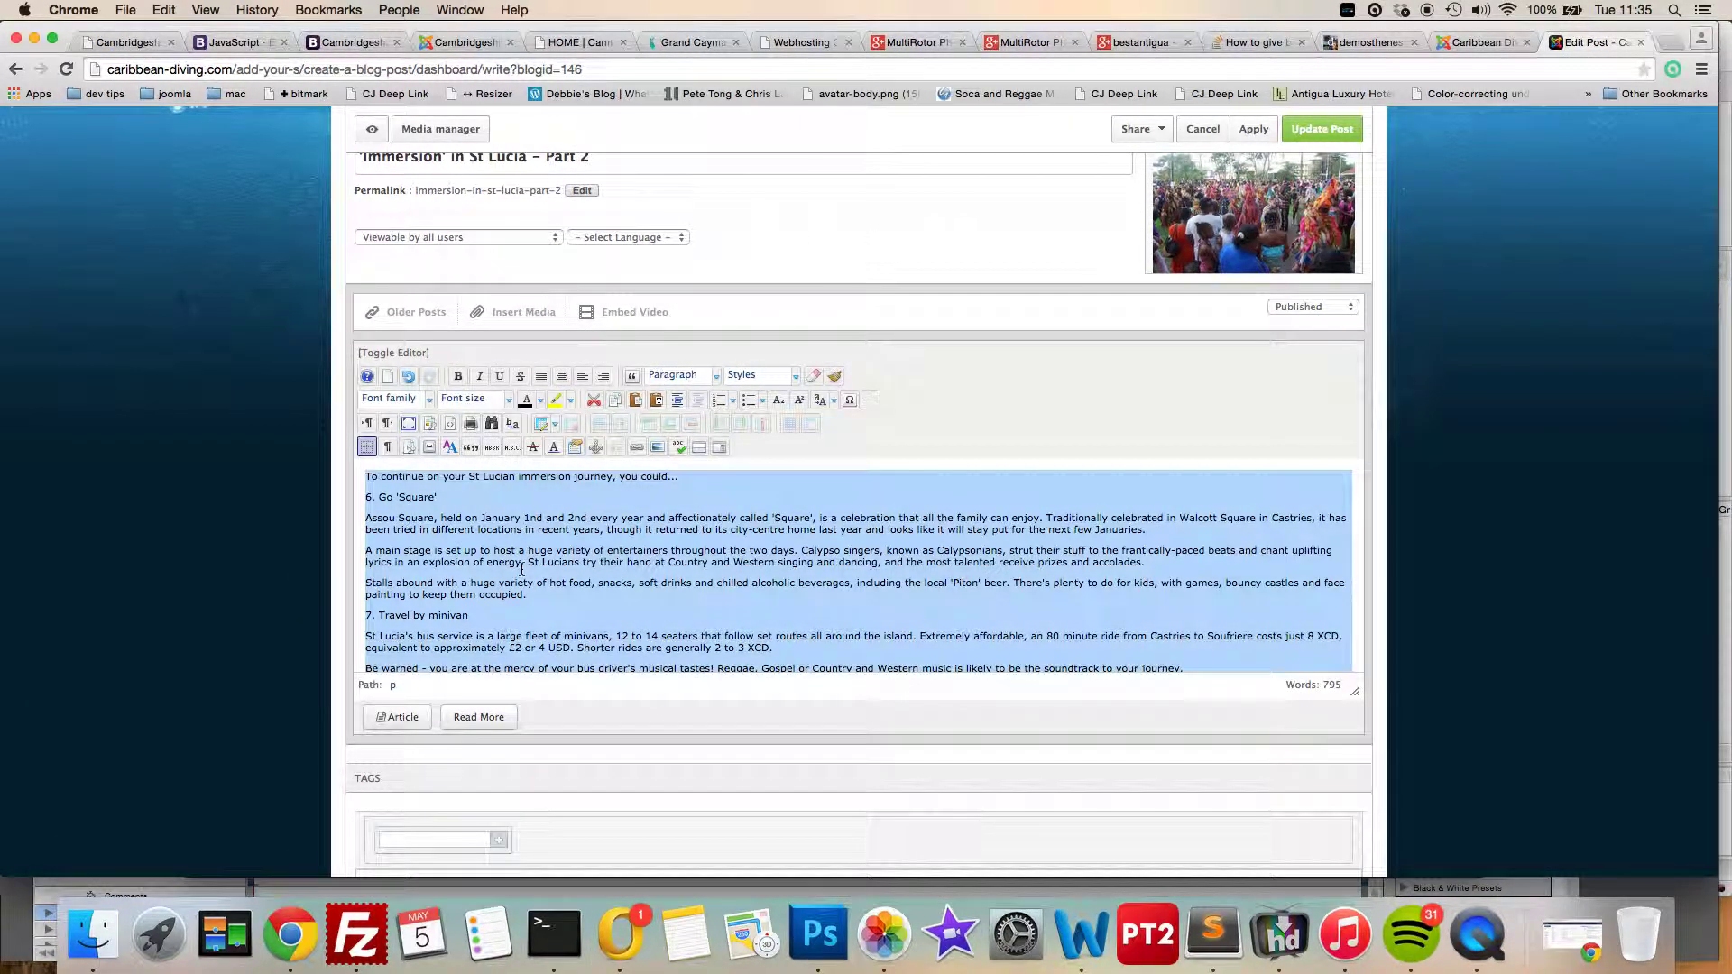
{"action": "left_click", "coordinate": [815, 377]}
Add the "St Lucia" tag to the Immersion Part 2 post.
{"action": "scroll", "coordinate": [553, 572], "scroll_direction": "down", "scroll_amount": 5}
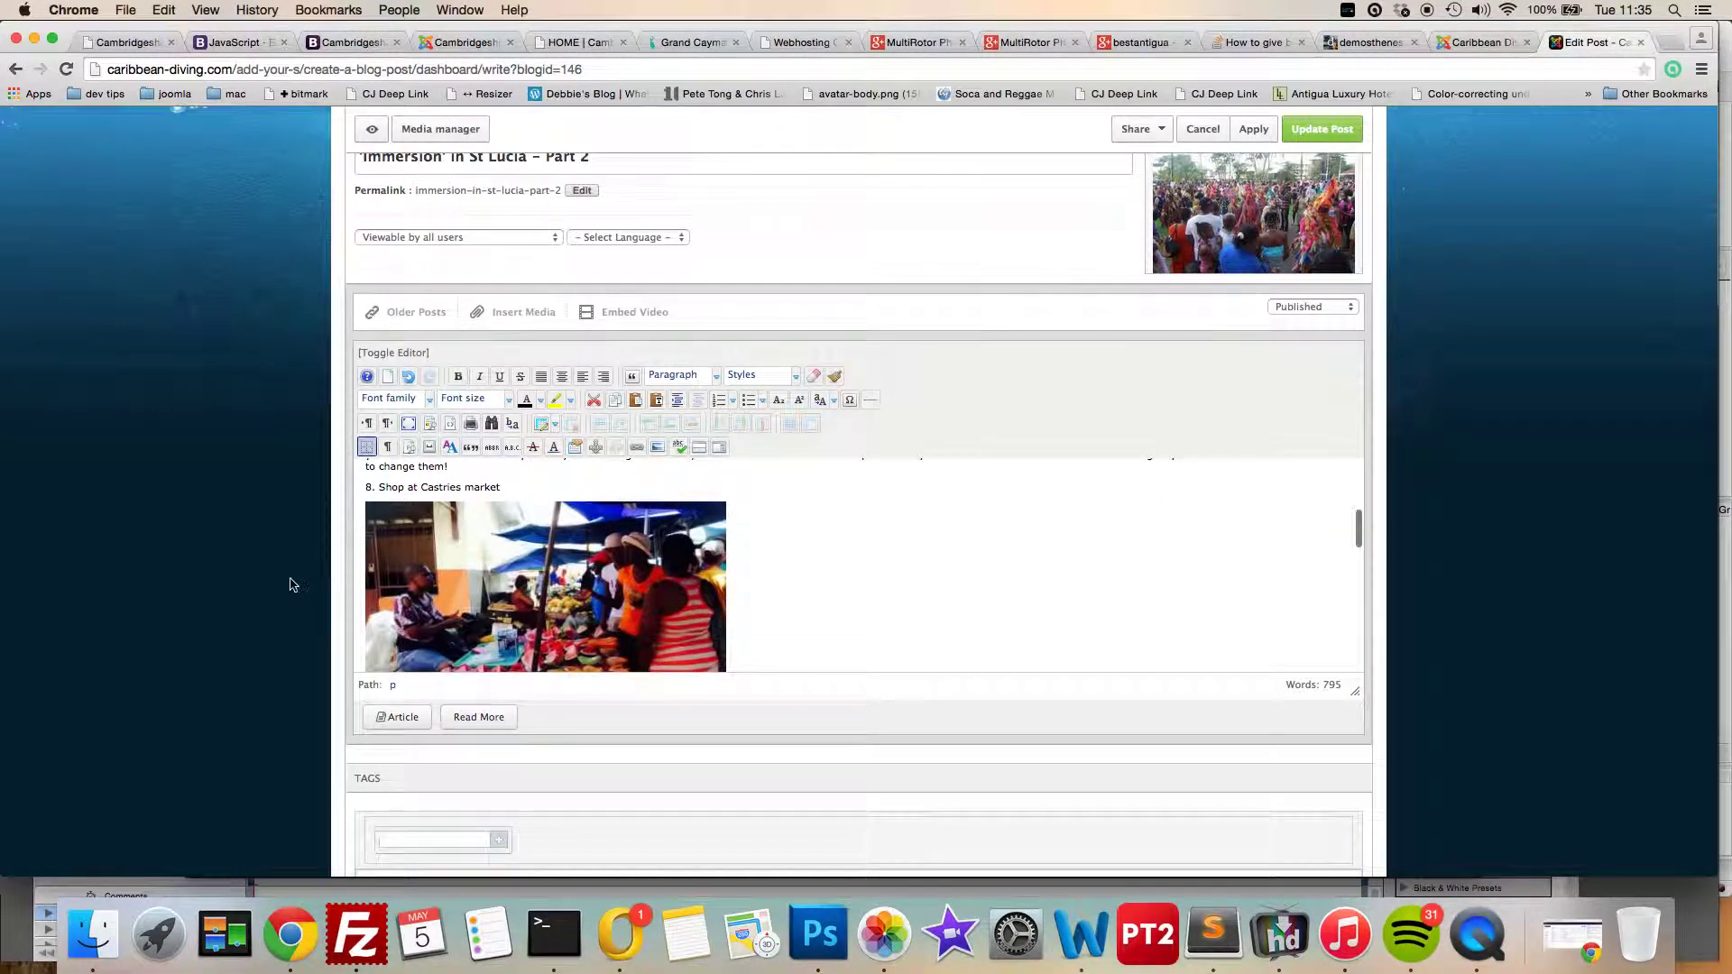
{"action": "scroll", "coordinate": [282, 580], "scroll_direction": "down", "scroll_amount": 3}
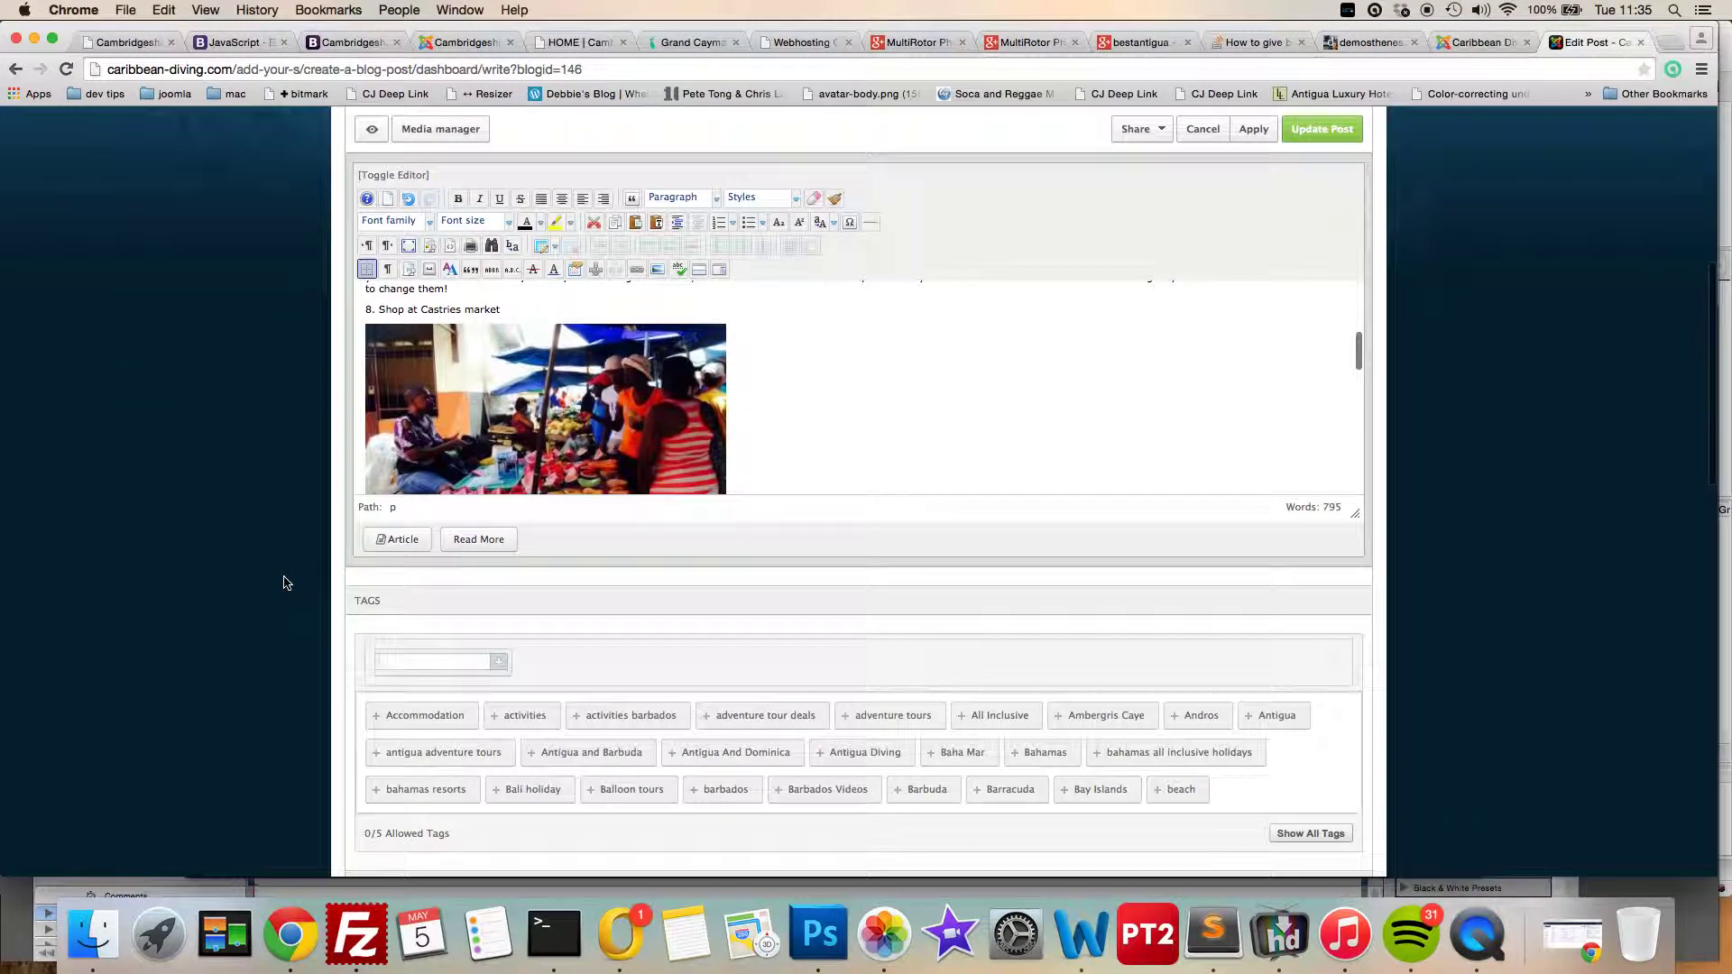
{"action": "left_click", "coordinate": [404, 659]}
{"action": "type", "text": "St K"}
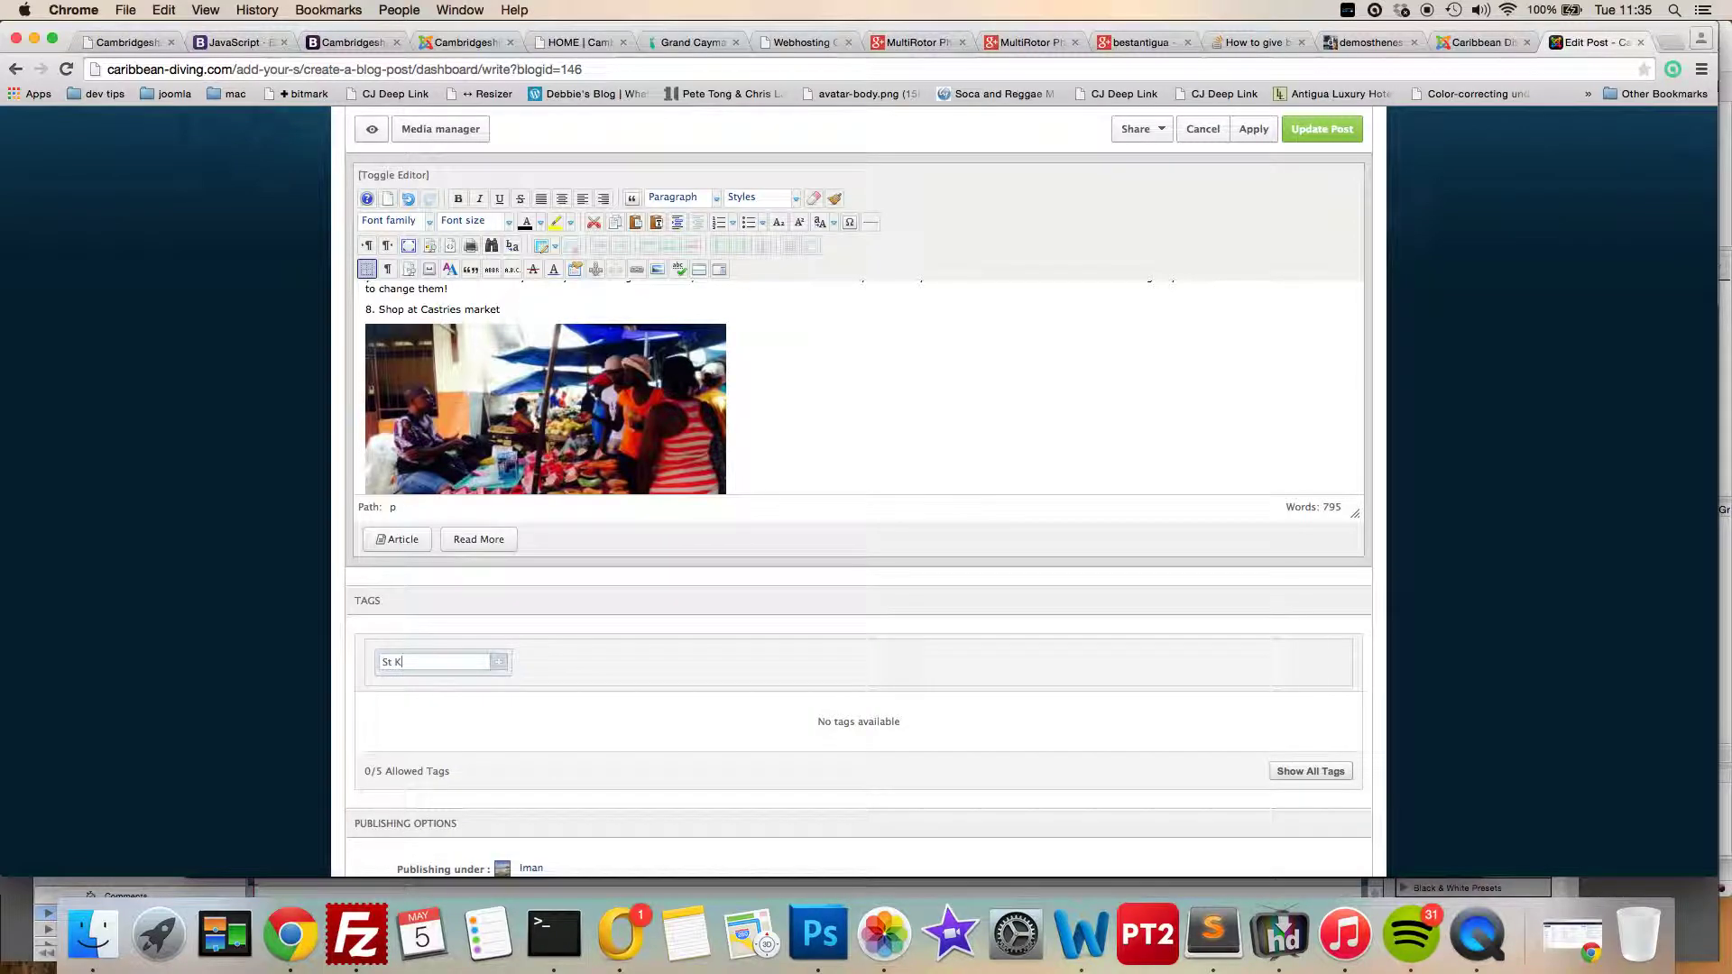
{"action": "key", "text": "BackSpace"}
{"action": "type", "text": "Lucia"}
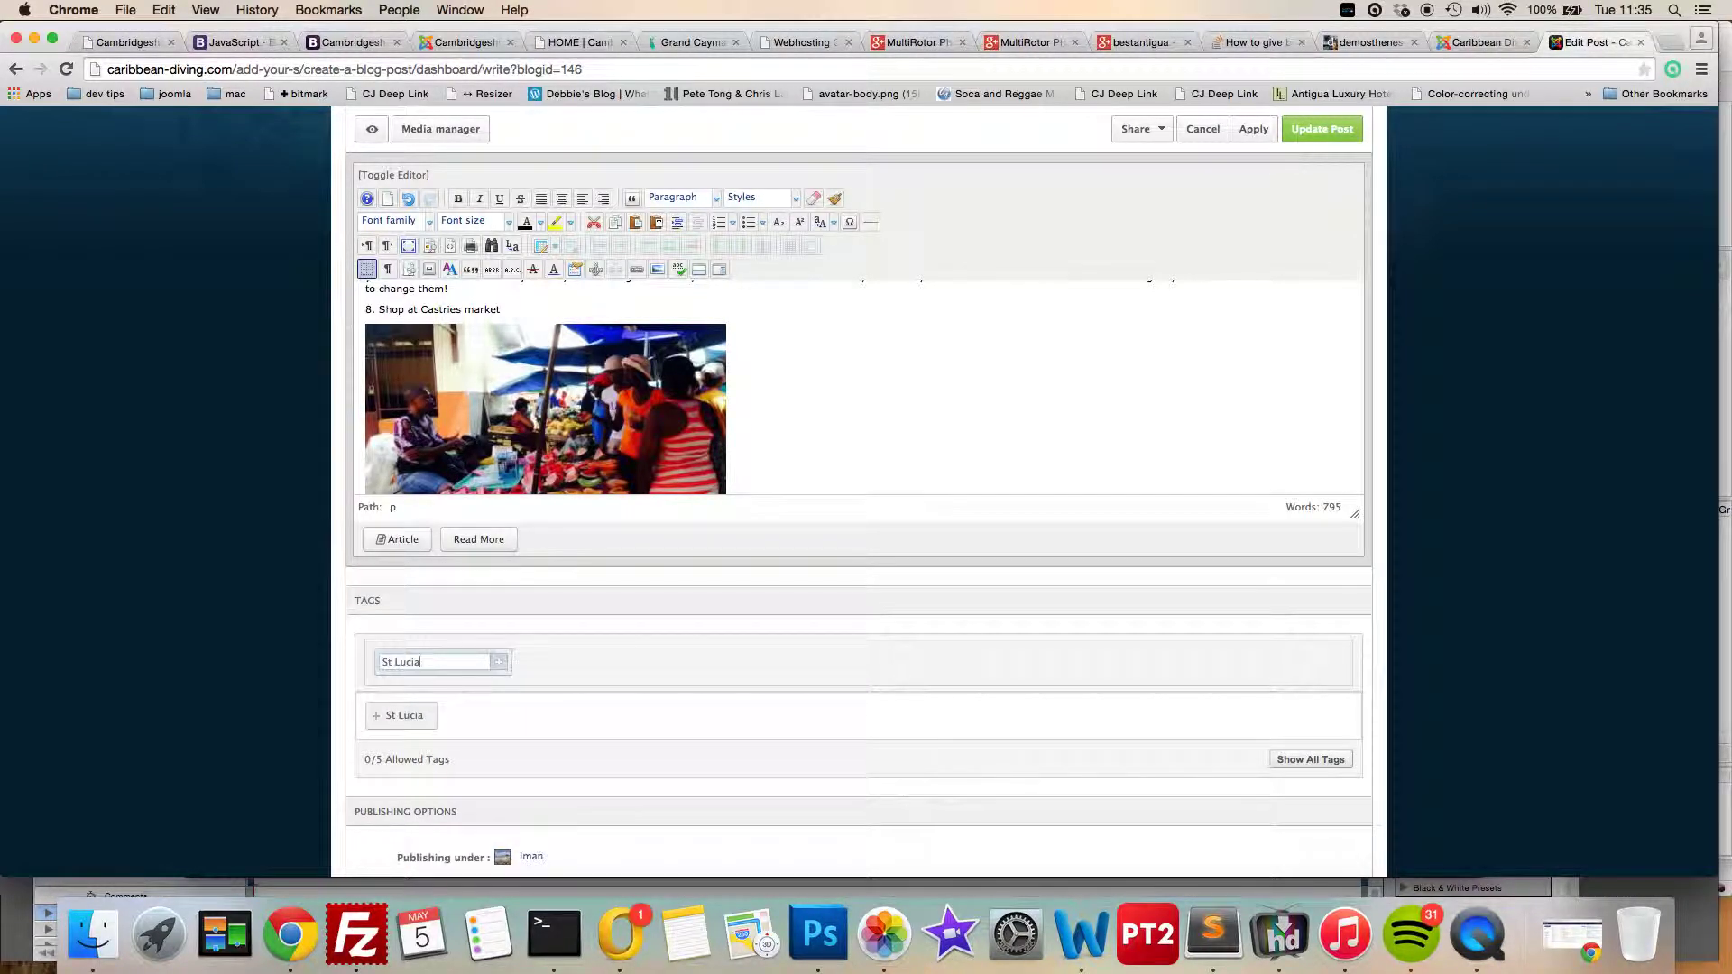
{"action": "key", "text": "Return"}
Set the Immersion Part 2 post's location to Saint Lucia by searching for "St Lucia", and update the post.
{"action": "scroll", "coordinate": [207, 682], "scroll_direction": "down", "scroll_amount": 10}
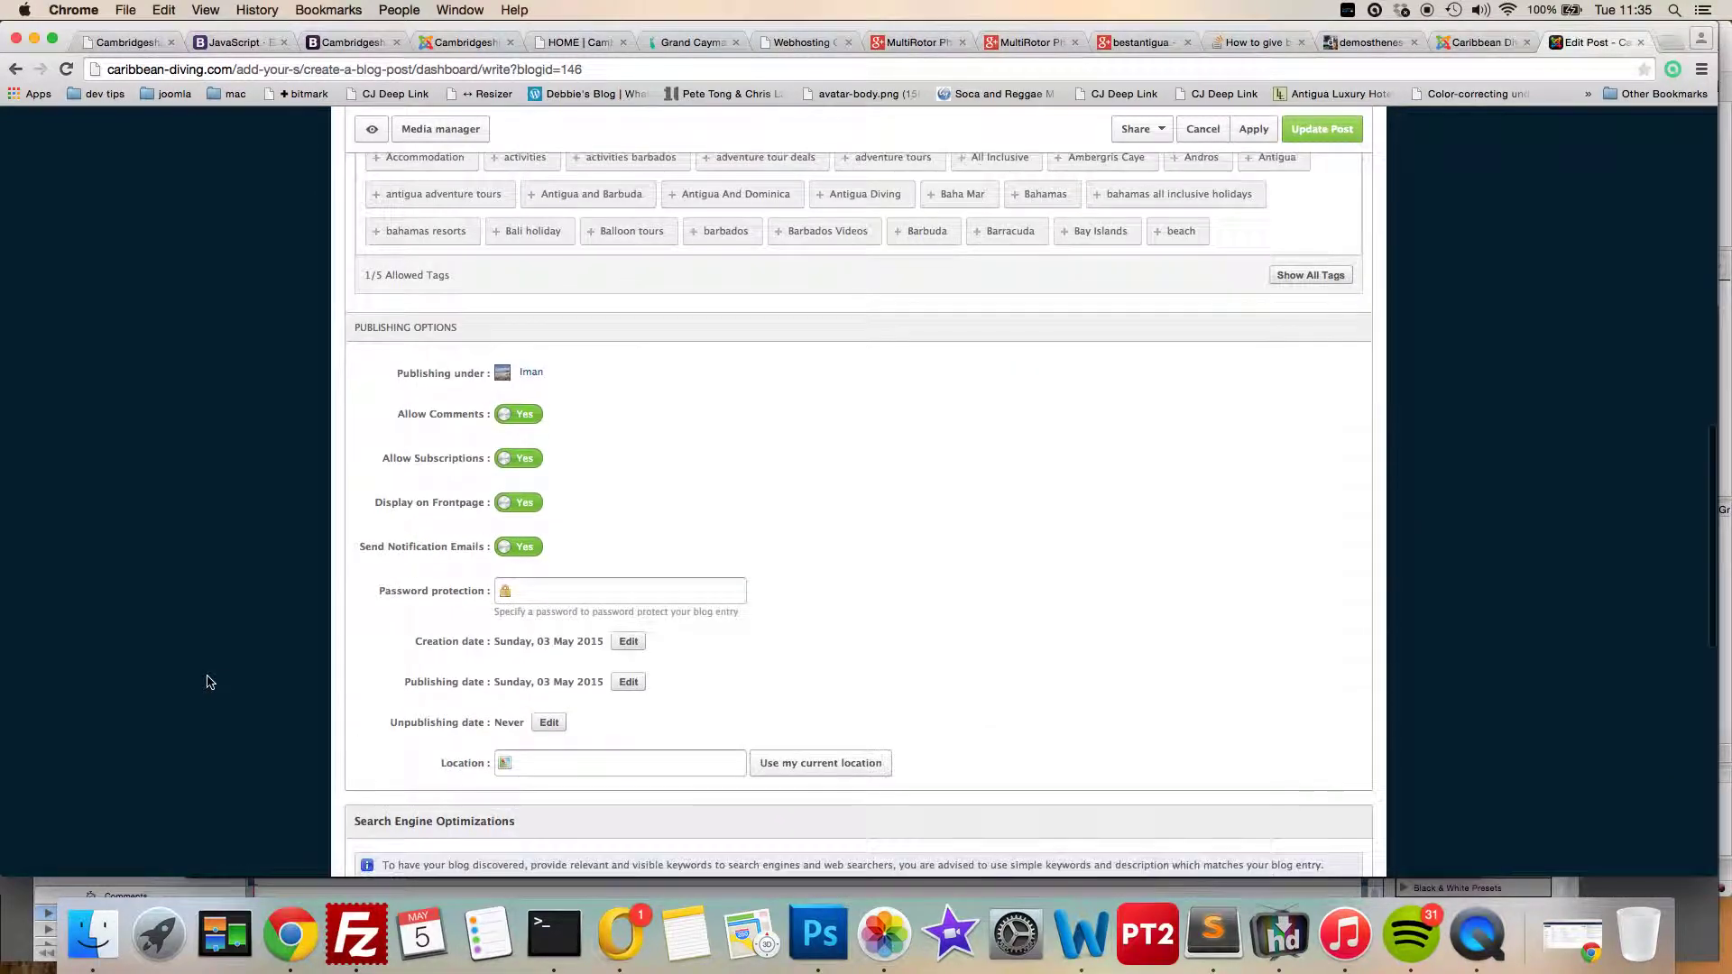
{"action": "scroll", "coordinate": [207, 682], "scroll_direction": "down", "scroll_amount": 3}
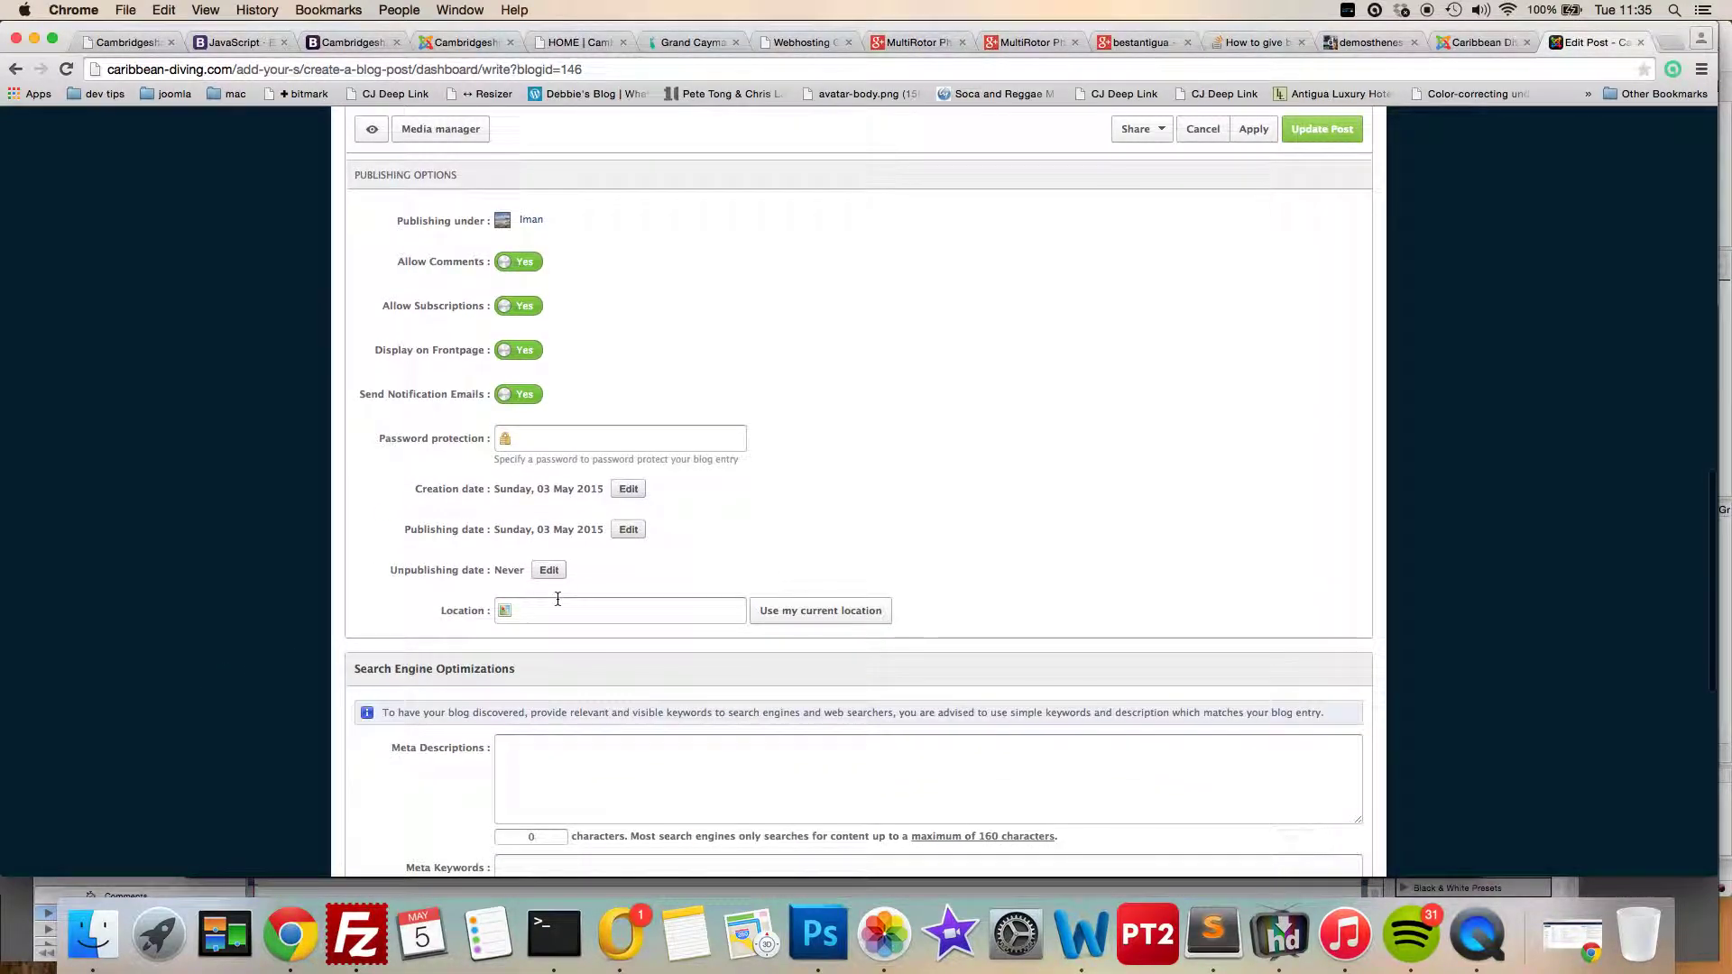
{"action": "left_click", "coordinate": [555, 609]}
{"action": "type", "text": "St "}
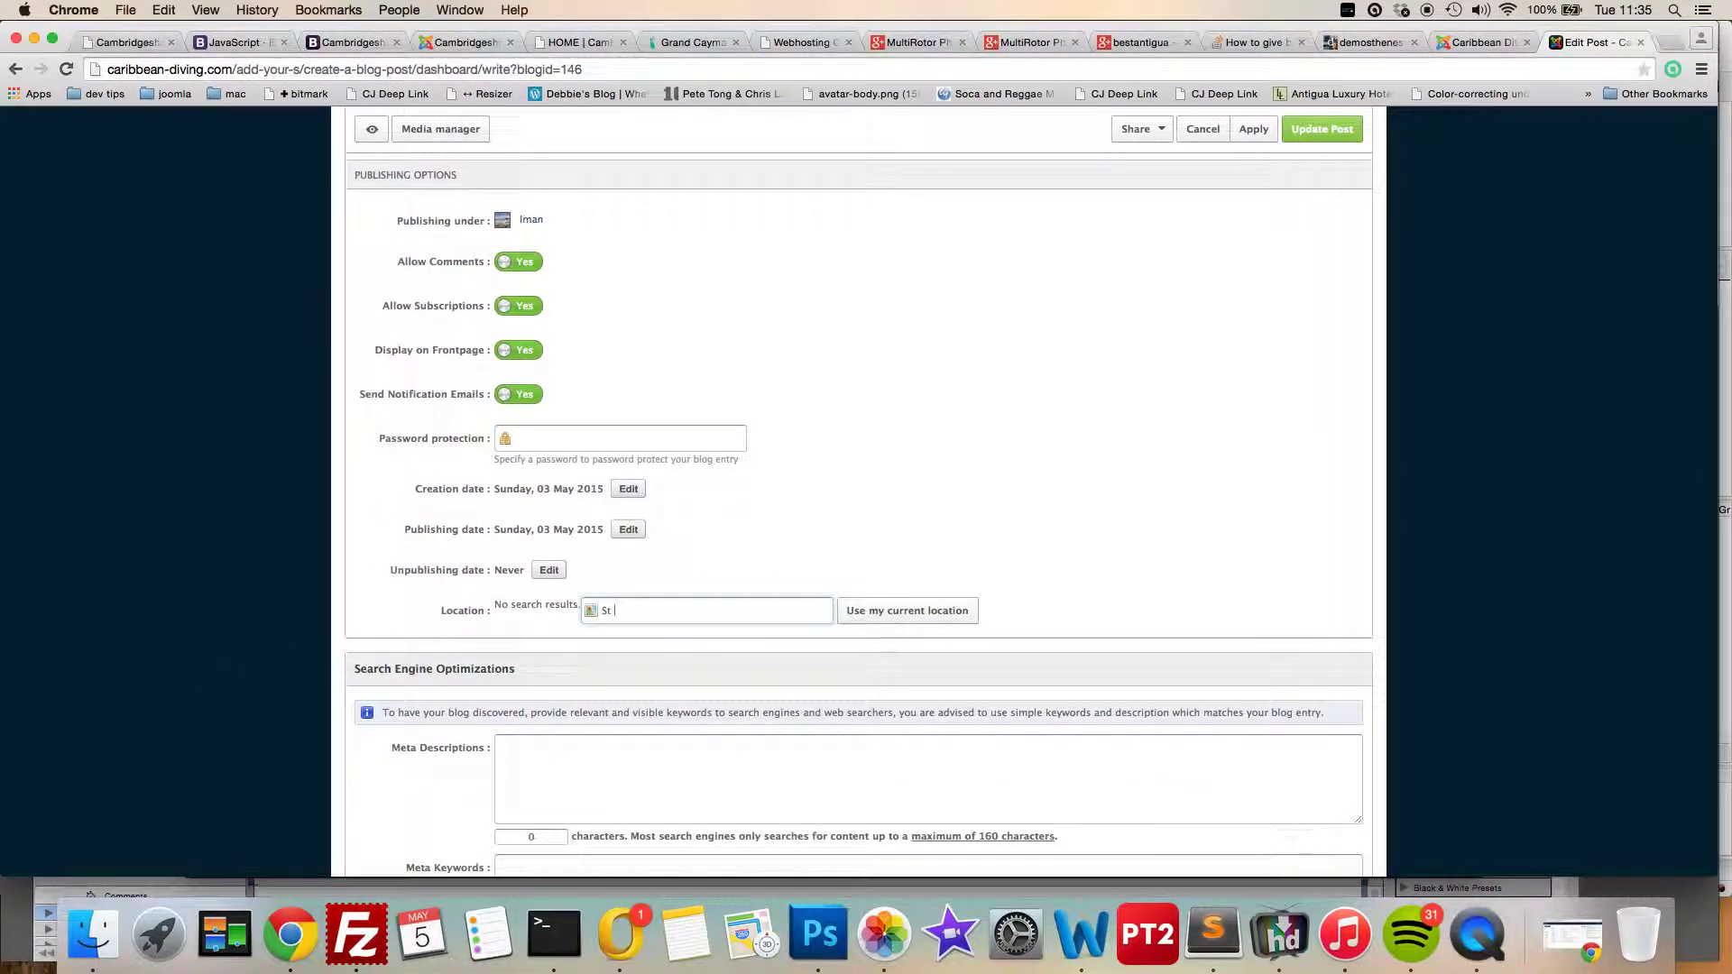
{"action": "type", "text": "lucia"}
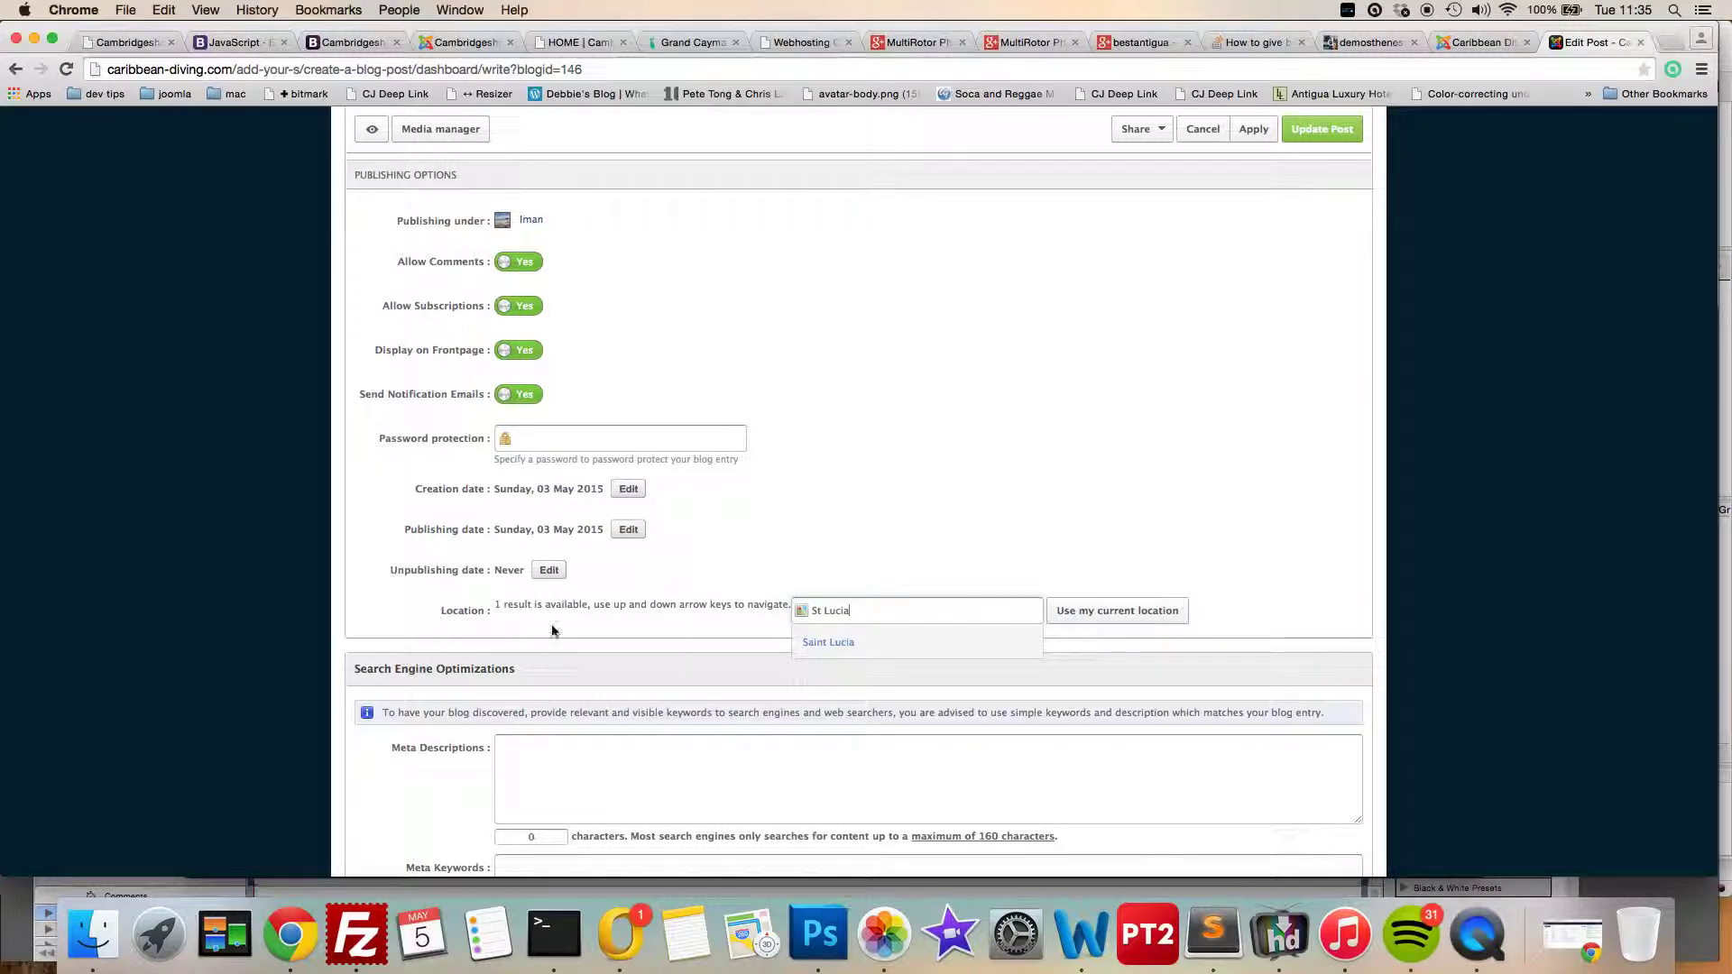
{"action": "left_click", "coordinate": [838, 643]}
{"action": "scroll", "coordinate": [108, 634], "scroll_direction": "down", "scroll_amount": 3}
{"action": "scroll", "coordinate": [109, 634], "scroll_direction": "down", "scroll_amount": 3}
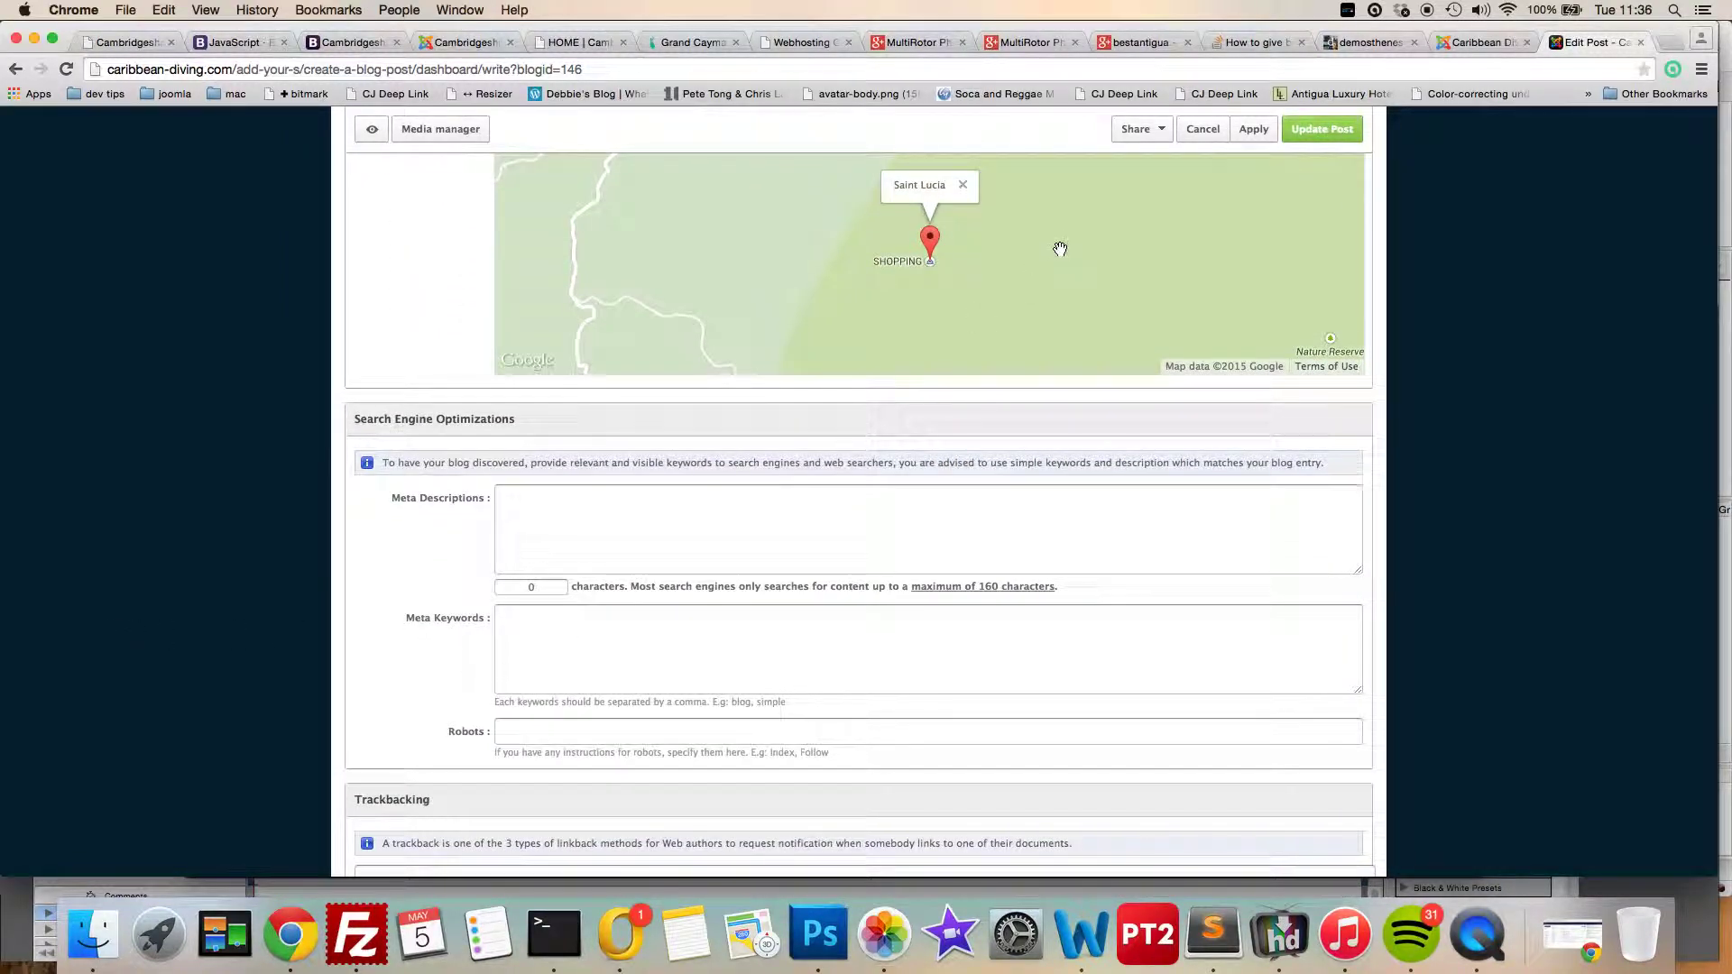
{"action": "left_click", "coordinate": [1324, 129]}
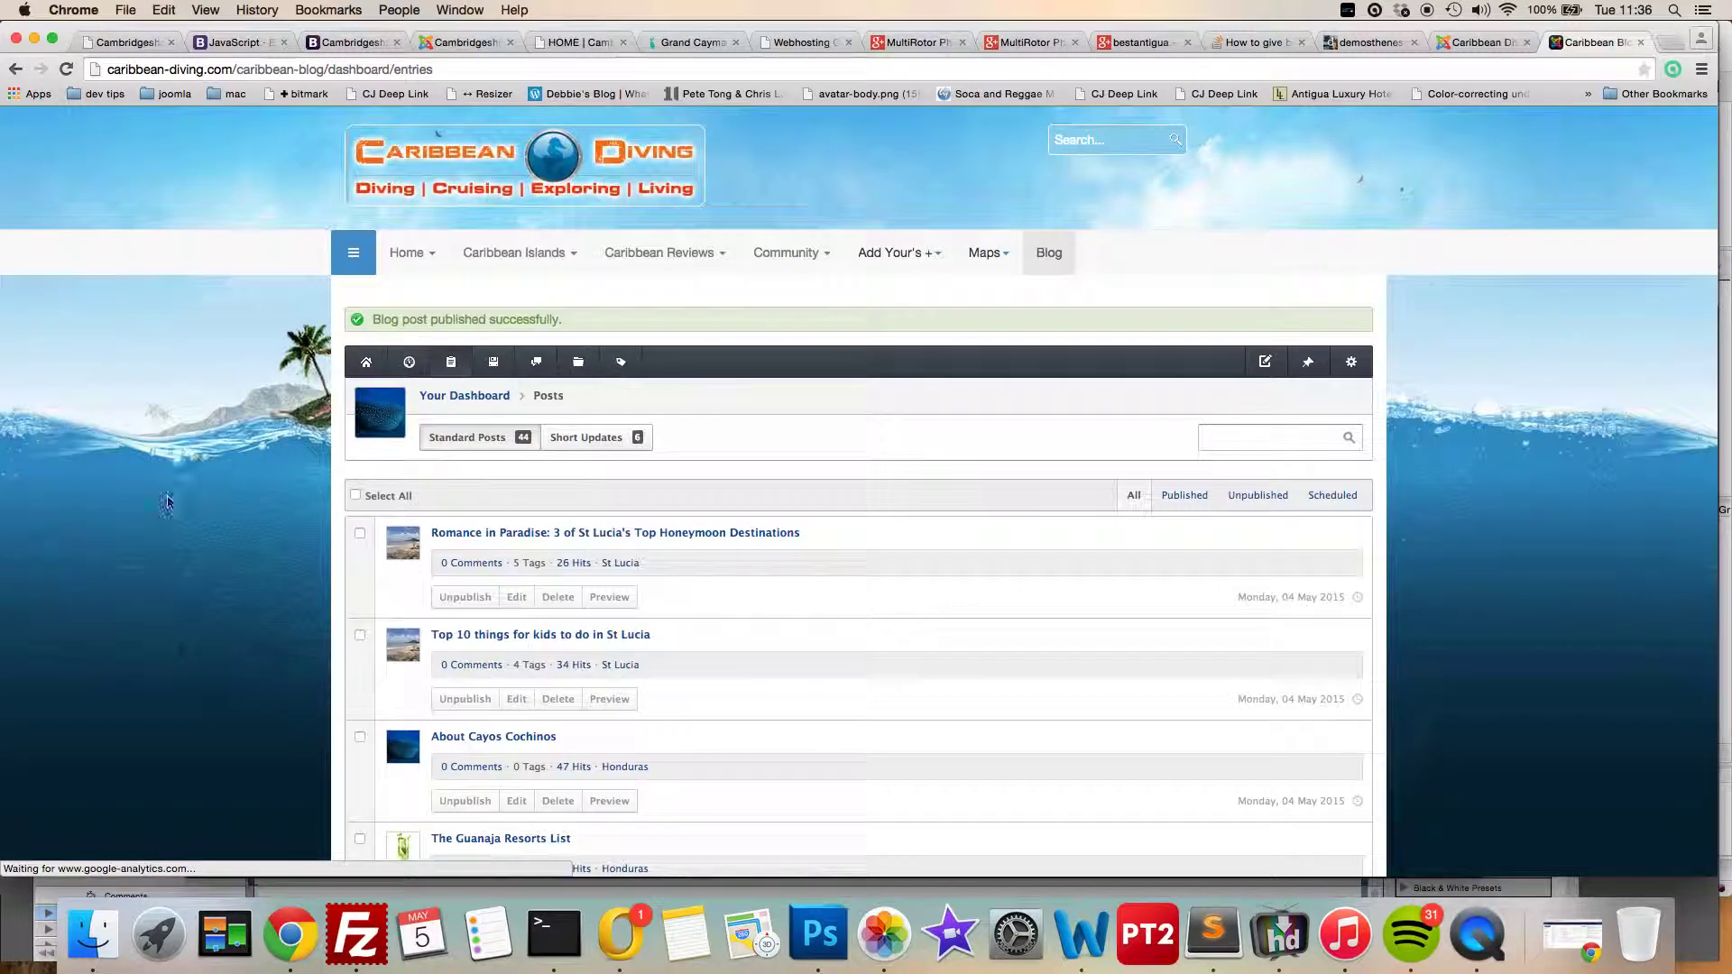
Open the post "'Immersion' in St Lucia" from page 2 of the post list for editing.
{"action": "scroll", "coordinate": [171, 514], "scroll_direction": "down", "scroll_amount": 6}
{"action": "scroll", "coordinate": [172, 516], "scroll_direction": "down", "scroll_amount": 1}
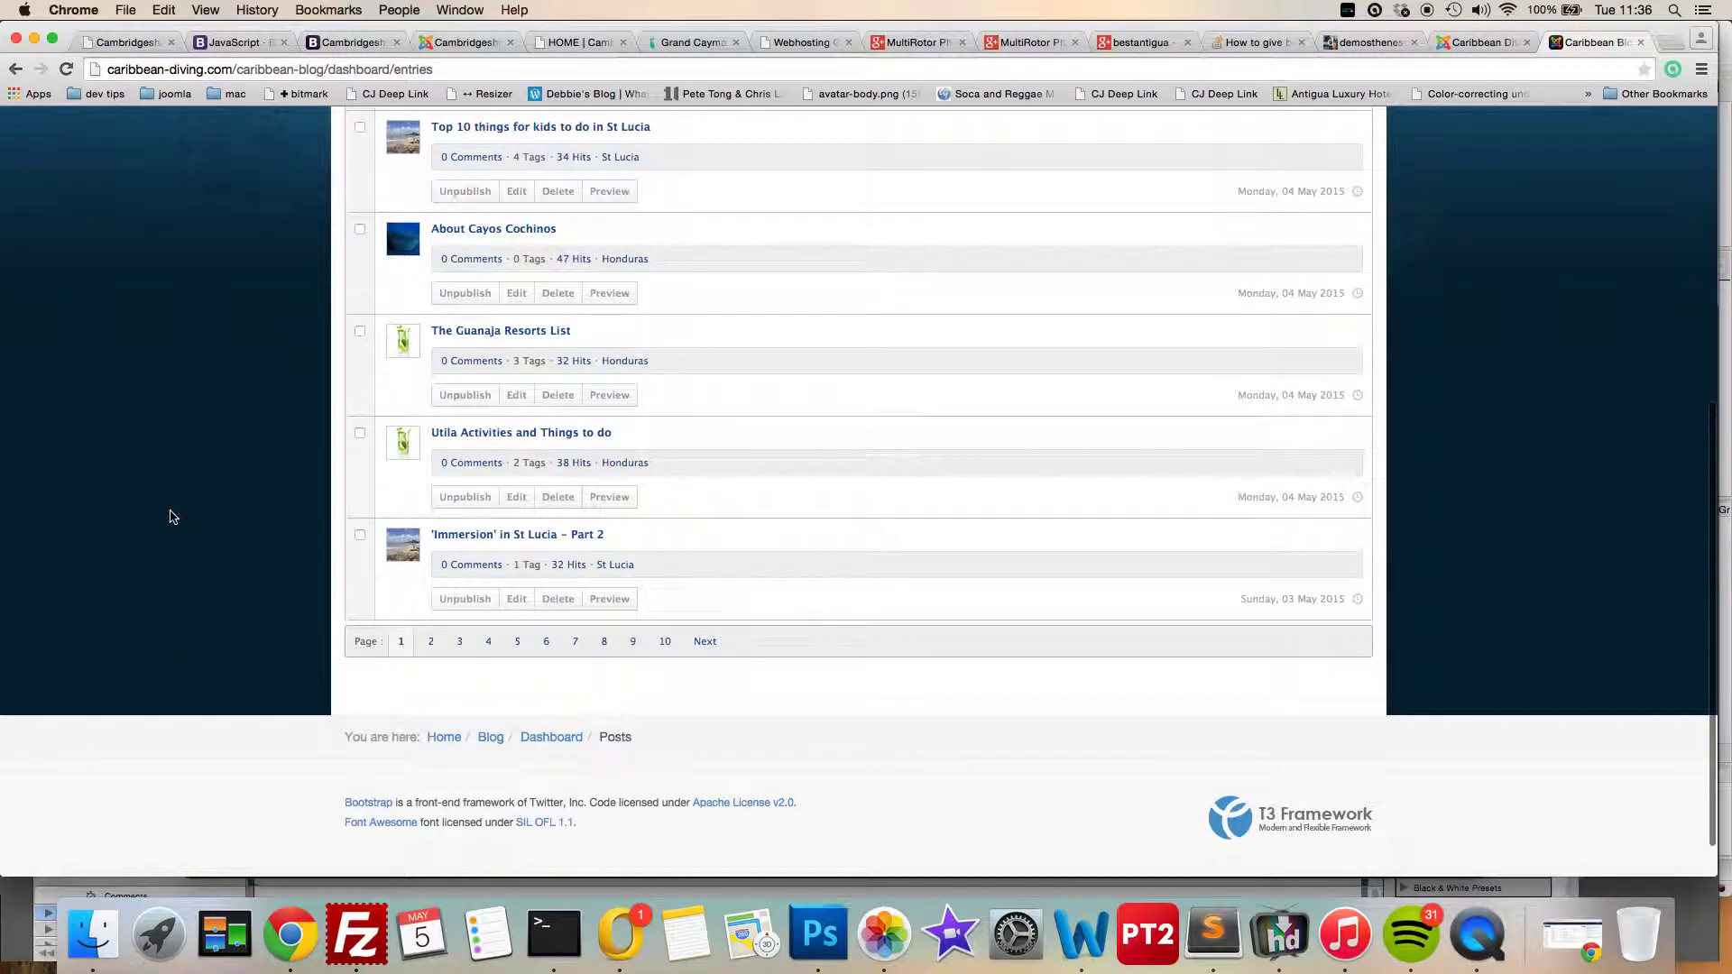
{"action": "left_click", "coordinate": [430, 641]}
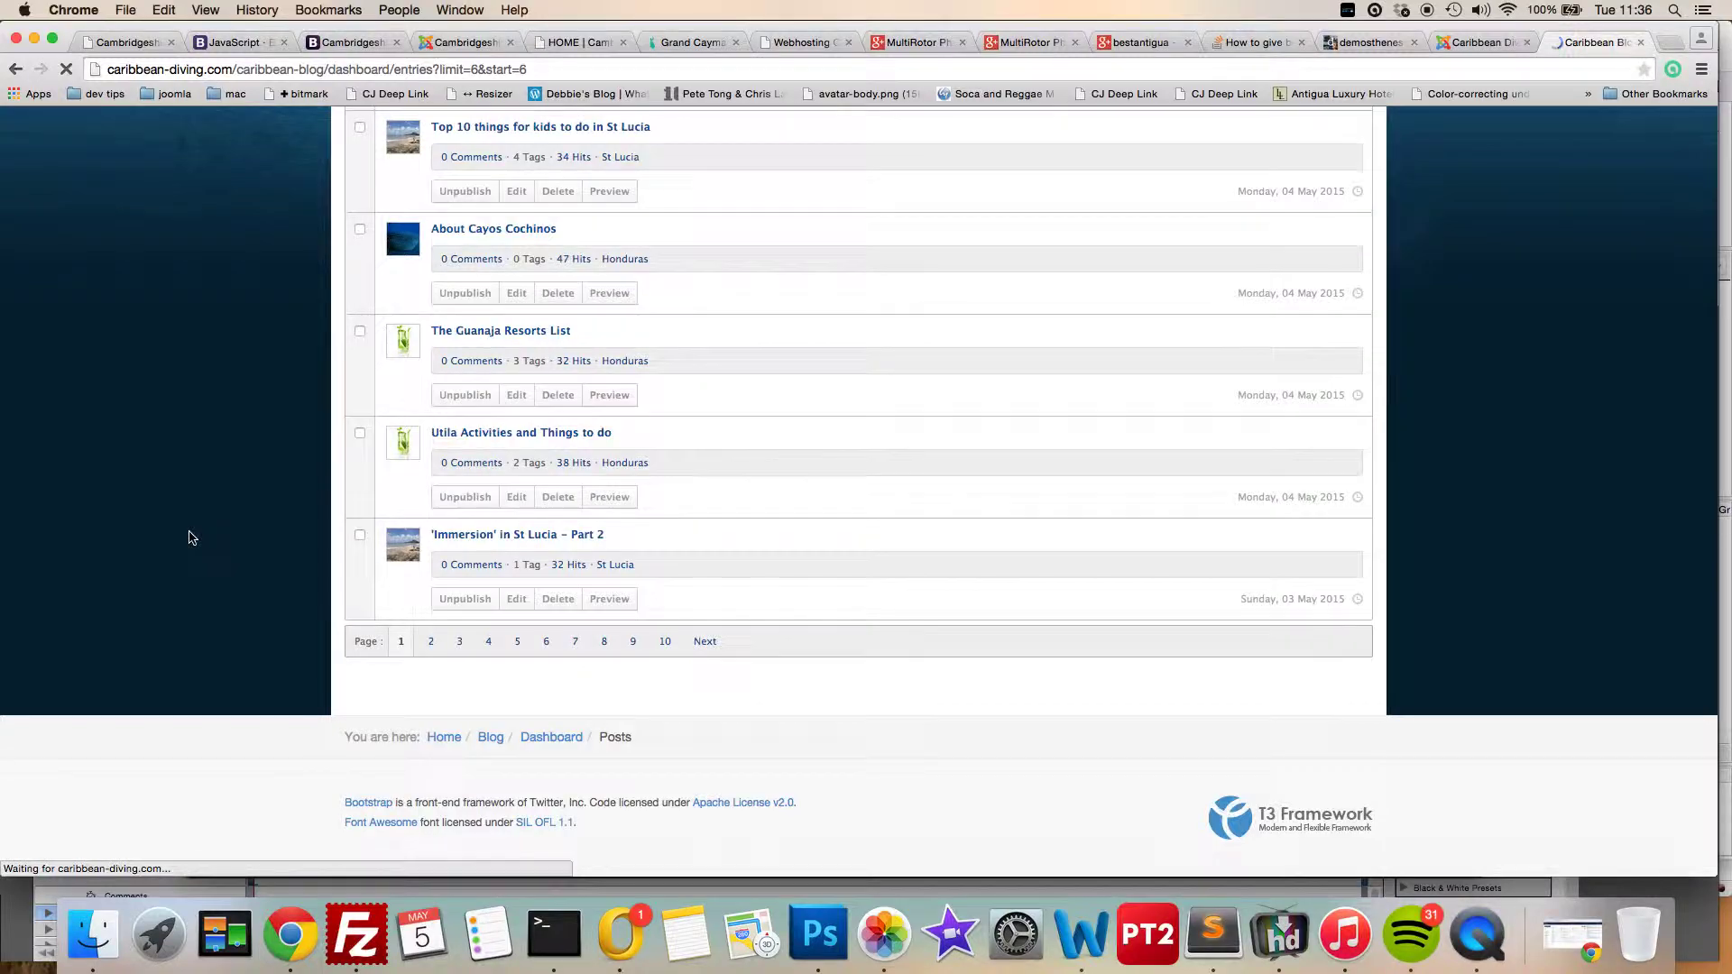
{"action": "scroll", "coordinate": [190, 538], "scroll_direction": "down", "scroll_amount": 1}
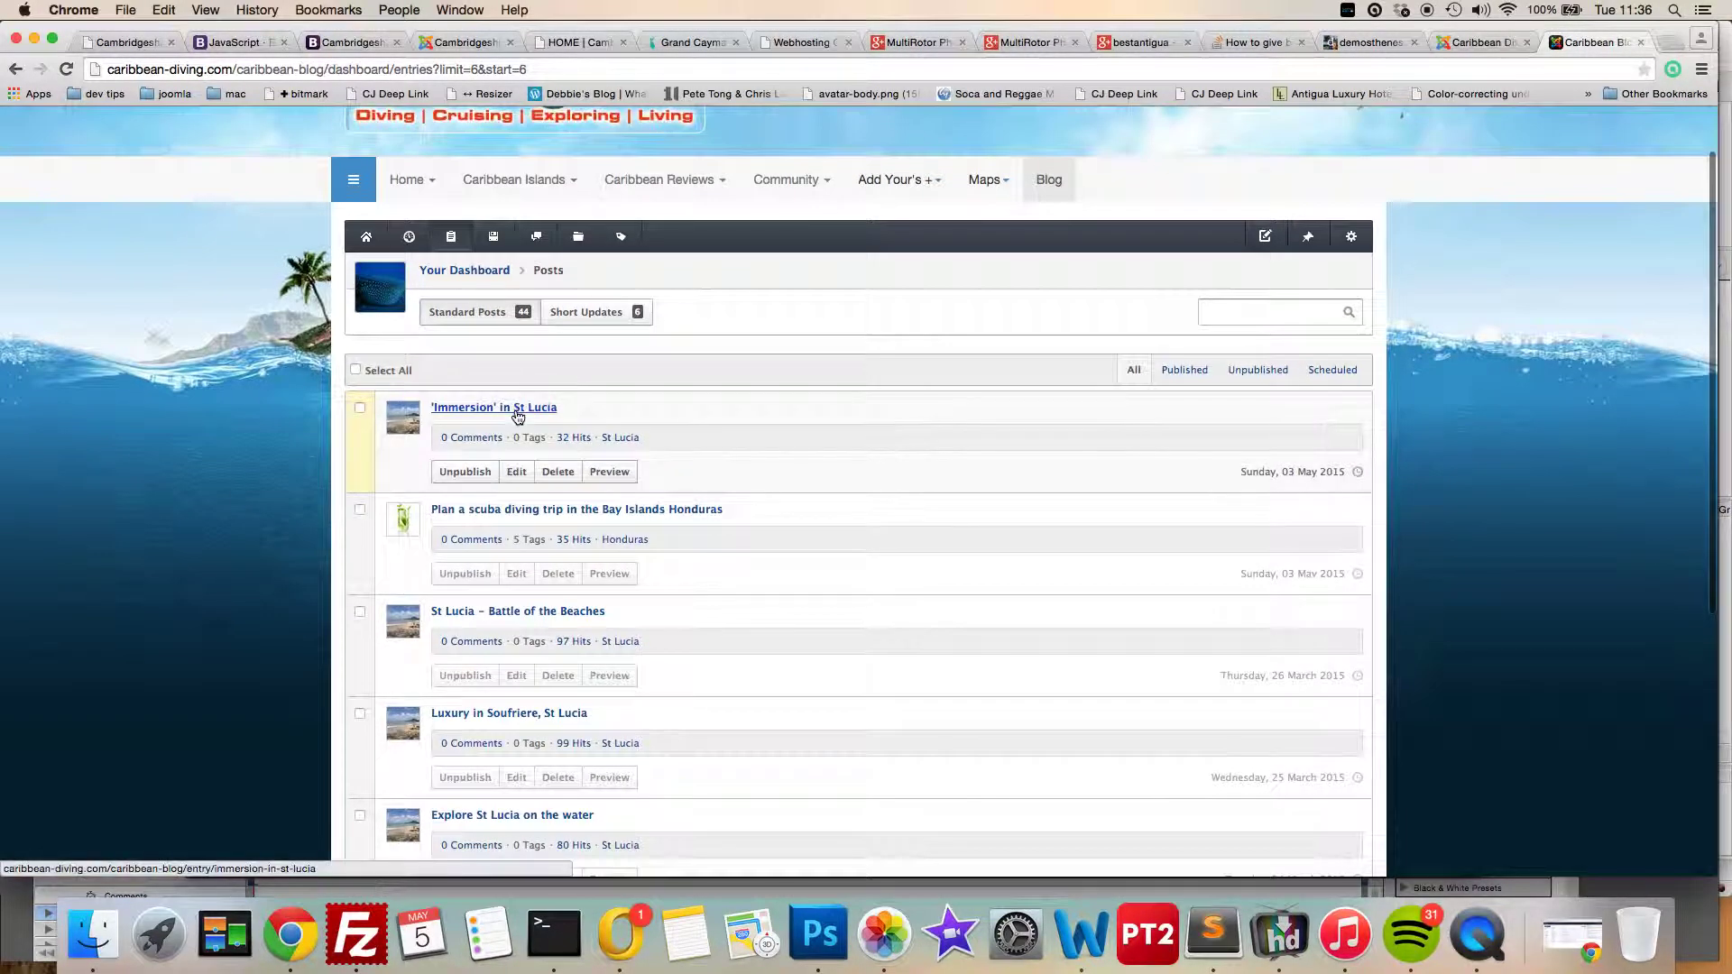
{"action": "left_click", "coordinate": [516, 410]}
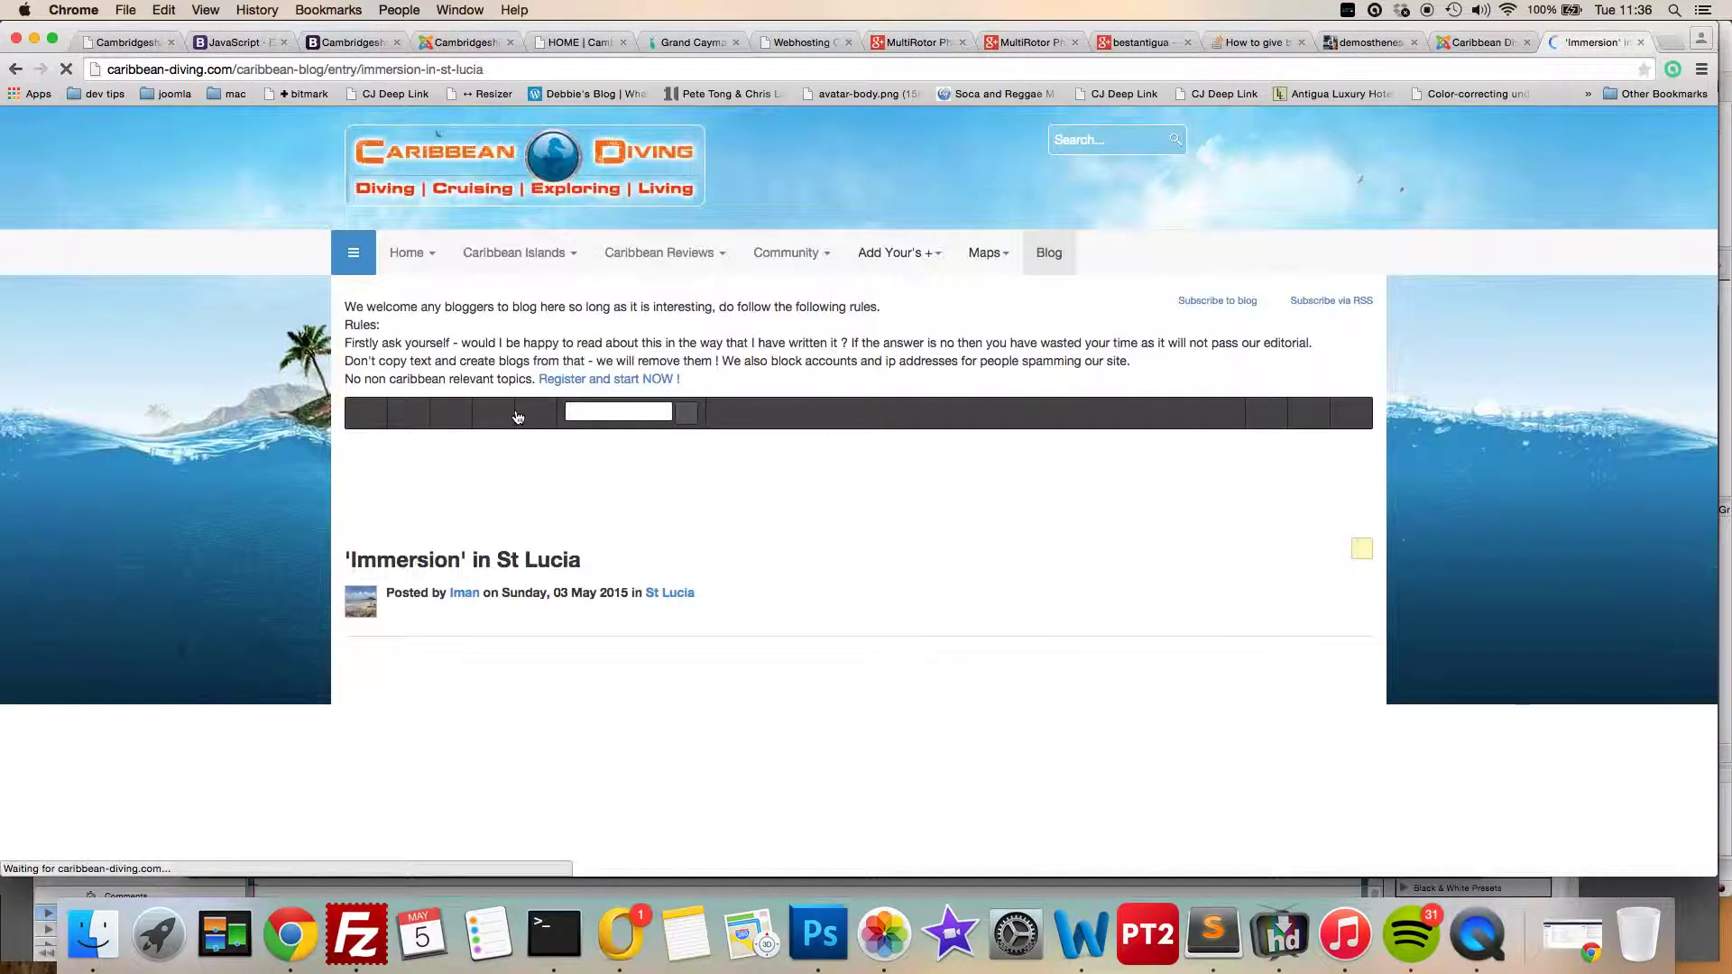
{"action": "scroll", "coordinate": [214, 554], "scroll_direction": "down", "scroll_amount": 3}
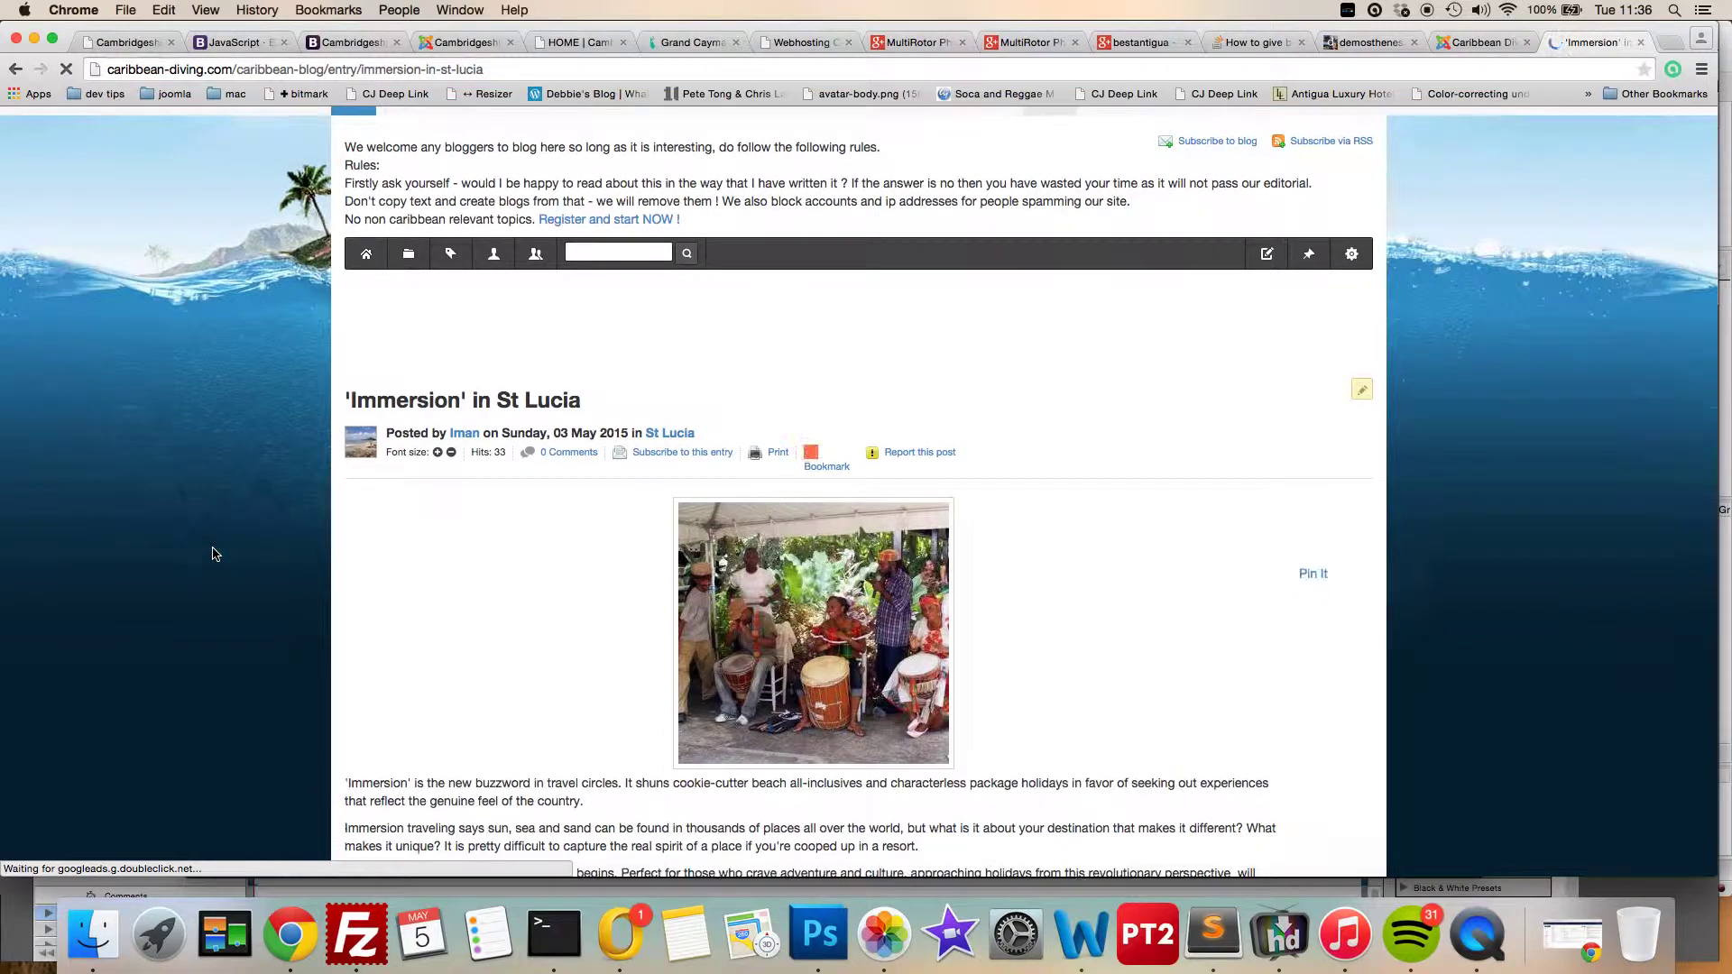
{"action": "left_click", "coordinate": [1362, 390]}
{"action": "left_click", "coordinate": [1310, 454]}
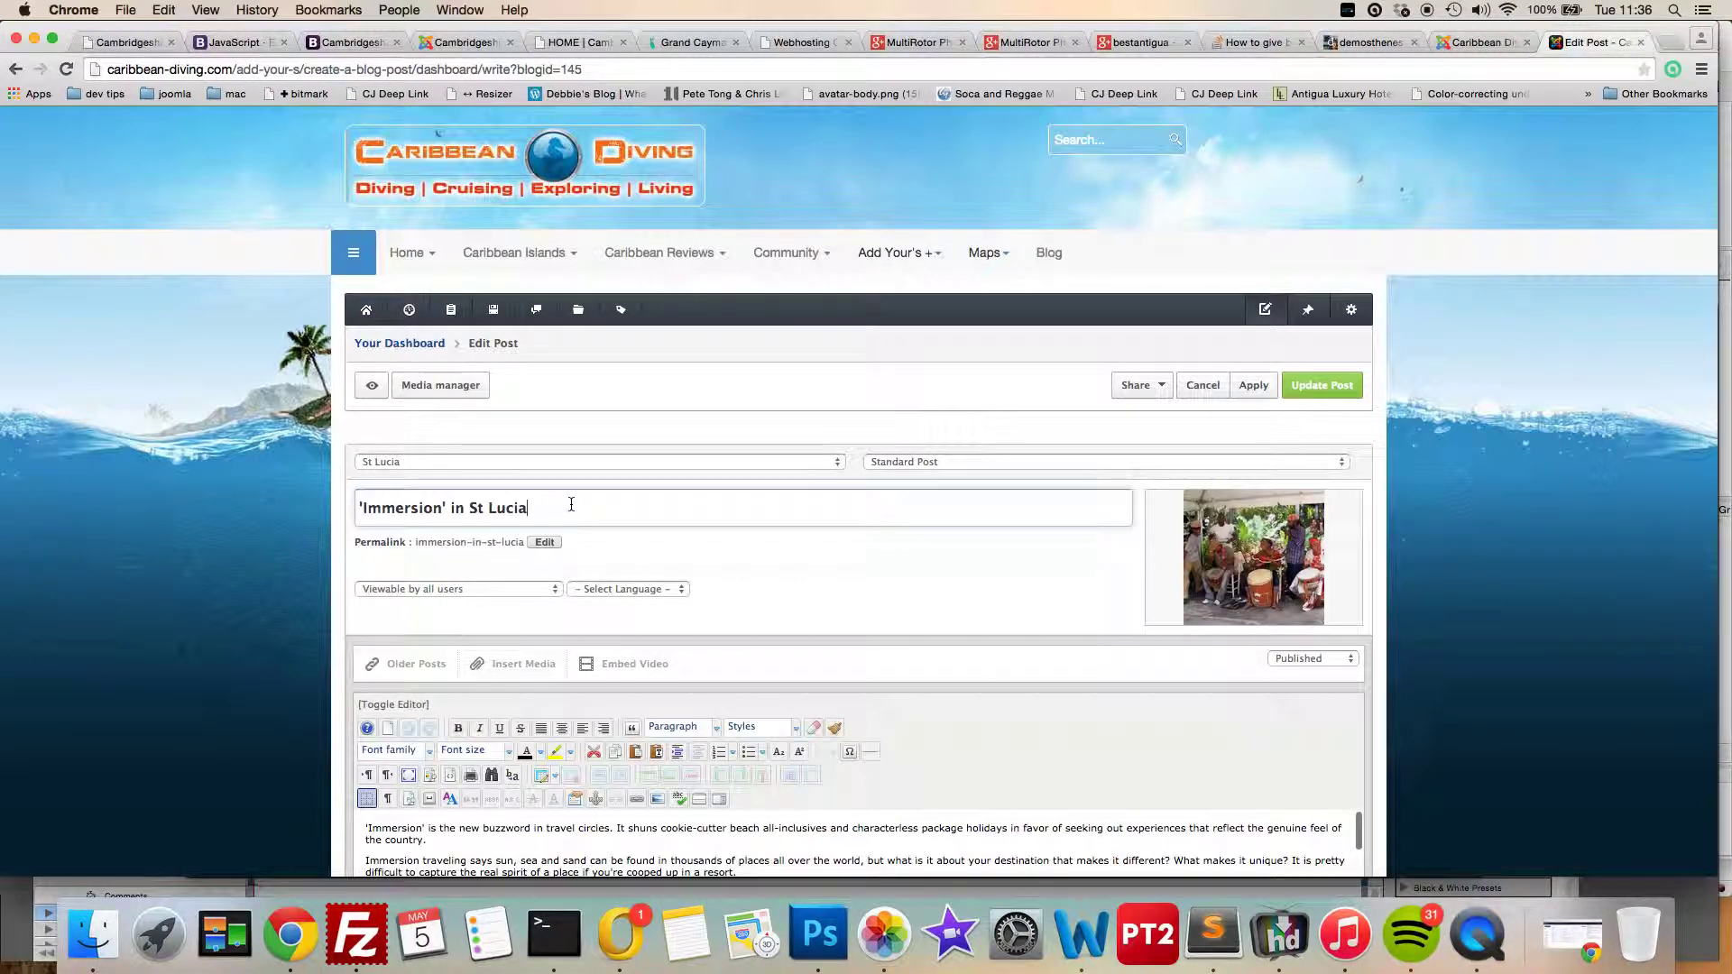
Retitle the post "'Immersion' in St Lucia Part 1" and add the "St Lucia" tag.
{"action": "type", "text": "Part 1"}
{"action": "scroll", "coordinate": [271, 683], "scroll_direction": "down", "scroll_amount": 8}
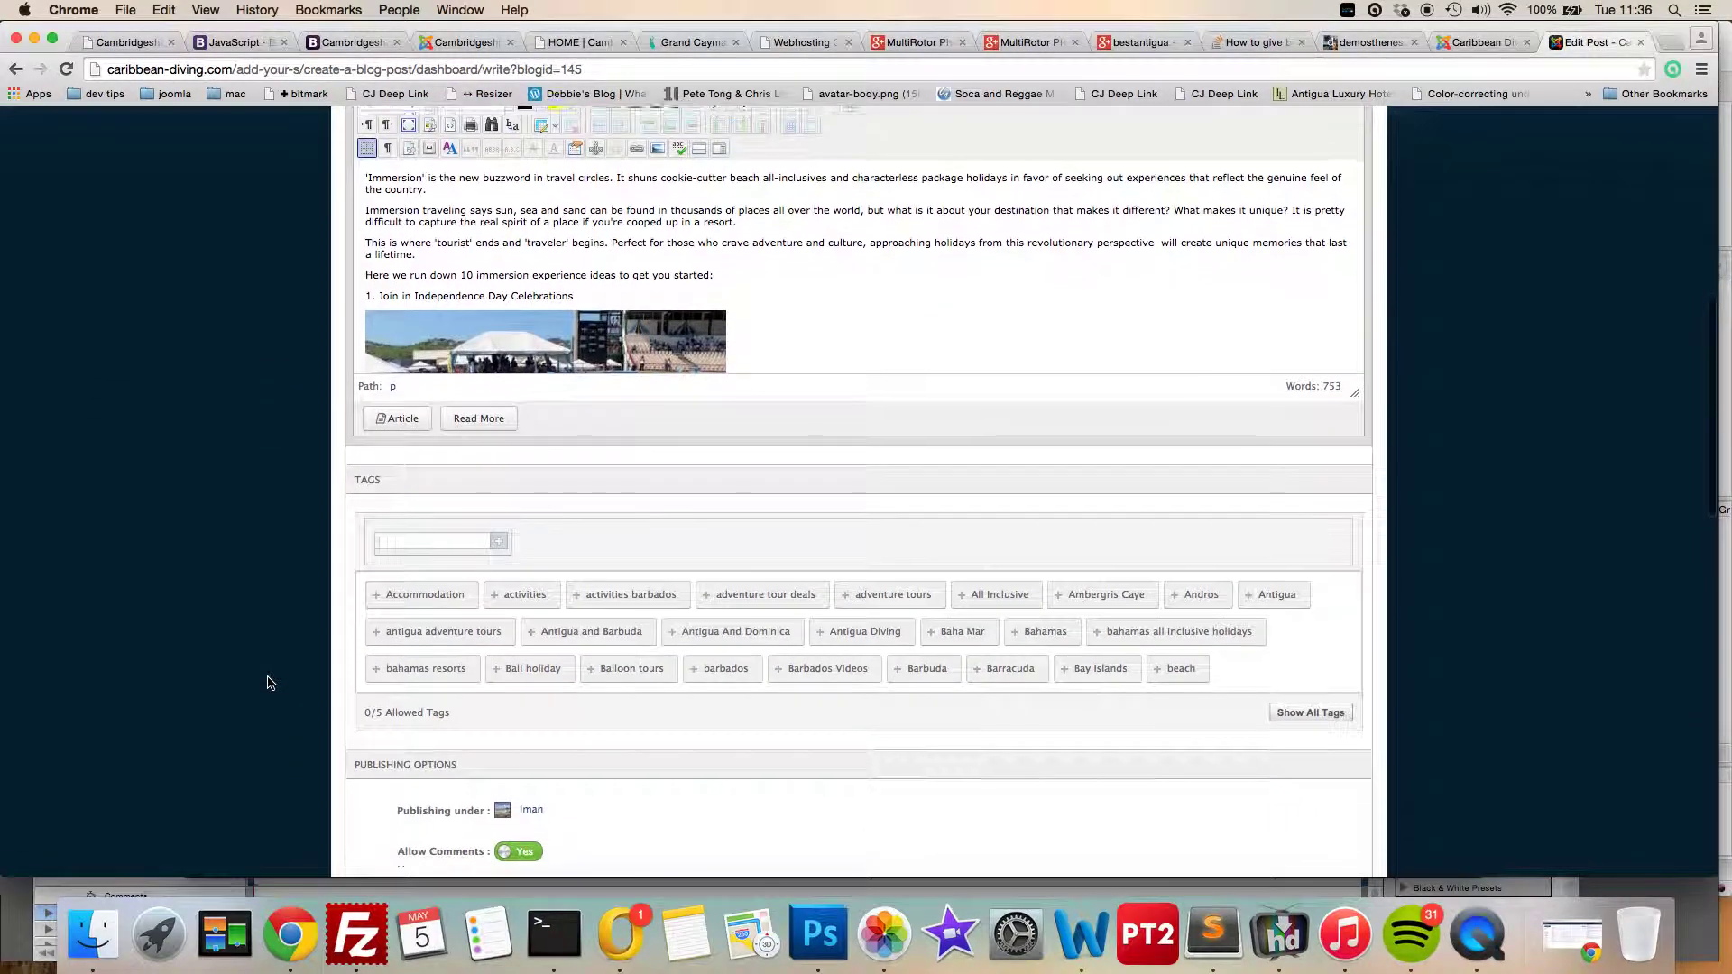
{"action": "left_click", "coordinate": [411, 533]}
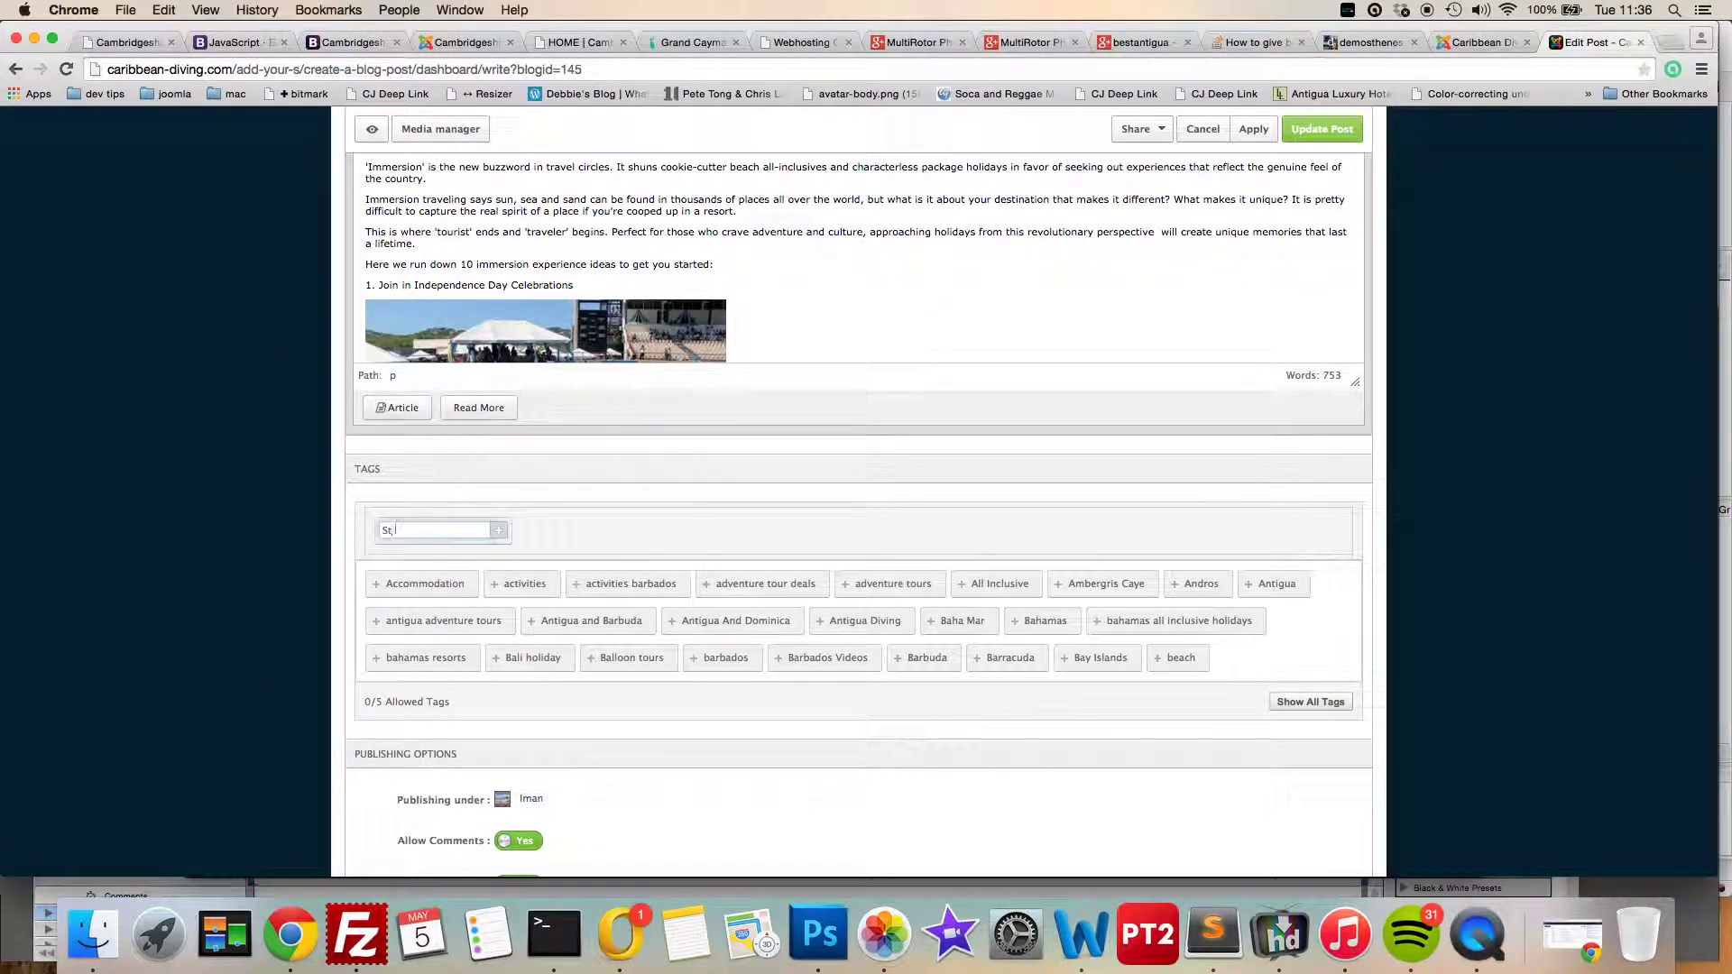
{"action": "key", "text": "Return"}
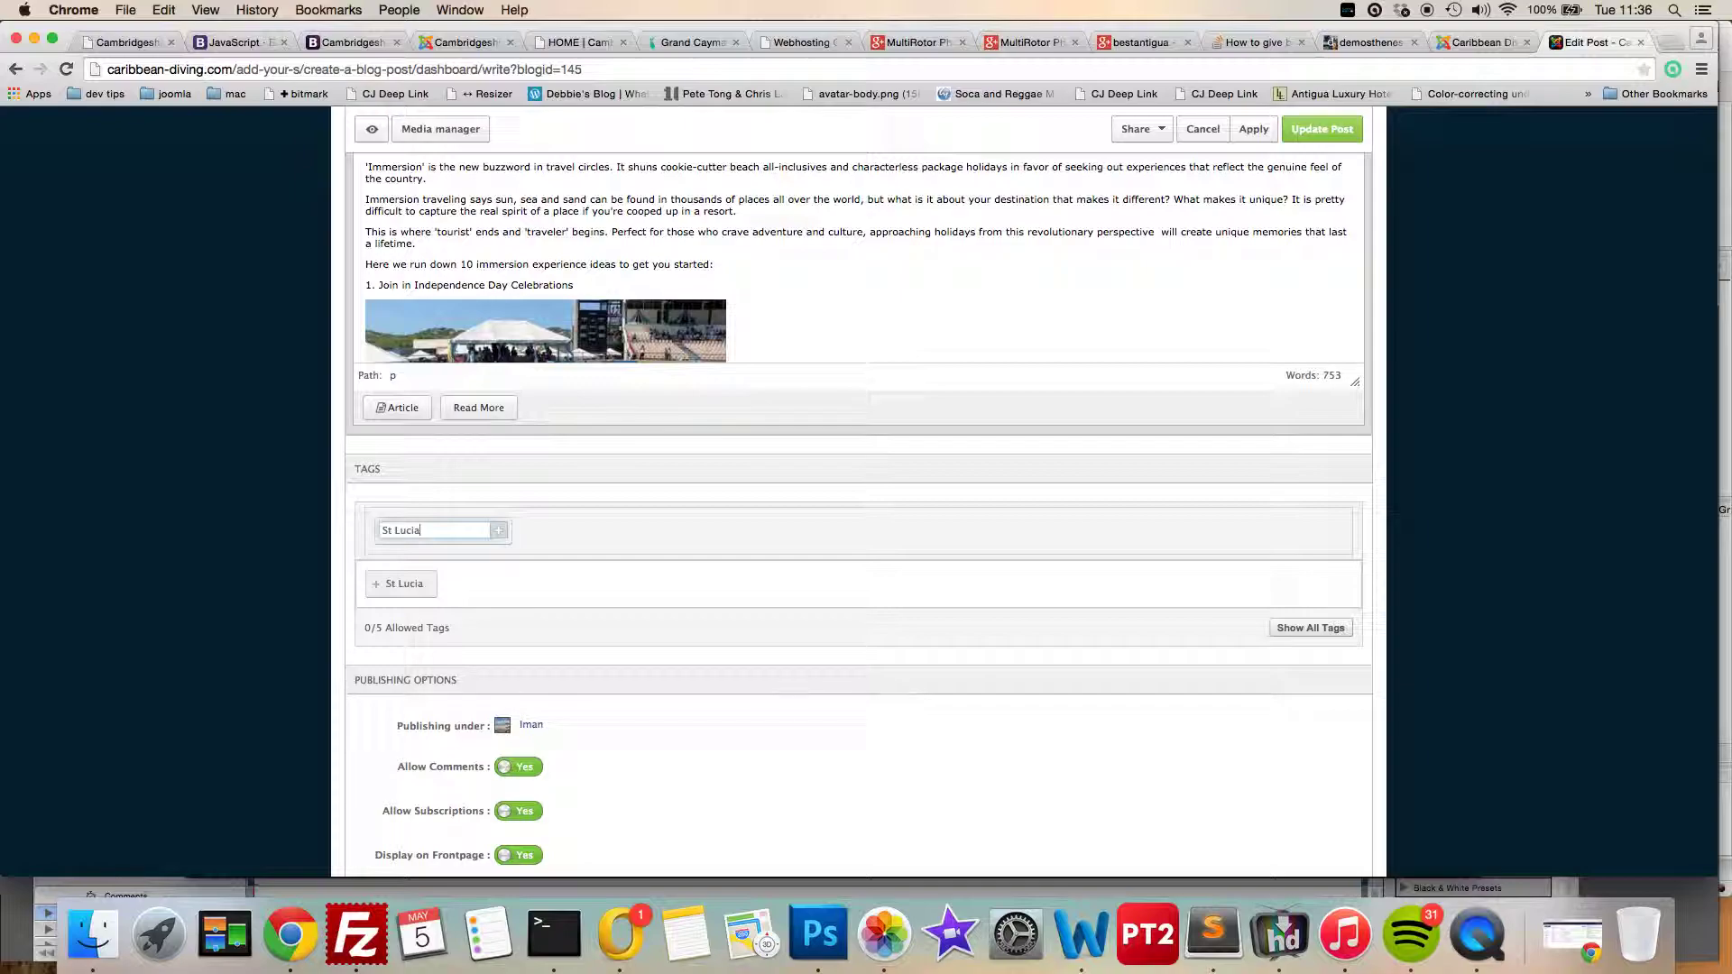
Search for "St Lucia" as the Immersion Part 1 post's location and choose Saint Lucia.
{"action": "scroll", "coordinate": [291, 609], "scroll_direction": "down", "scroll_amount": 3}
{"action": "scroll", "coordinate": [290, 610], "scroll_direction": "down", "scroll_amount": 5}
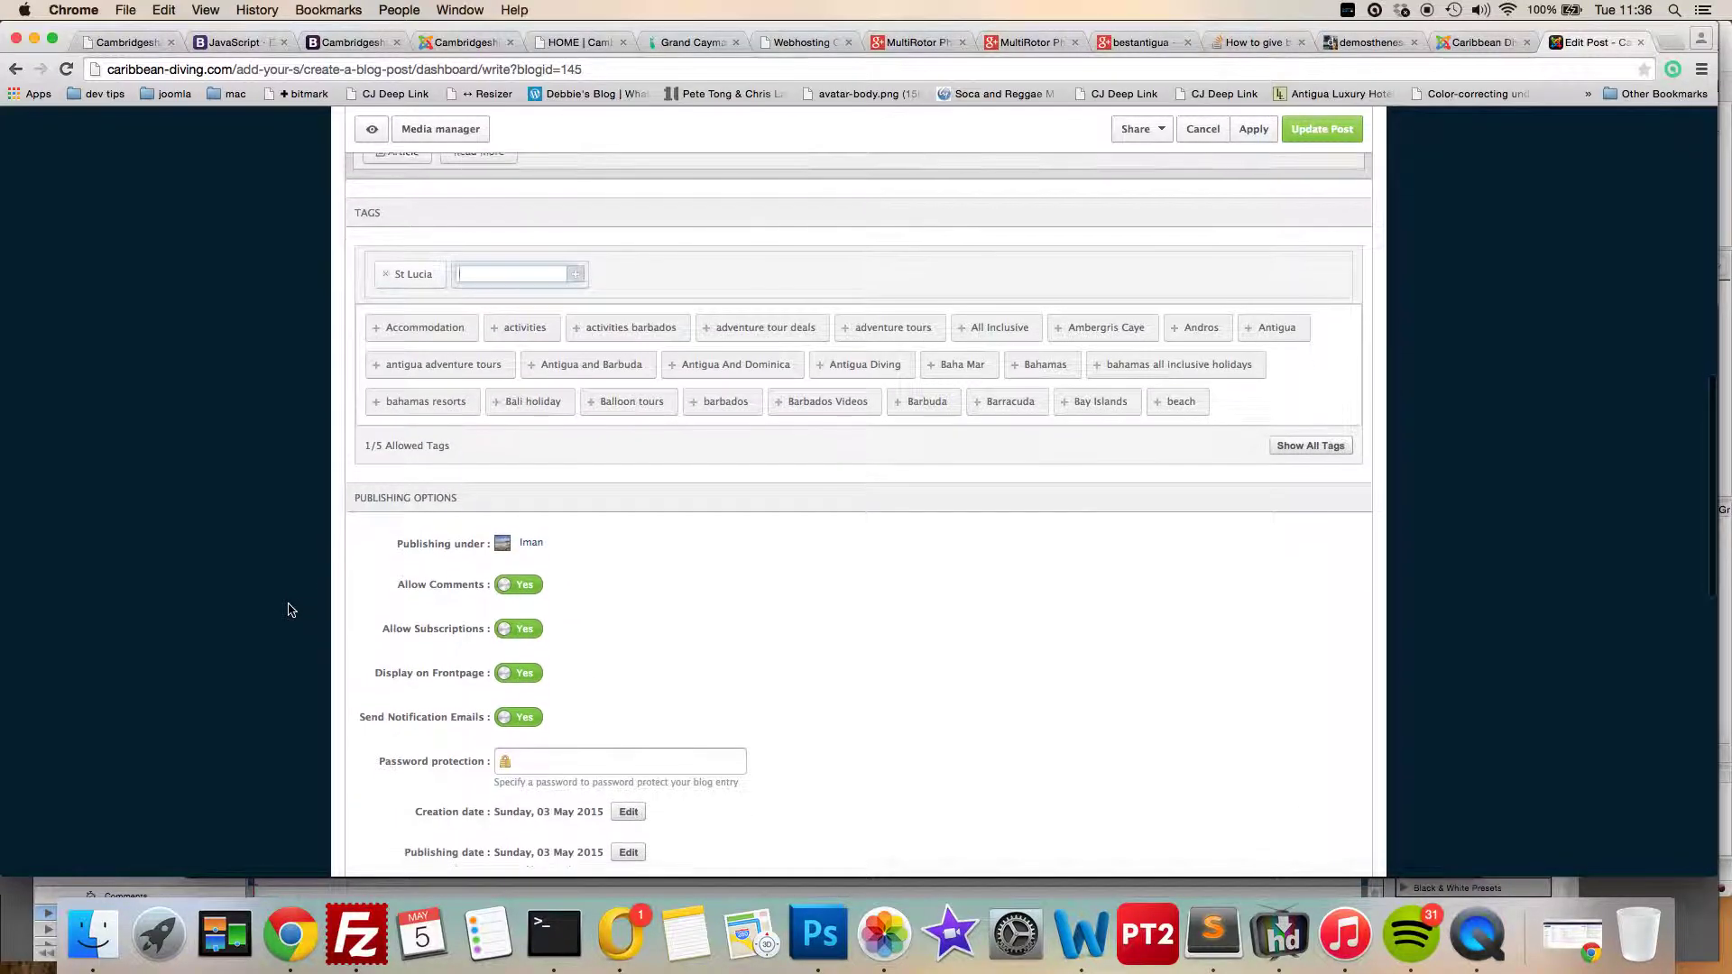
{"action": "left_click", "coordinate": [555, 562]}
{"action": "type", "text": "Saint Lu"}
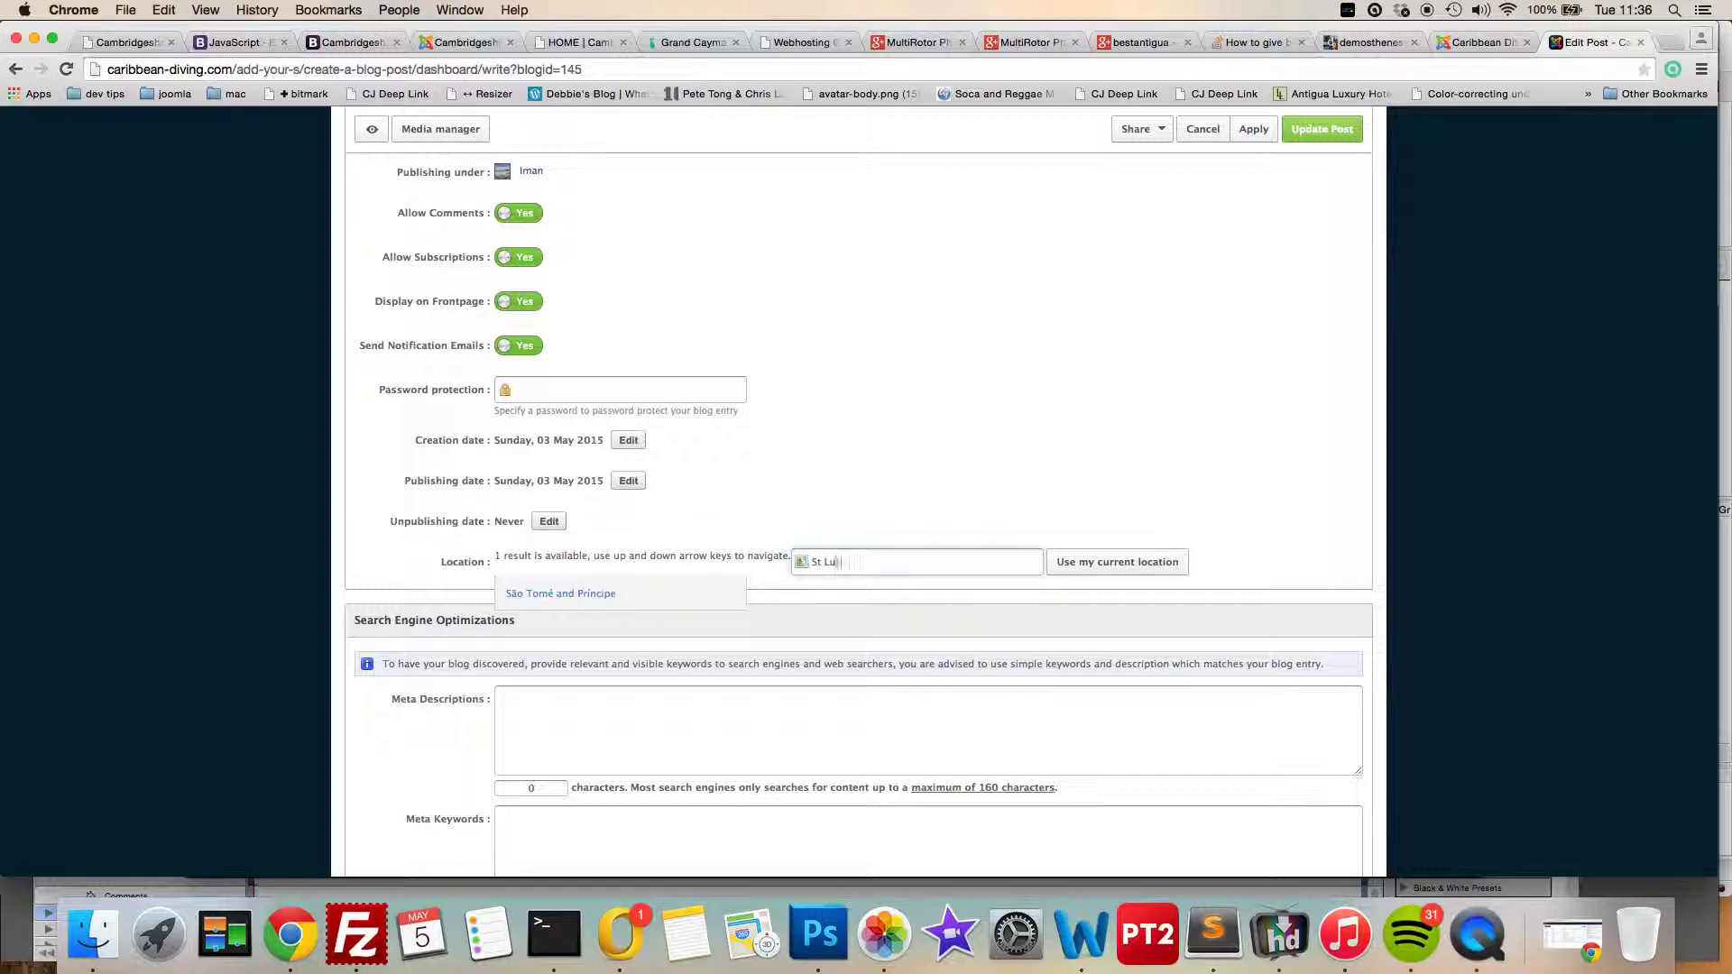
{"action": "type", "text": "cia"}
{"action": "left_click", "coordinate": [816, 595]}
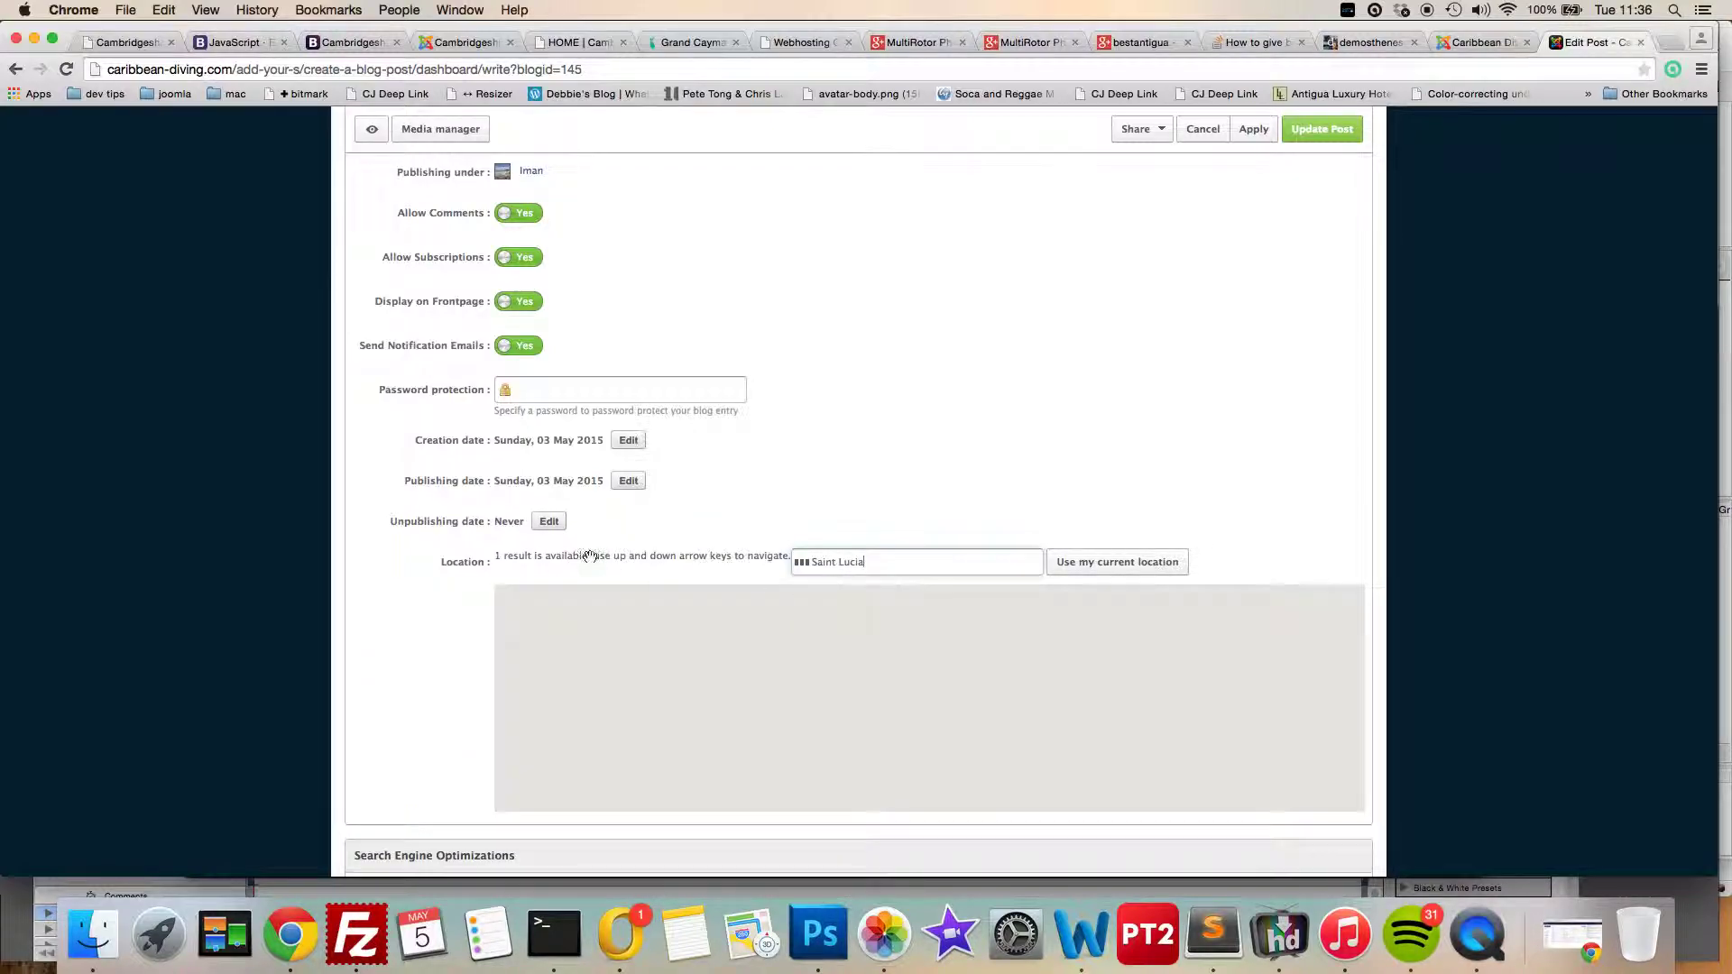
Look over the Immersion Part 1 post's content and update the post.
{"action": "scroll", "coordinate": [123, 620], "scroll_direction": "down", "scroll_amount": 1}
{"action": "scroll", "coordinate": [123, 620], "scroll_direction": "down", "scroll_amount": 5}
{"action": "scroll", "coordinate": [123, 620], "scroll_direction": "up", "scroll_amount": 10}
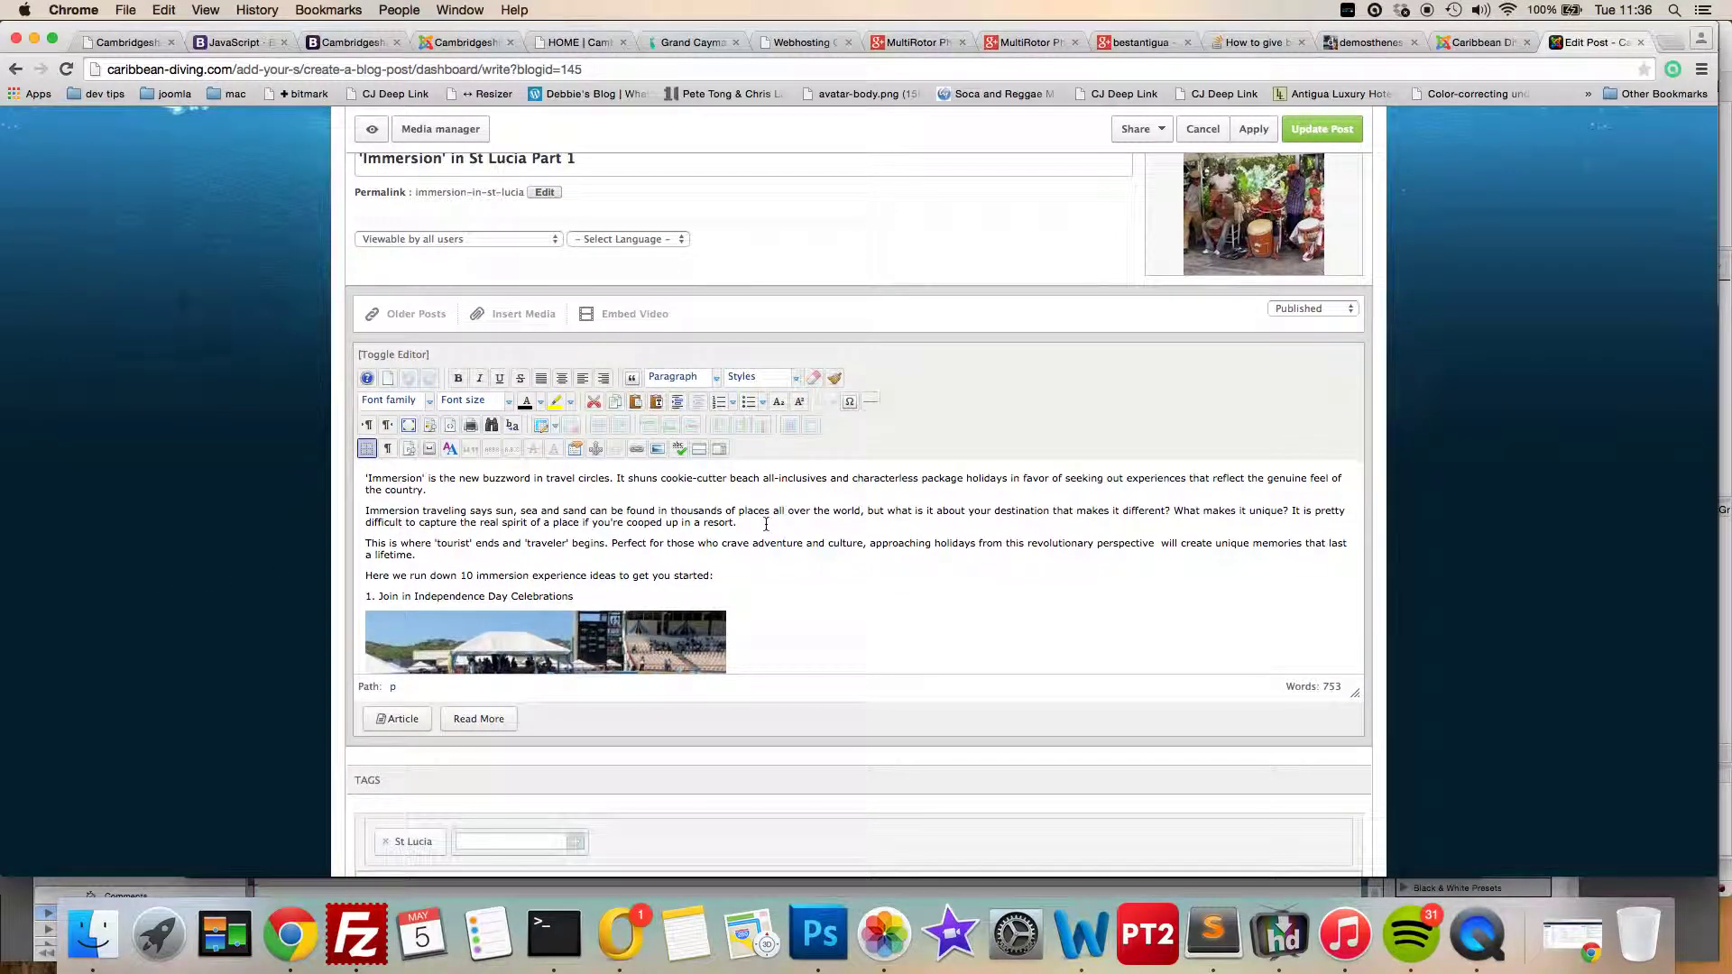
{"action": "scroll", "coordinate": [766, 524], "scroll_direction": "up", "scroll_amount": 1}
{"action": "scroll", "coordinate": [766, 524], "scroll_direction": "down", "scroll_amount": 1}
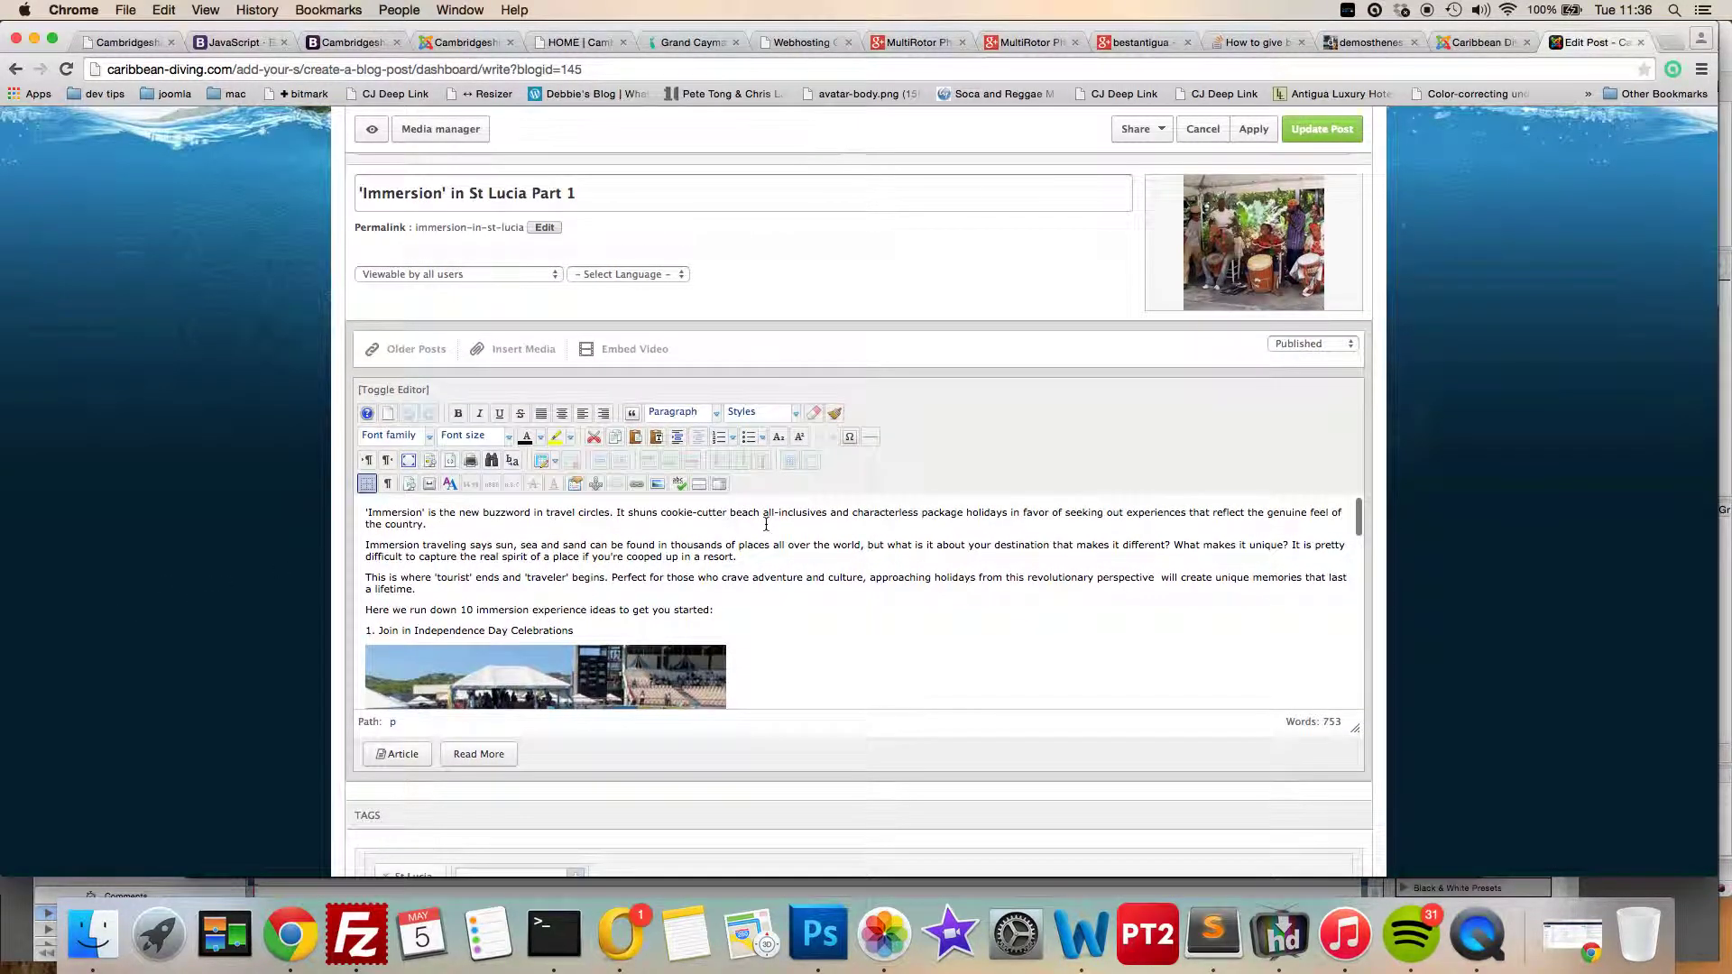
{"action": "left_click", "coordinate": [1320, 132]}
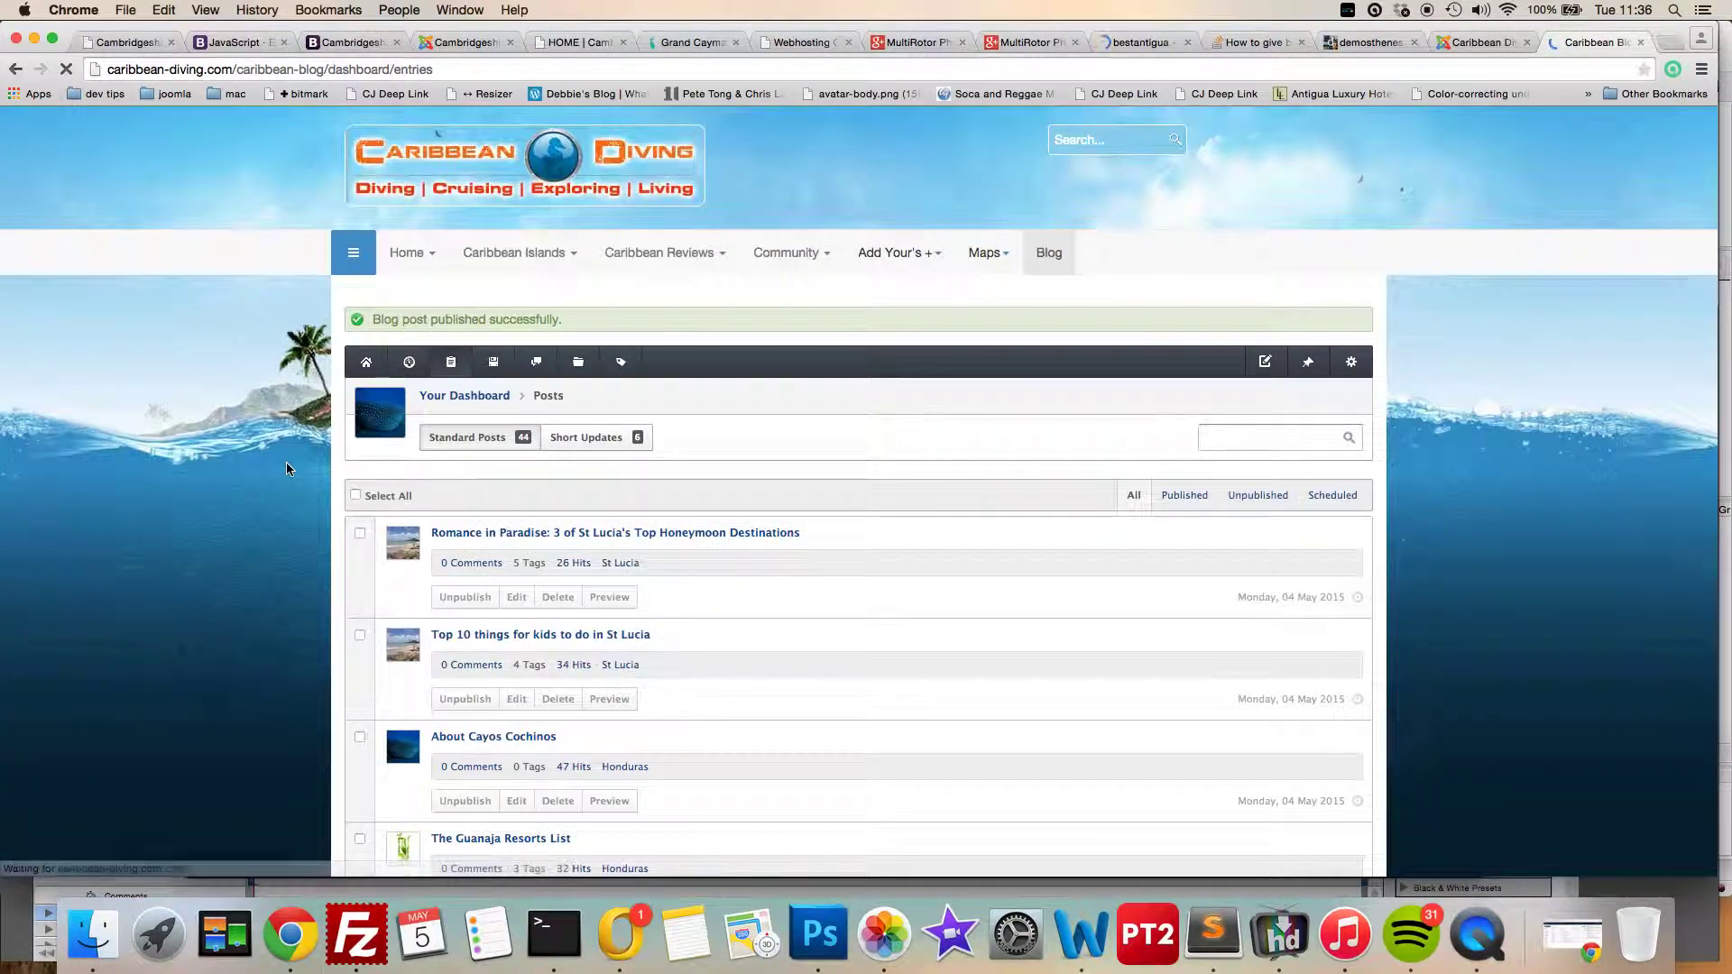
{"action": "scroll", "coordinate": [287, 469], "scroll_direction": "down", "scroll_amount": 5}
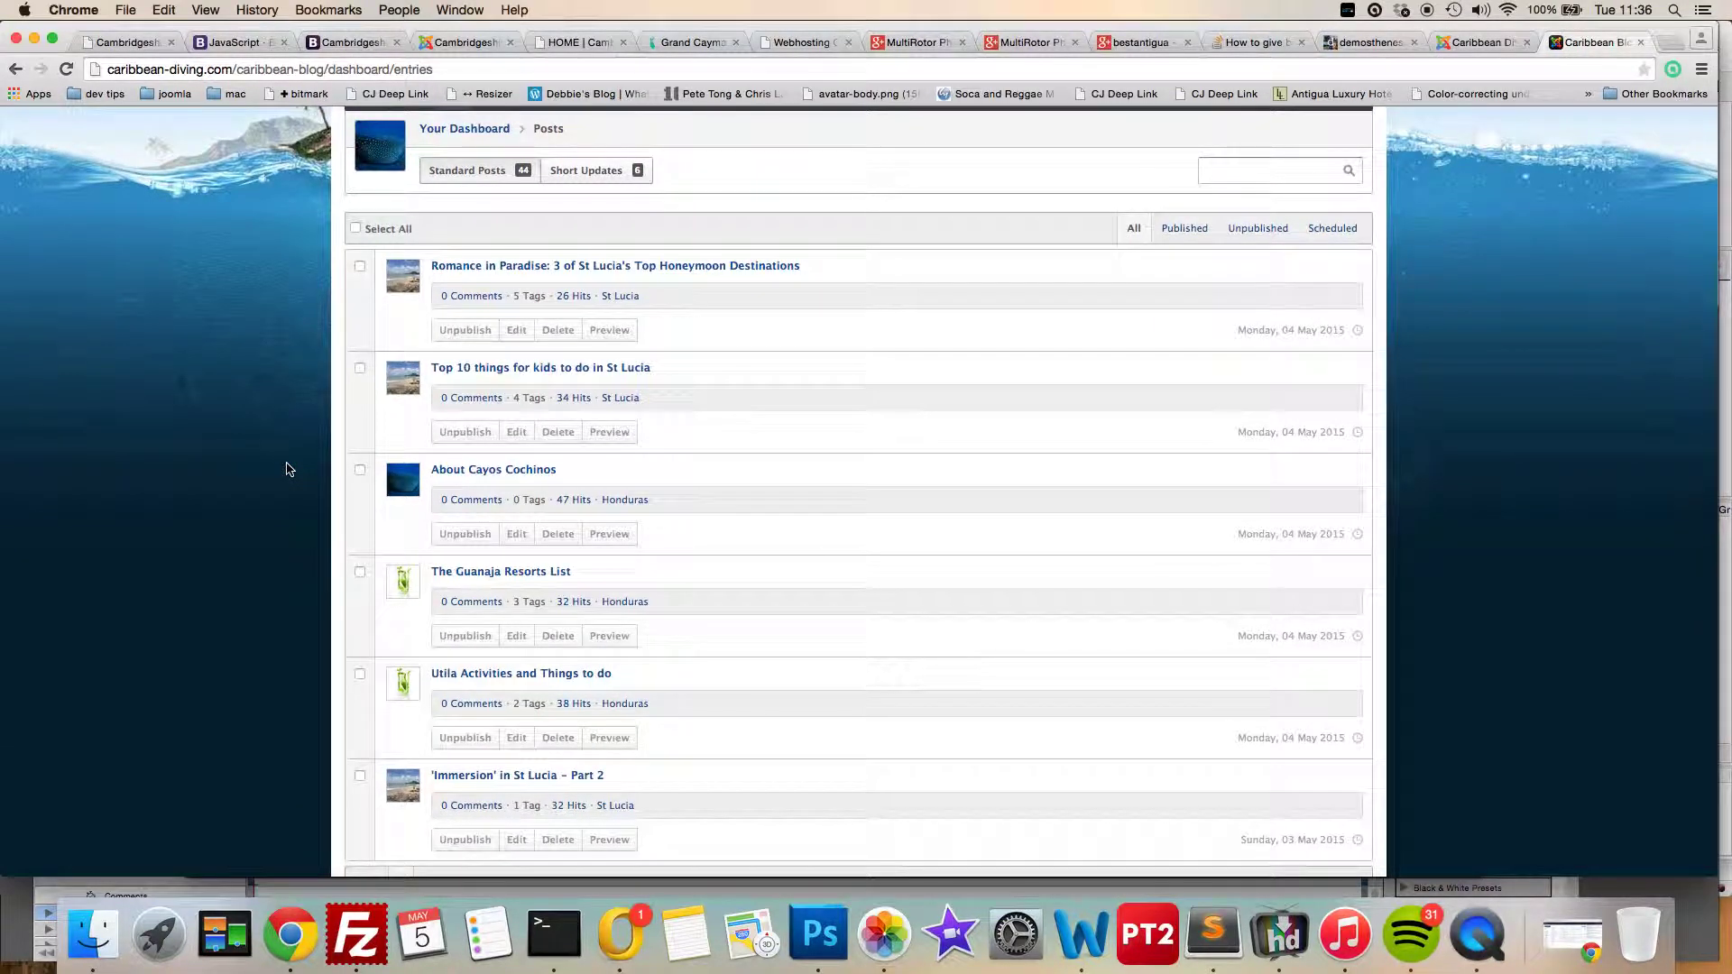